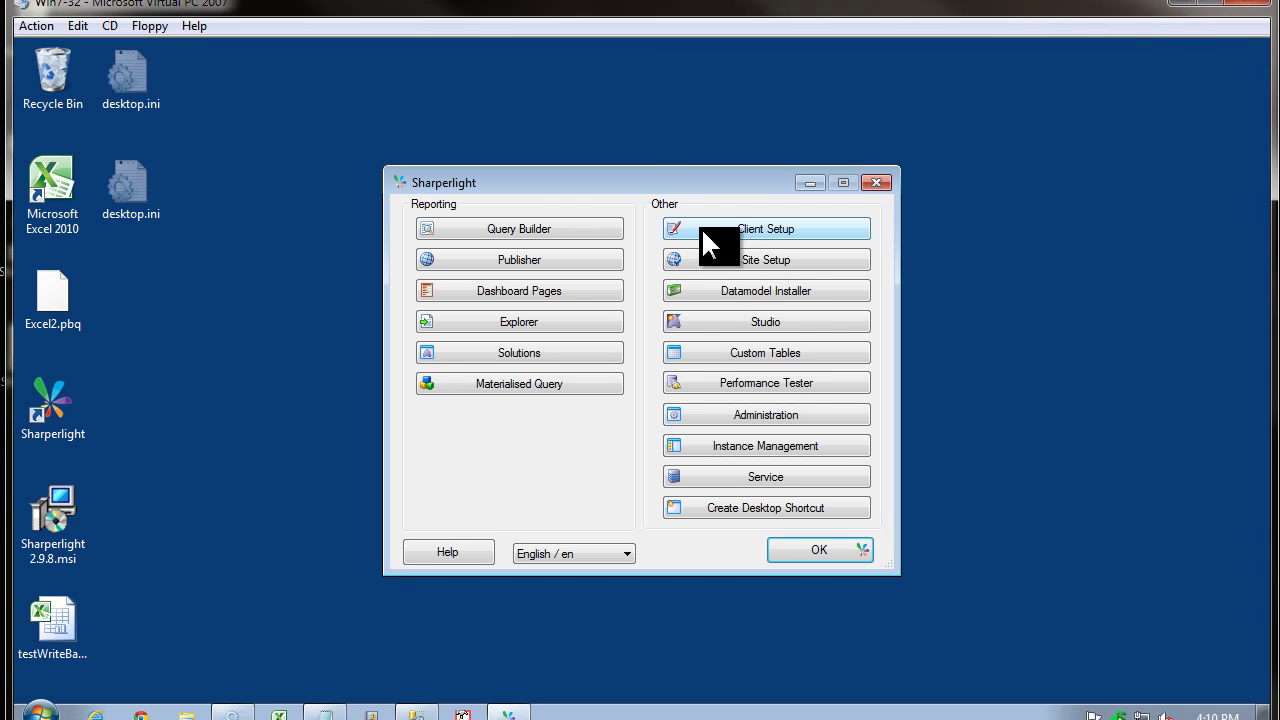
Step: Open the client setup and review the local SQL Server connection, the UK and AU remote connections, and the options for remote connections
left_click(703, 232)
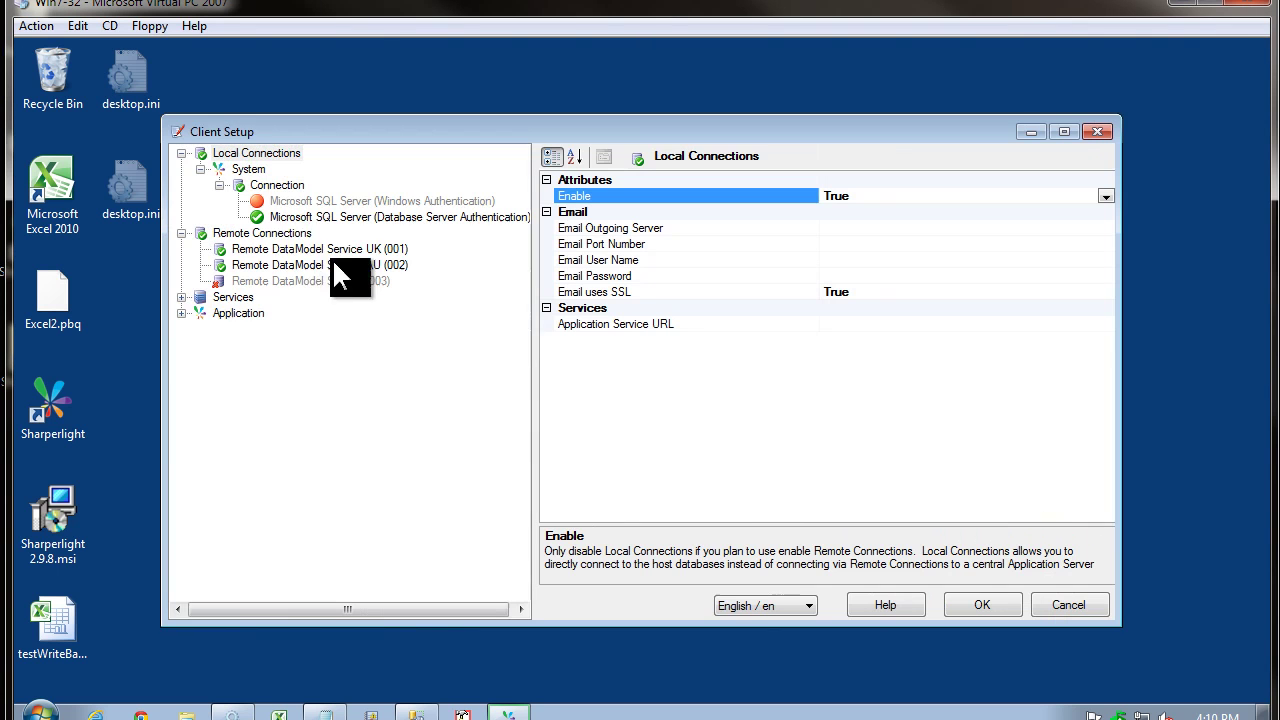
left_click(284, 229)
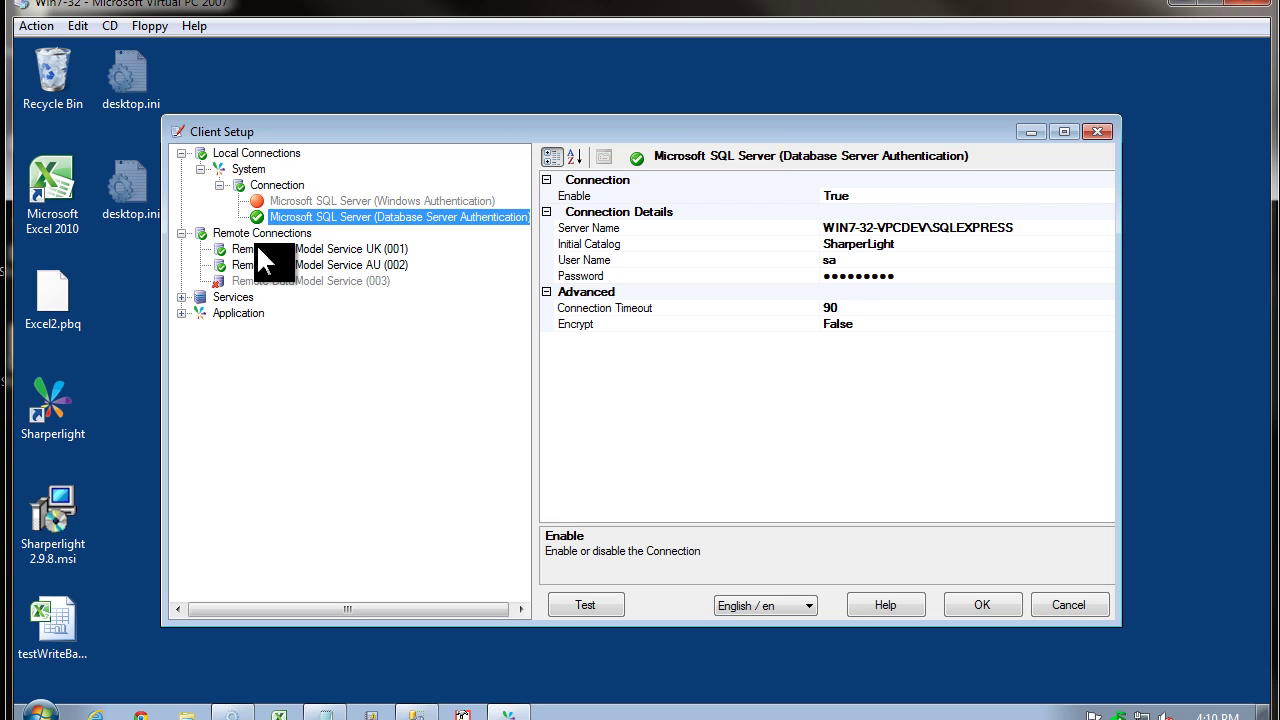
left_click(257, 248)
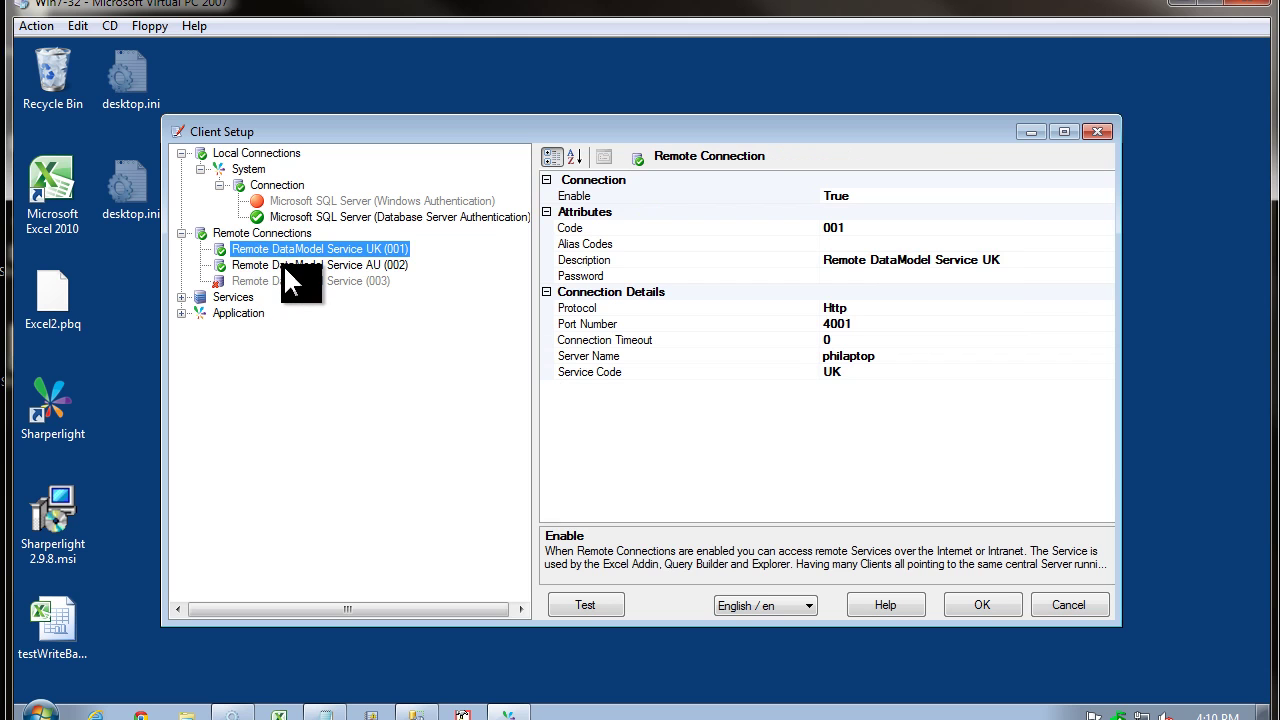
left_click(287, 265)
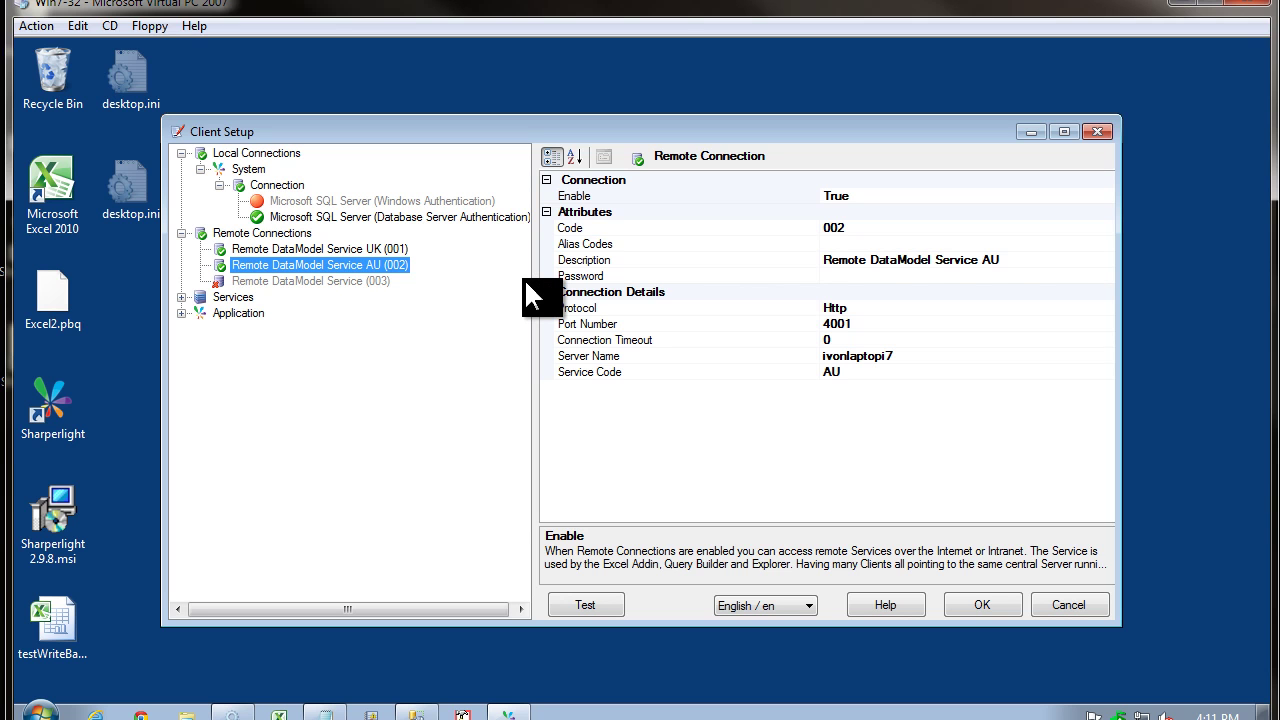
right_click(264, 232)
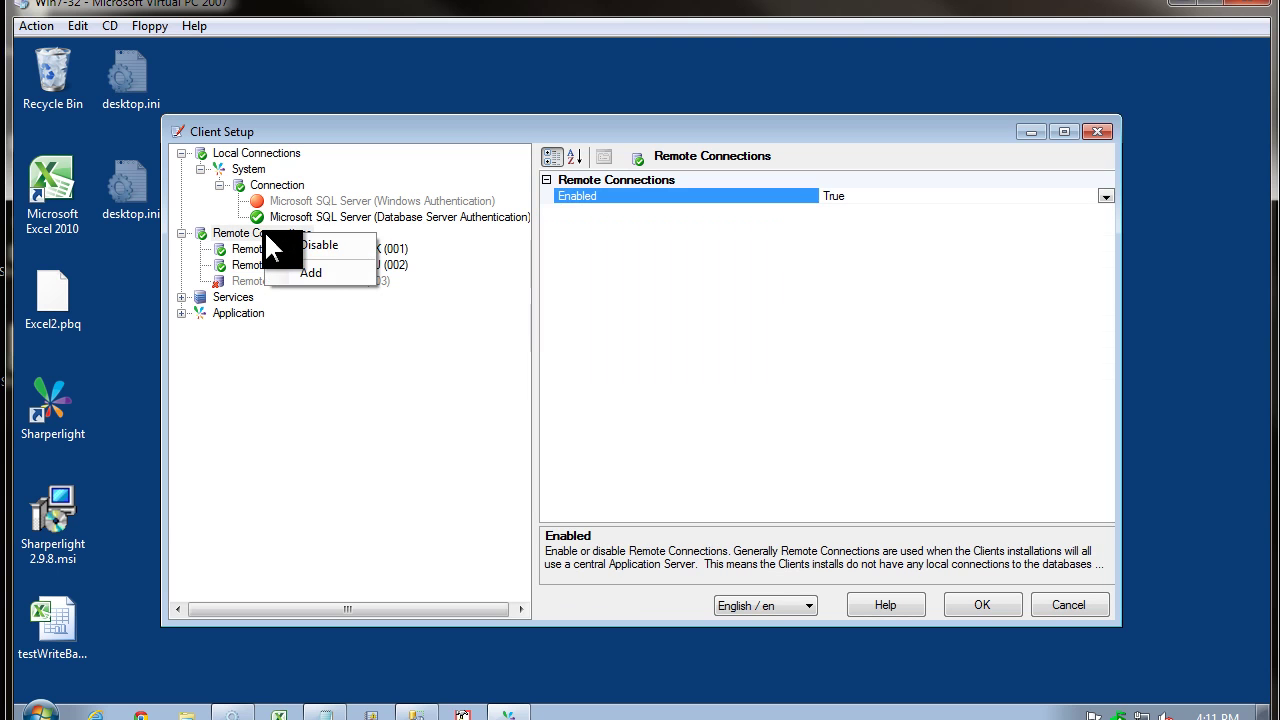
Step: Test the Remote DataModel Service UK (001) connection, run its communication performance test, and accept the client setup
left_click(255, 249)
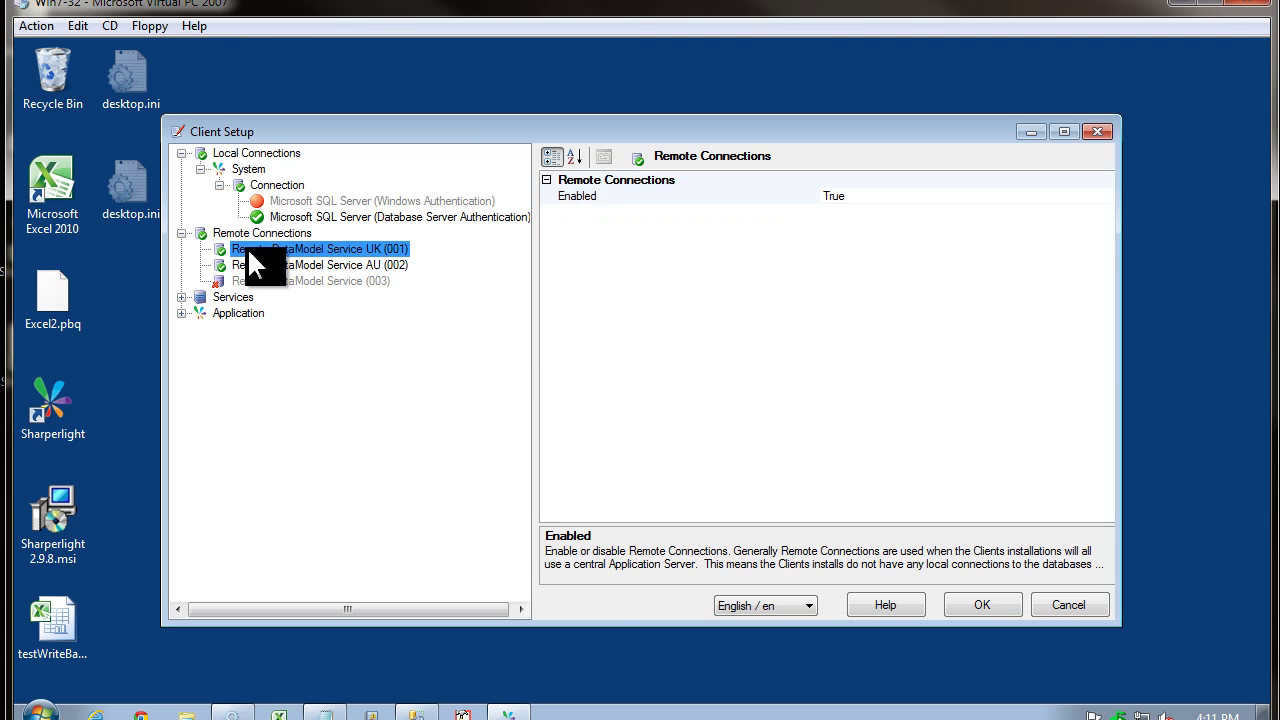
left_click(591, 603)
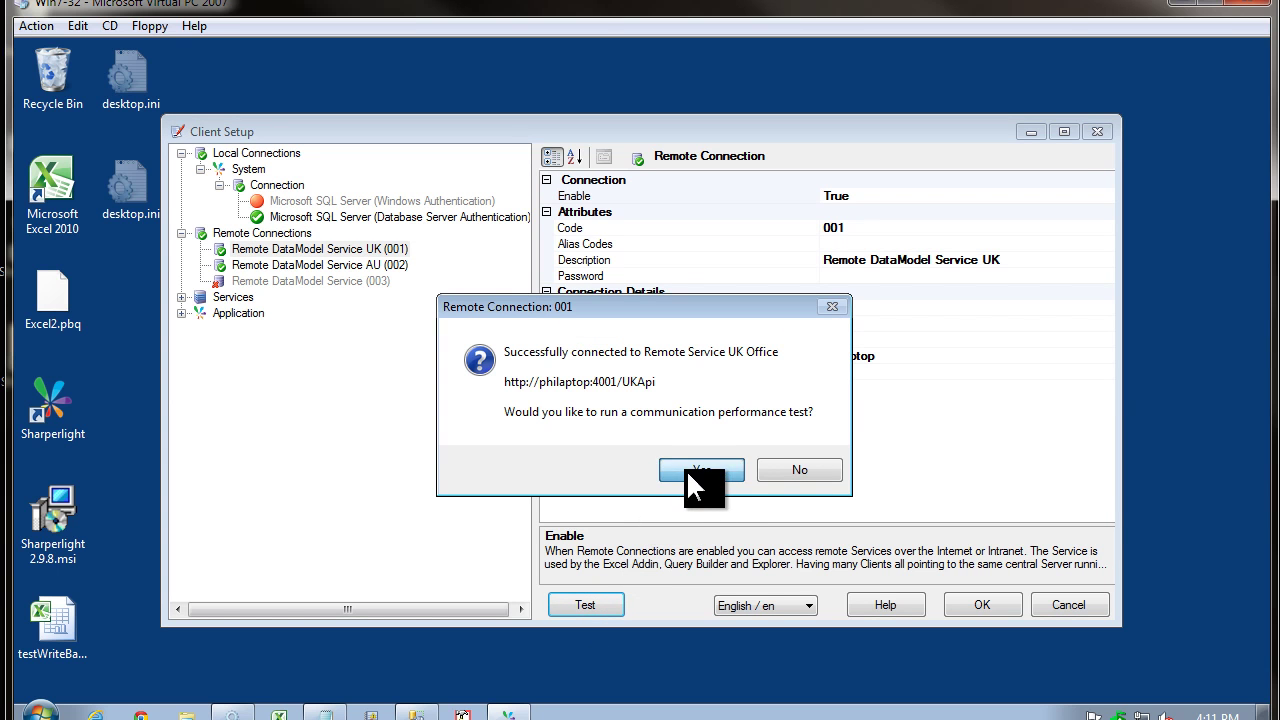
left_click(700, 470)
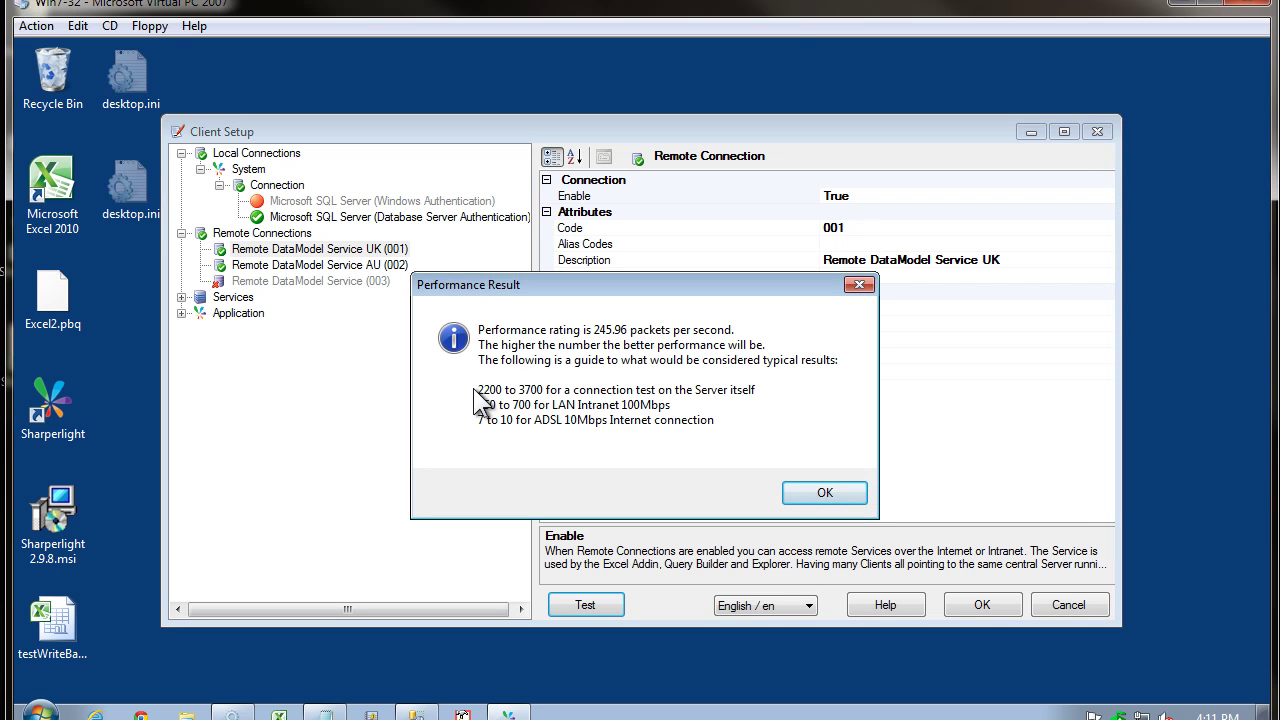
left_click(824, 492)
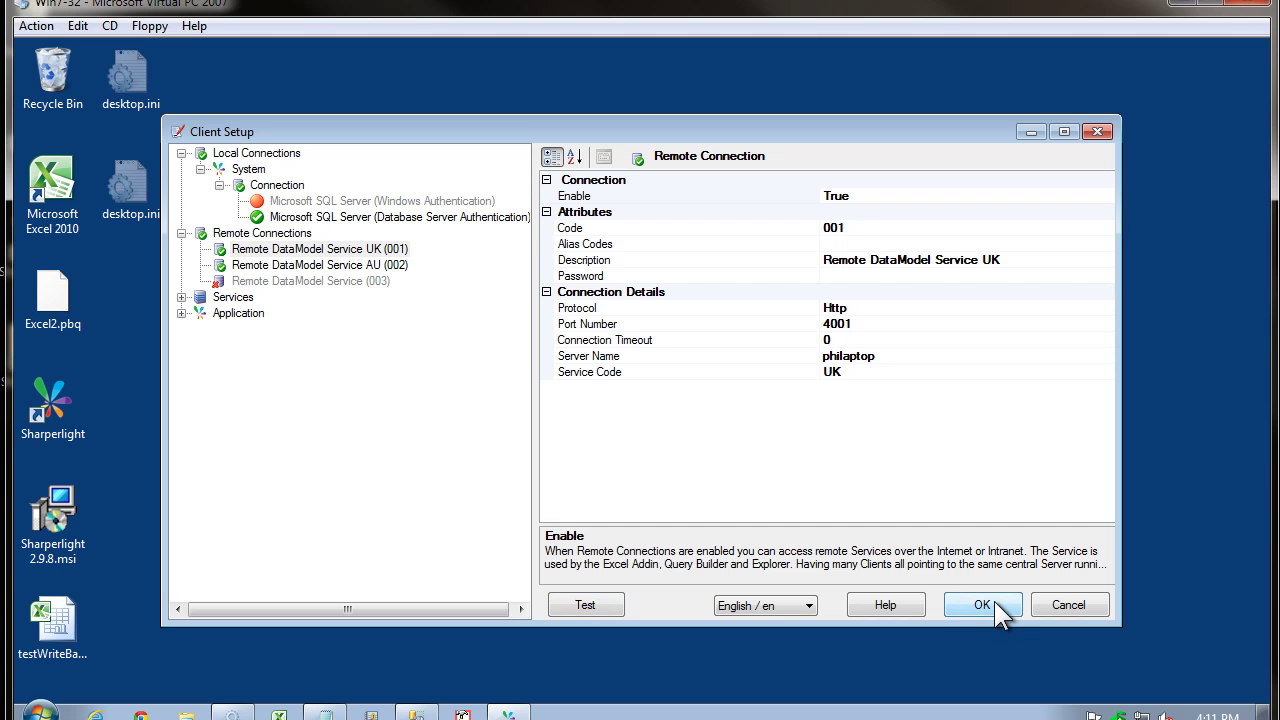
key("Return")
Step: Open Sharperlight's Materialised Query tool, log in as admin and choose Local Connection as the service connection
double_click(62, 400)
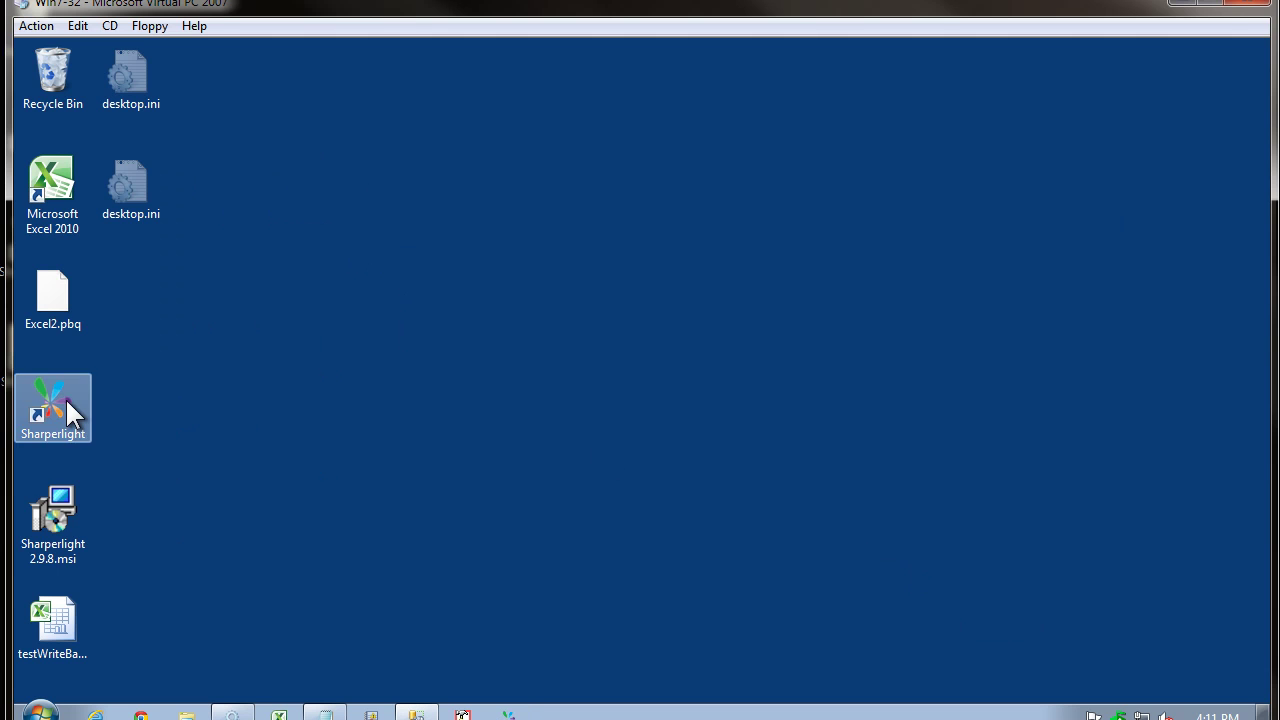
left_click(513, 382)
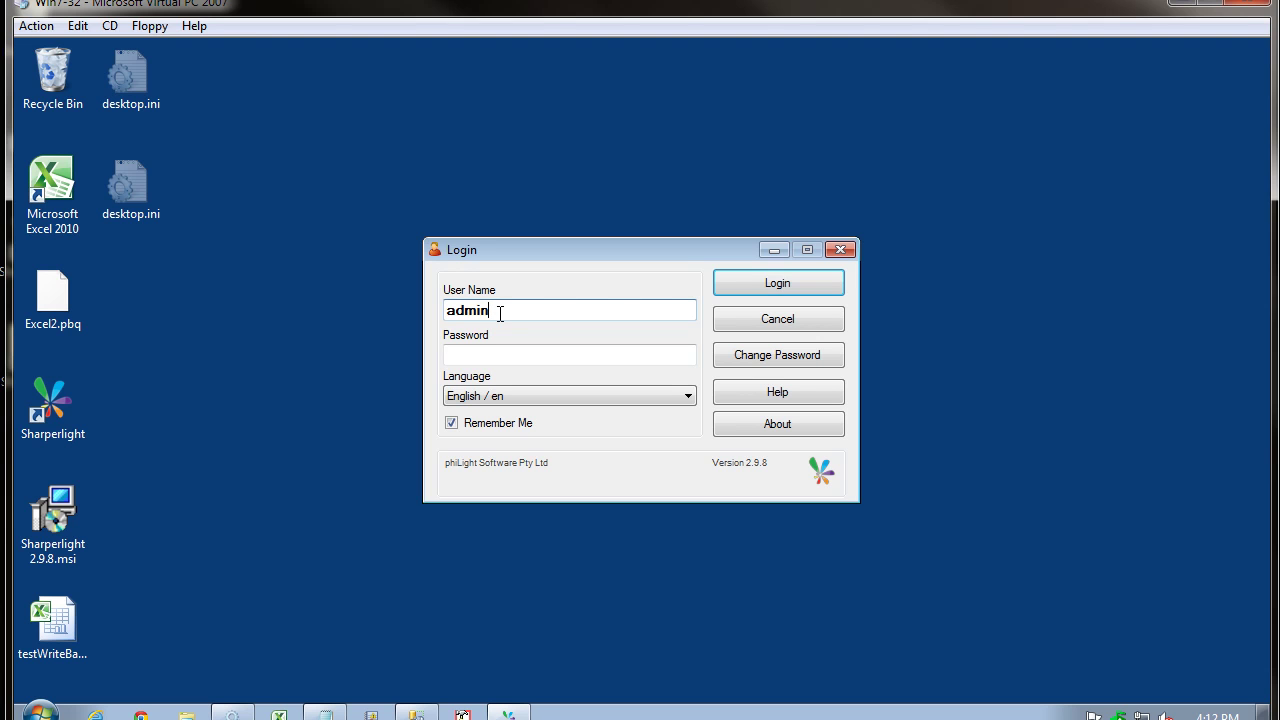
key("Return")
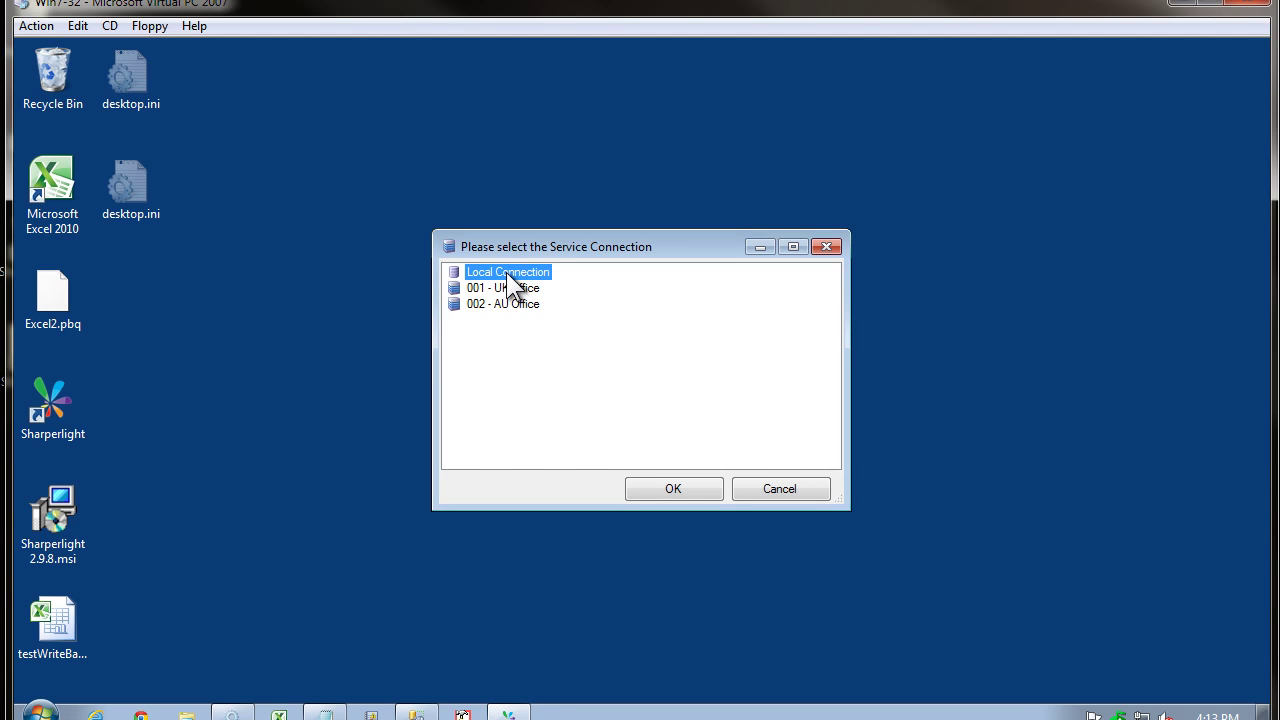
double_click(508, 275)
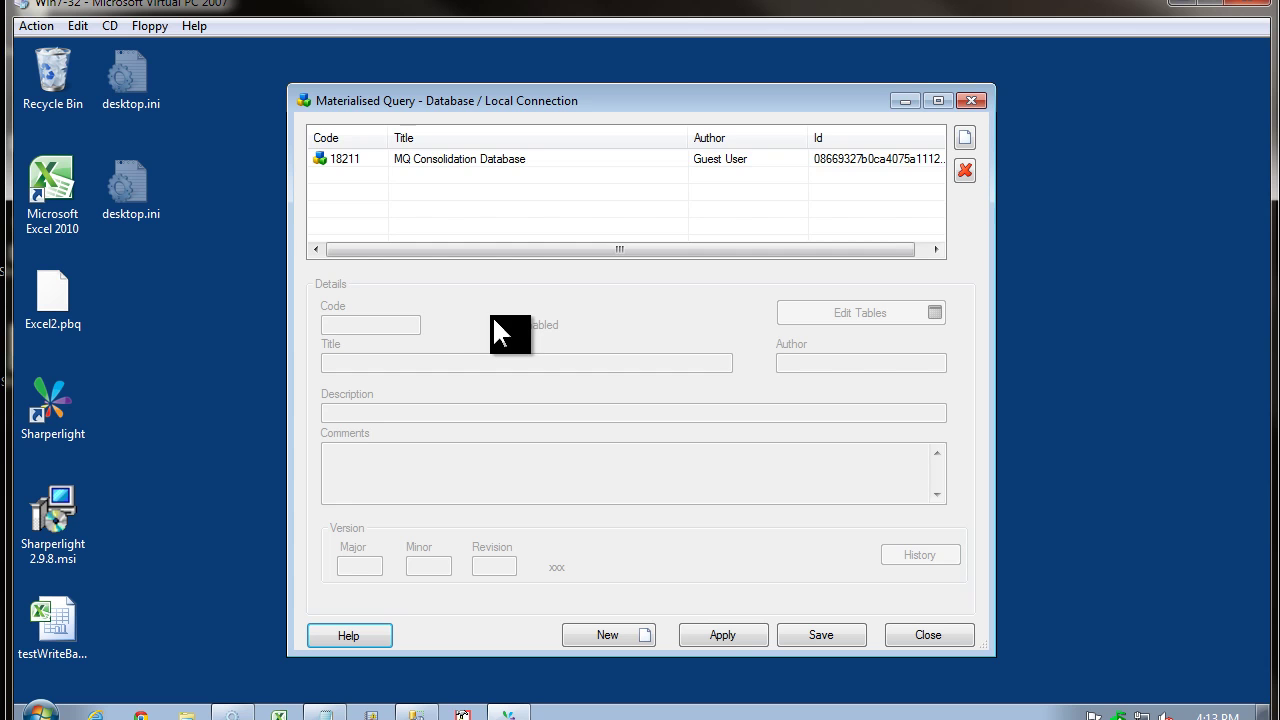
Step: Open the tables of MQ Consolidation Database for editing and create a new table query
left_click(440, 158)
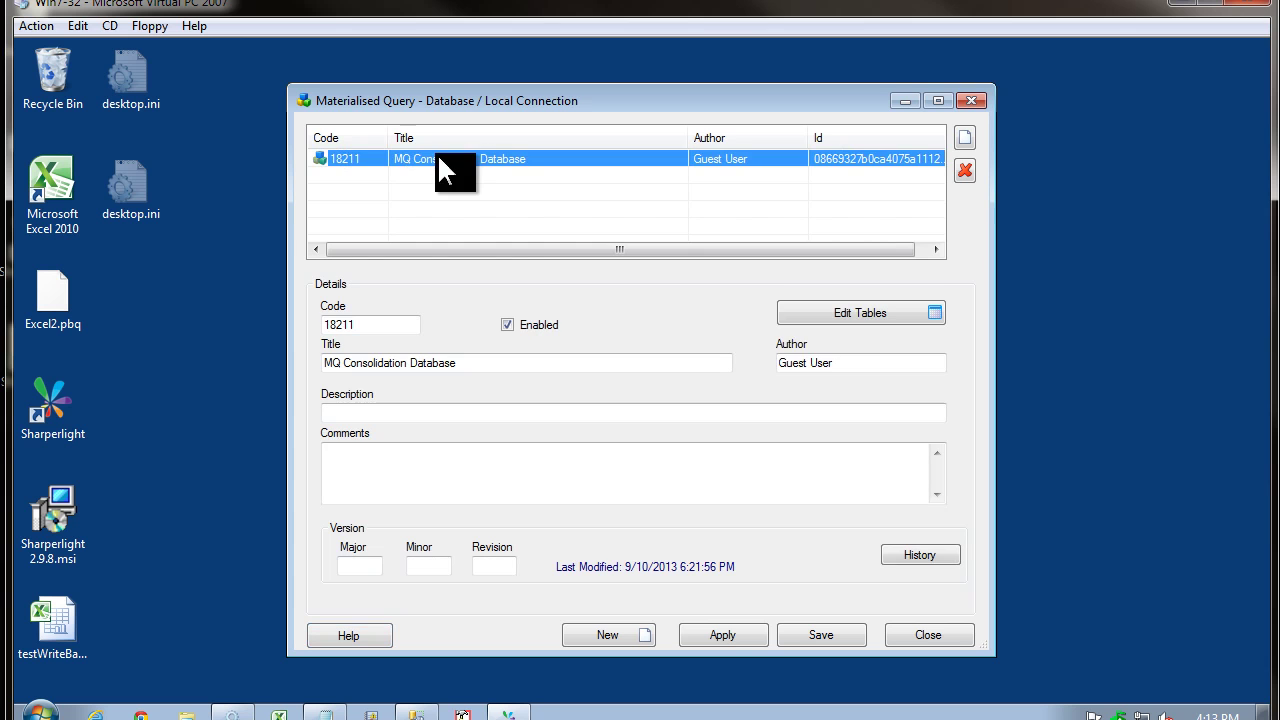
left_click(856, 309)
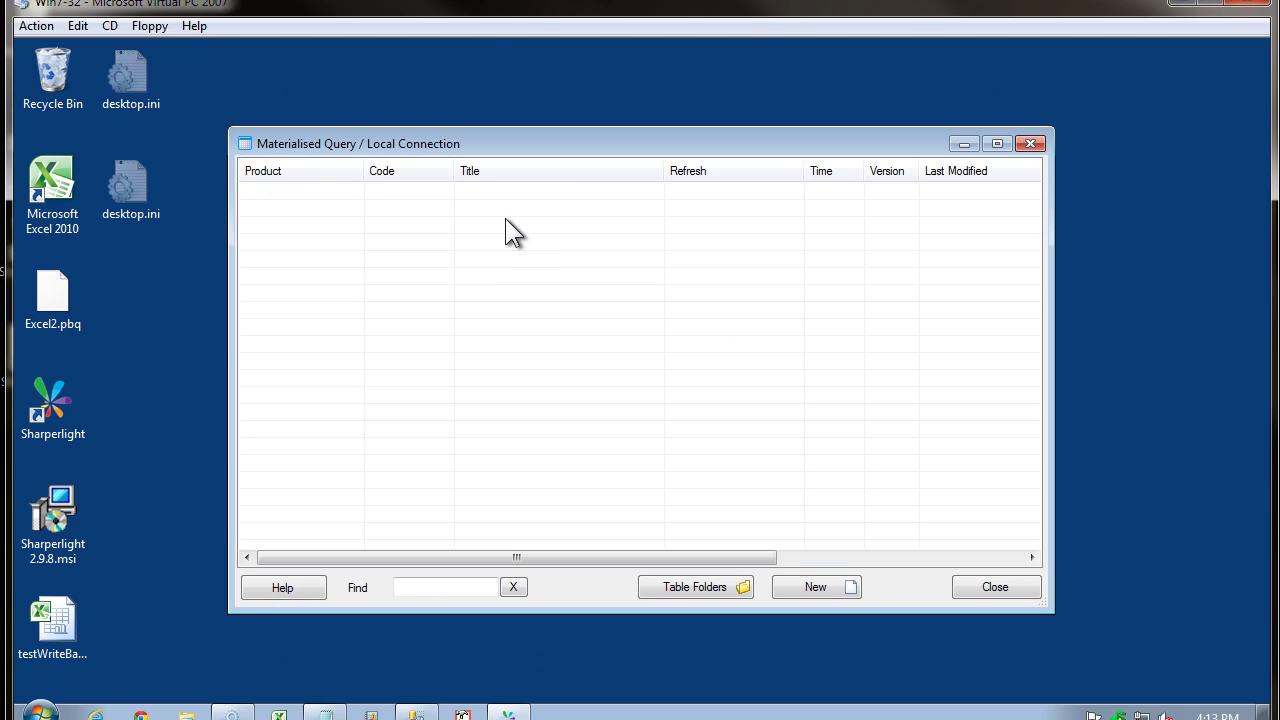
left_click(816, 587)
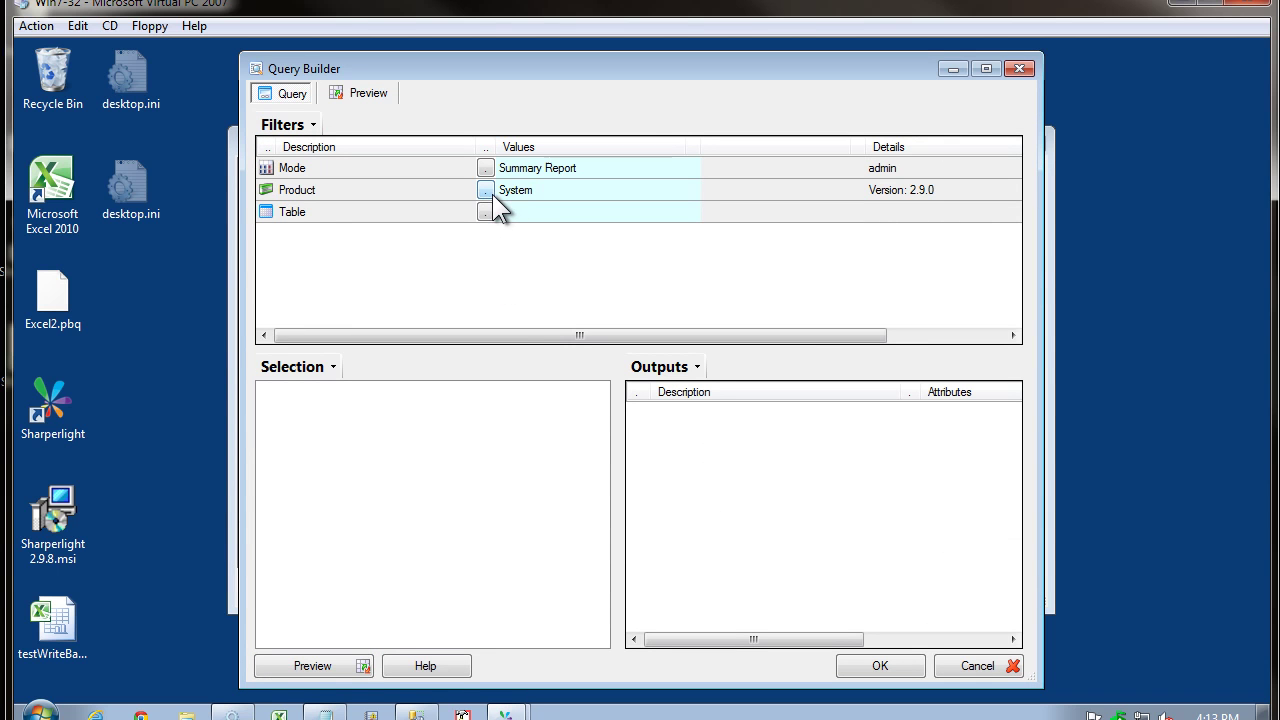
Step: Set the query's product to SAP Business One from UK Office (001)
left_click(518, 172)
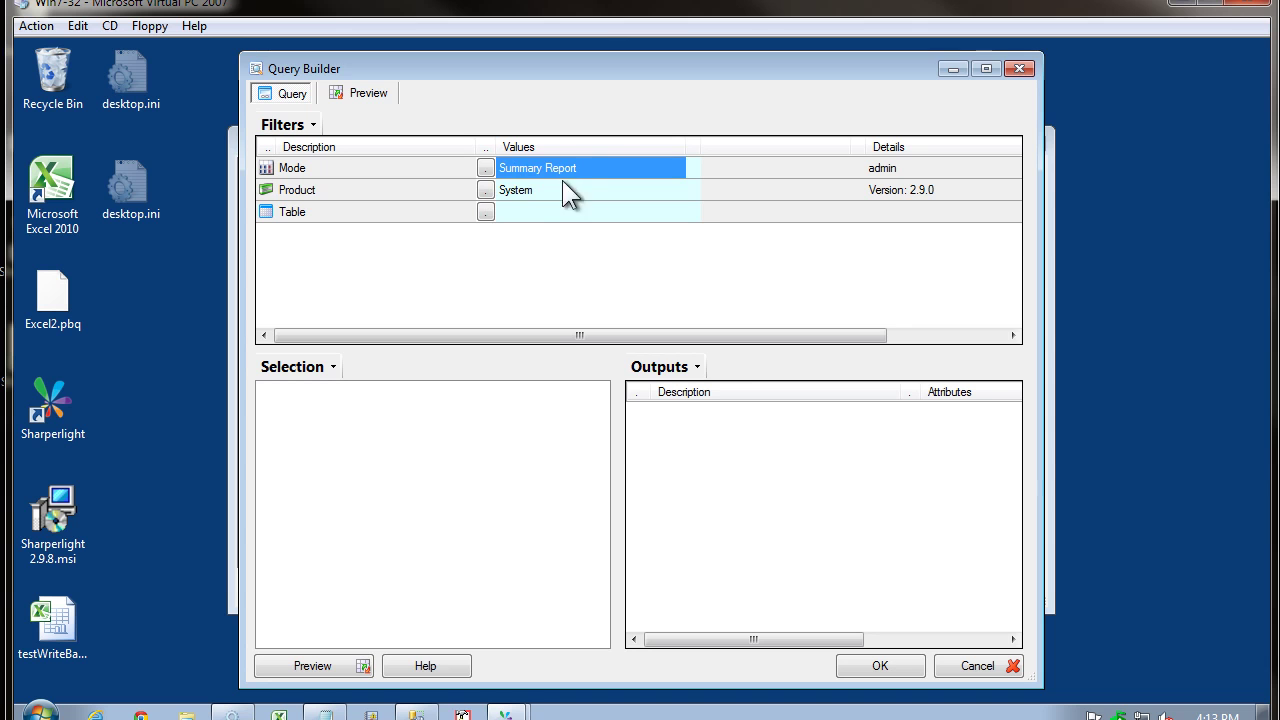
left_click(485, 190)
mouse_move(886, 349)
left_mouse_down()
mouse_move(889, 328)
mouse_move(889, 354)
left_mouse_up()
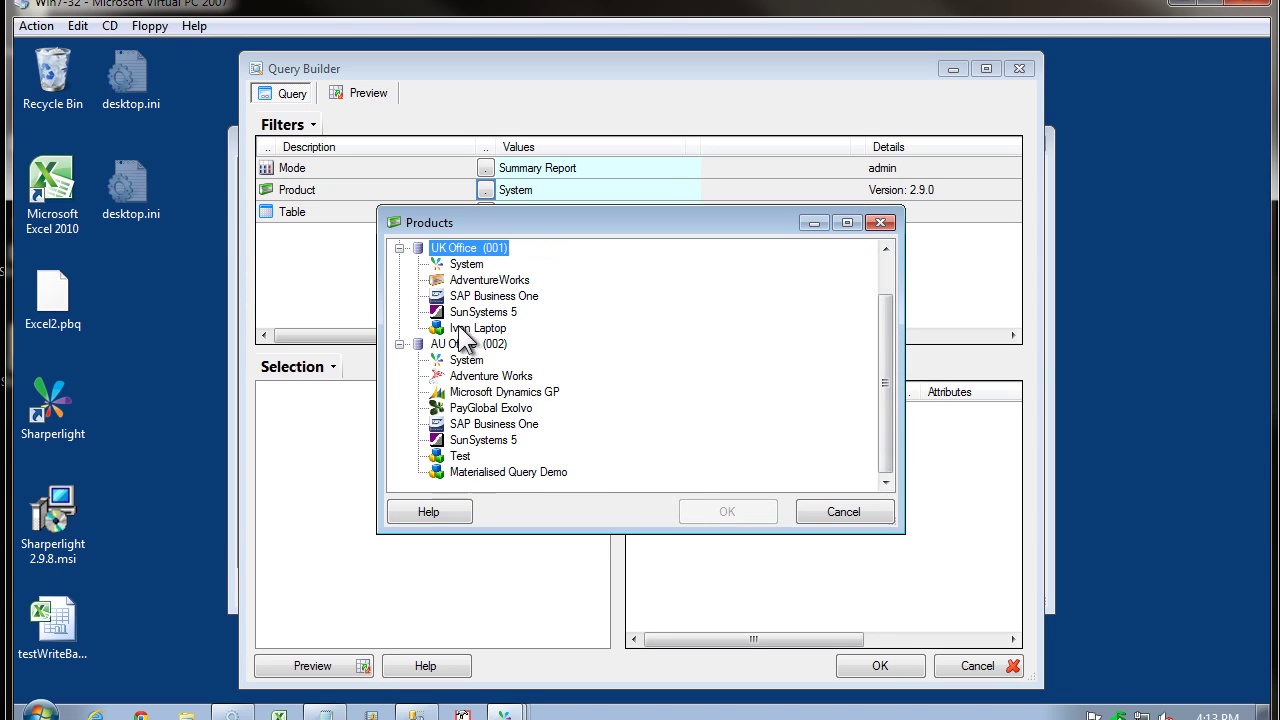
left_click(463, 345)
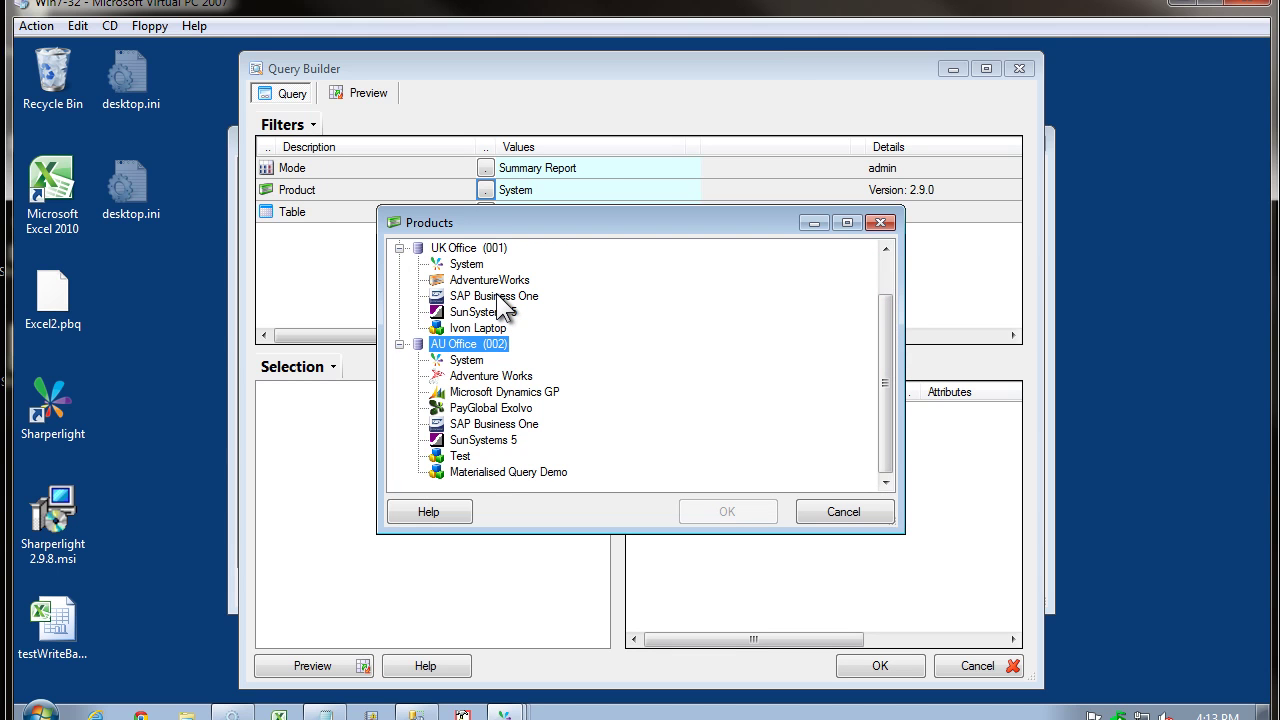
double_click(497, 297)
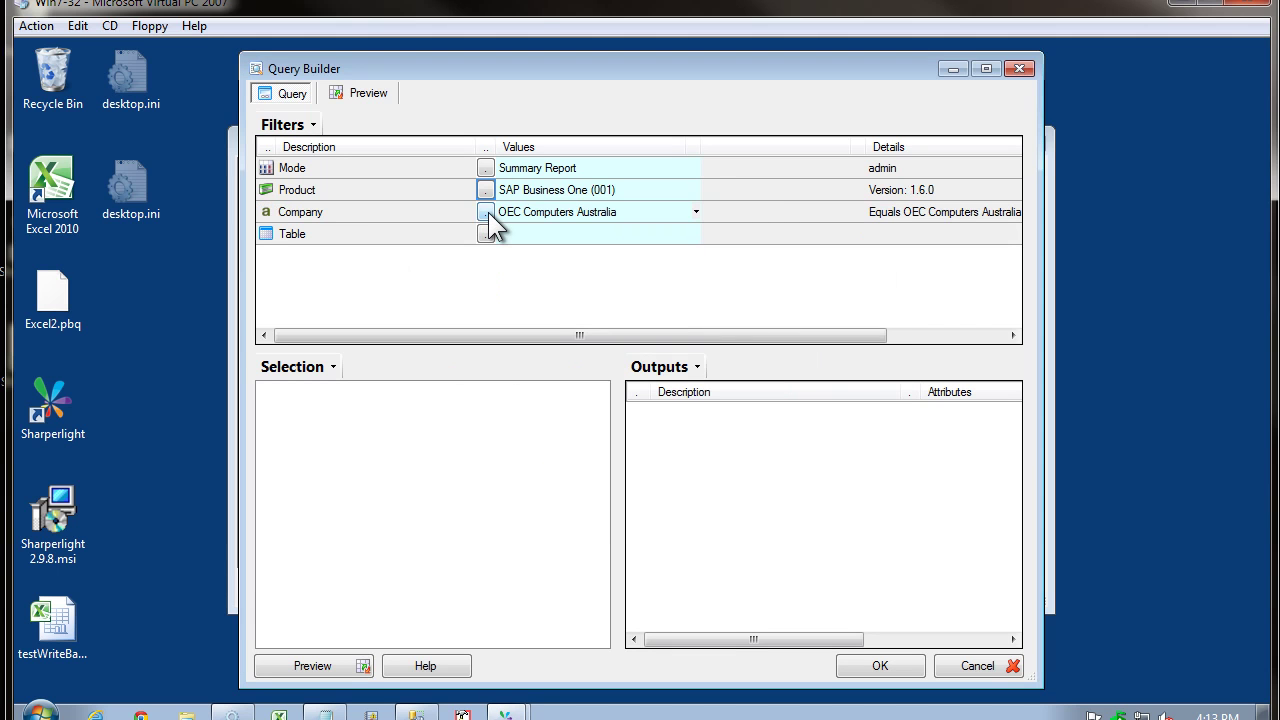
Step: Set the company filter to OEC Computers UK, using the G/L Transactions table
left_click(486, 213)
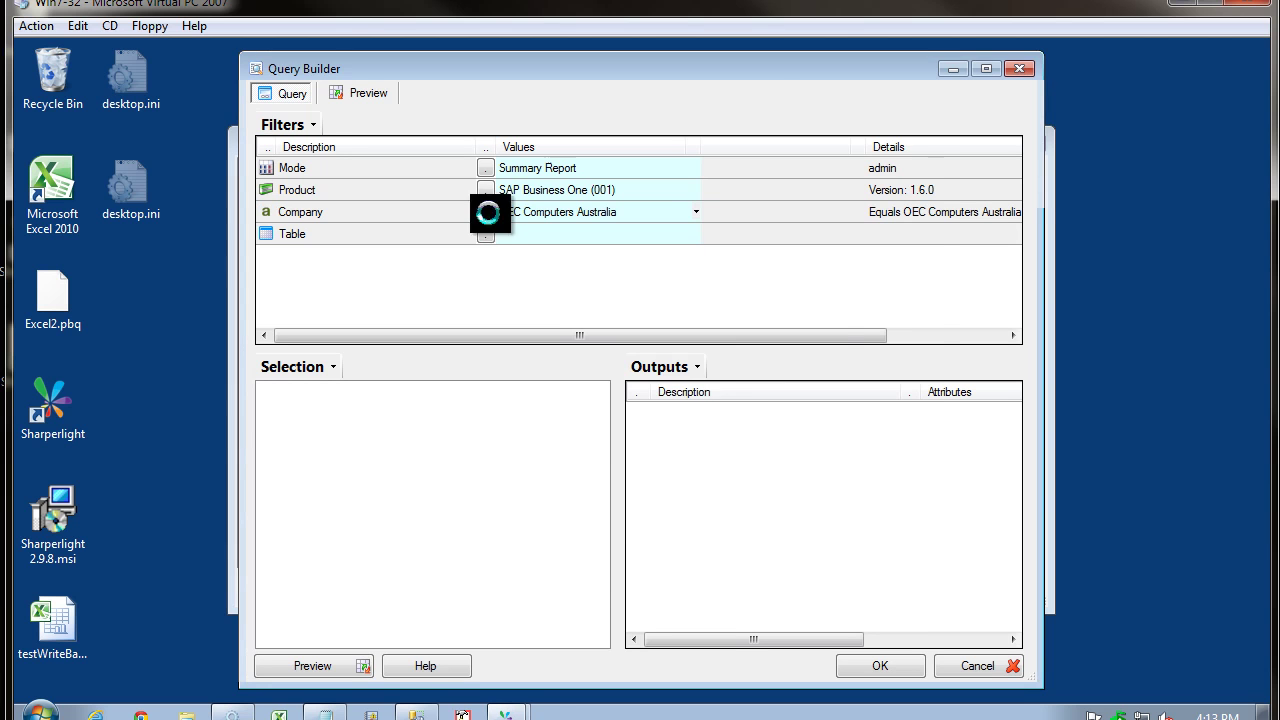
left_click(467, 251)
left_click(842, 210)
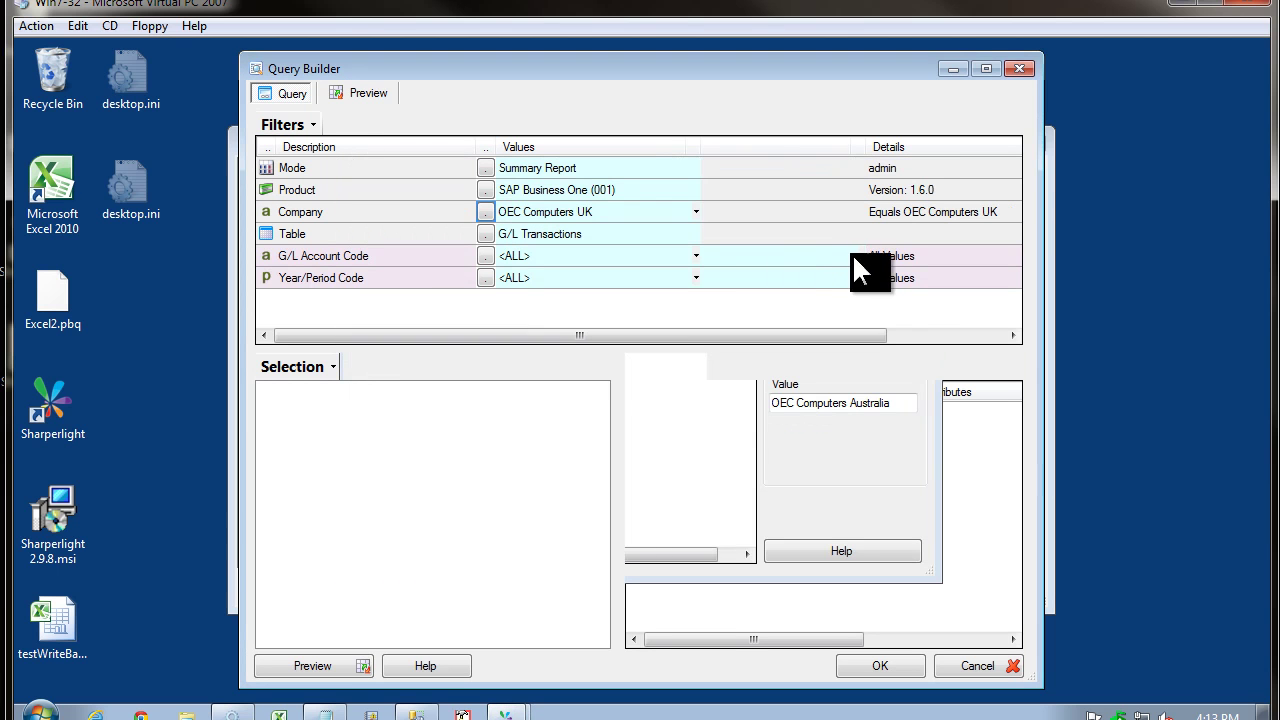
left_click(539, 233)
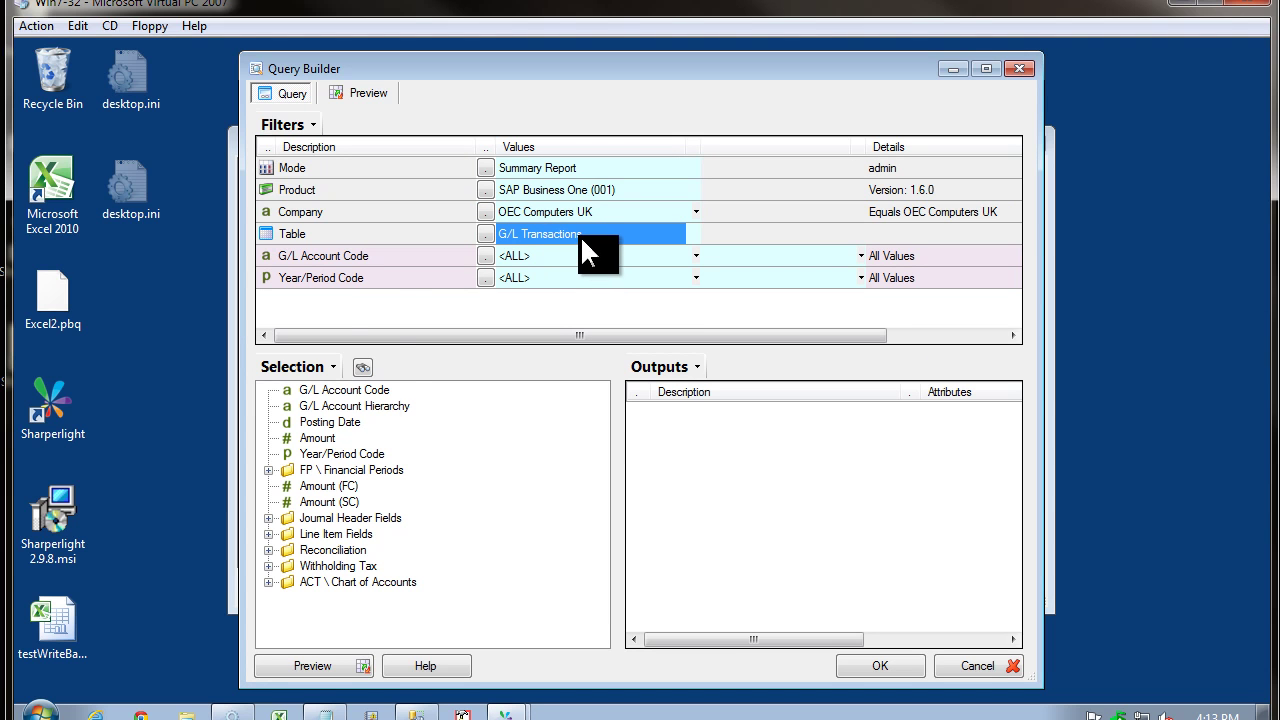
Step: Output Company, Year/Period Code, G/L Account Code, the chart of accounts' Account Name and Amount in that order, and preview the query
left_click(308, 211)
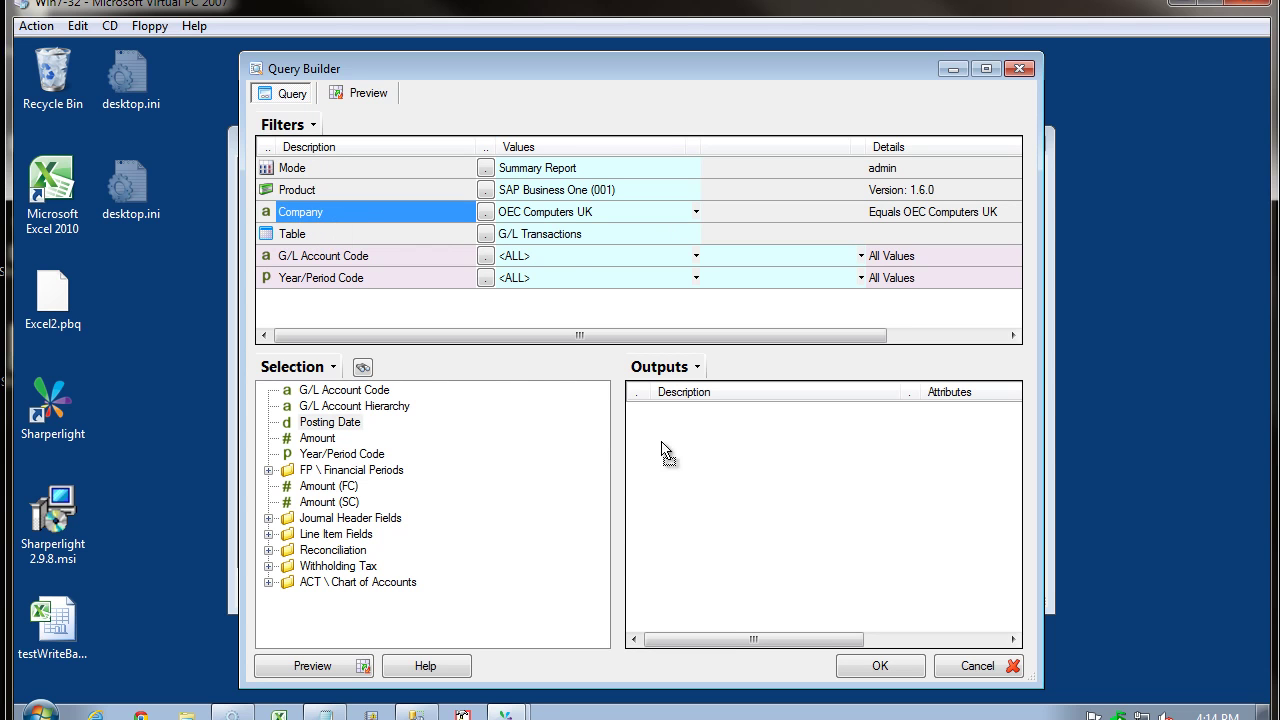
left_click_drag(678, 435, 678, 435)
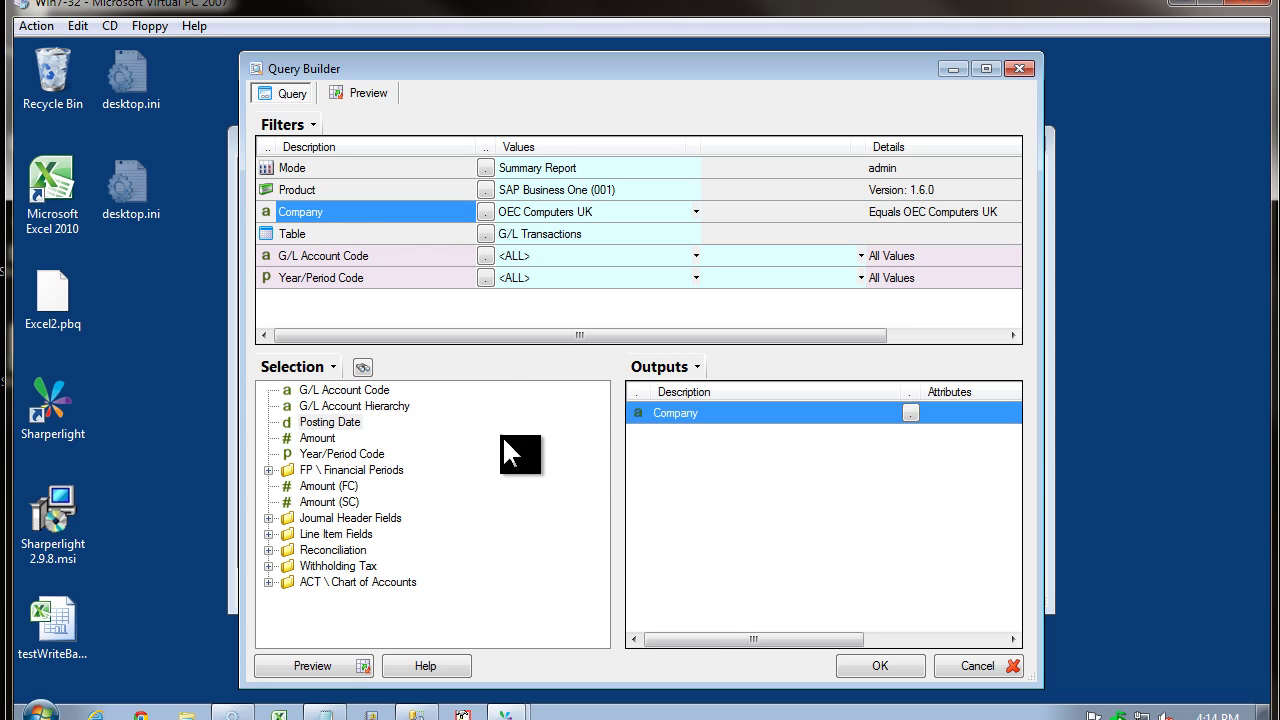
left_click_drag(515, 455, 702, 460)
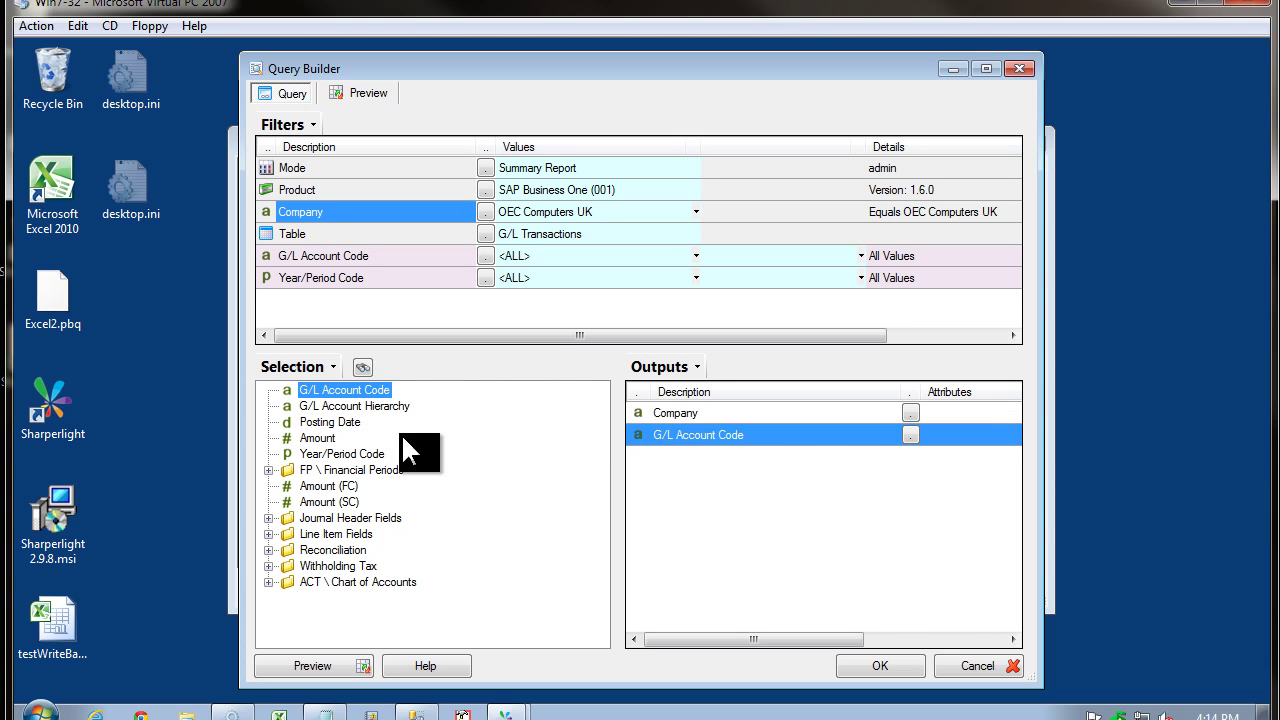
left_click(268, 580)
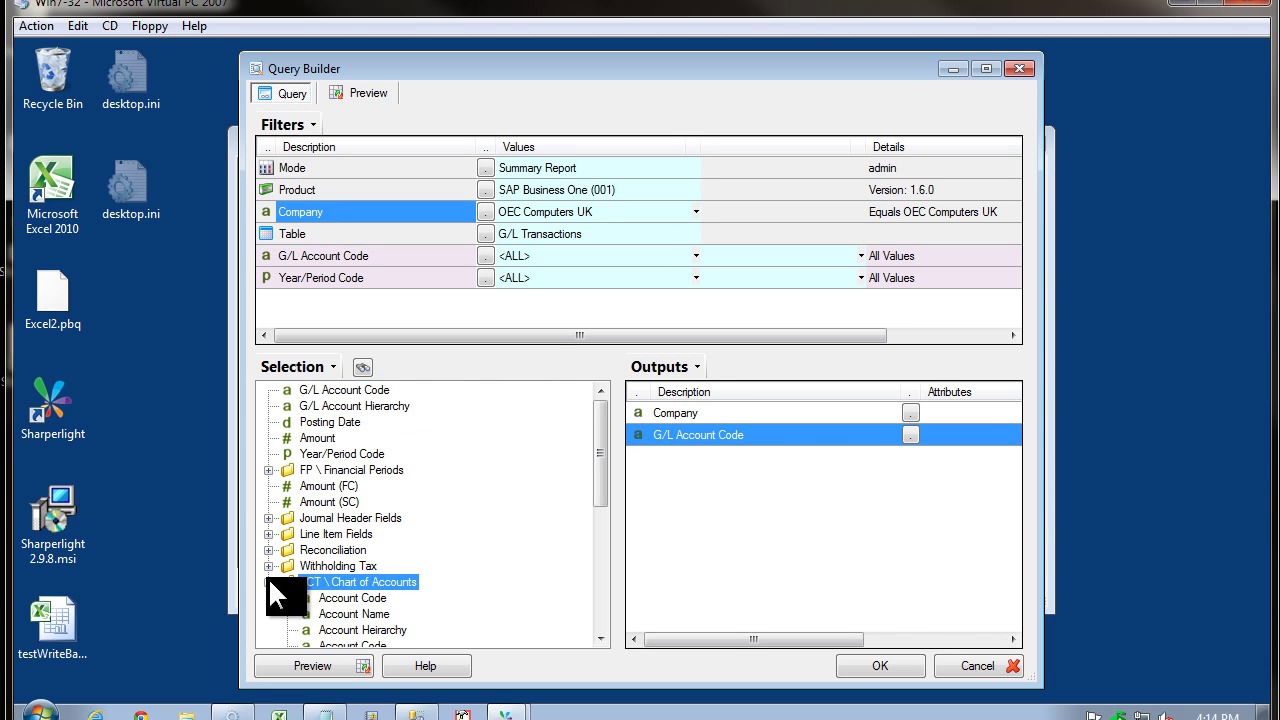
left_click_drag(345, 610, 706, 539)
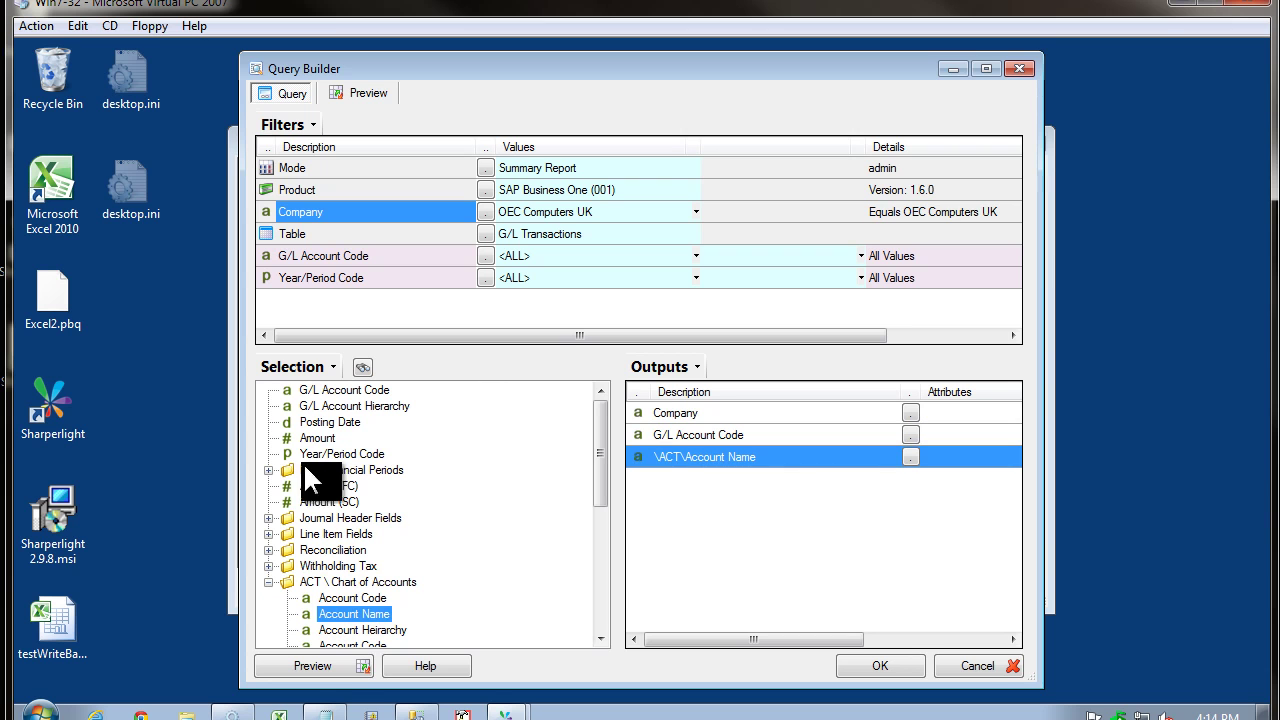
left_click_drag(304, 436, 684, 491)
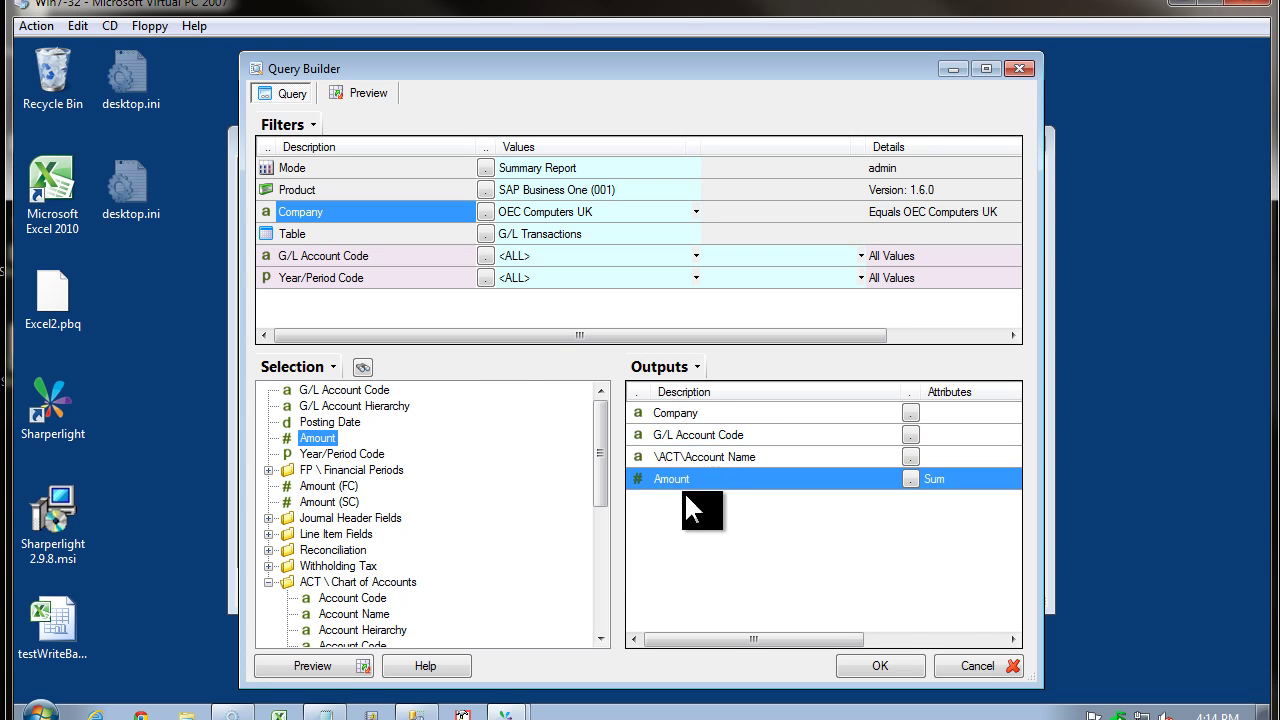
left_click_drag(330, 455, 668, 440)
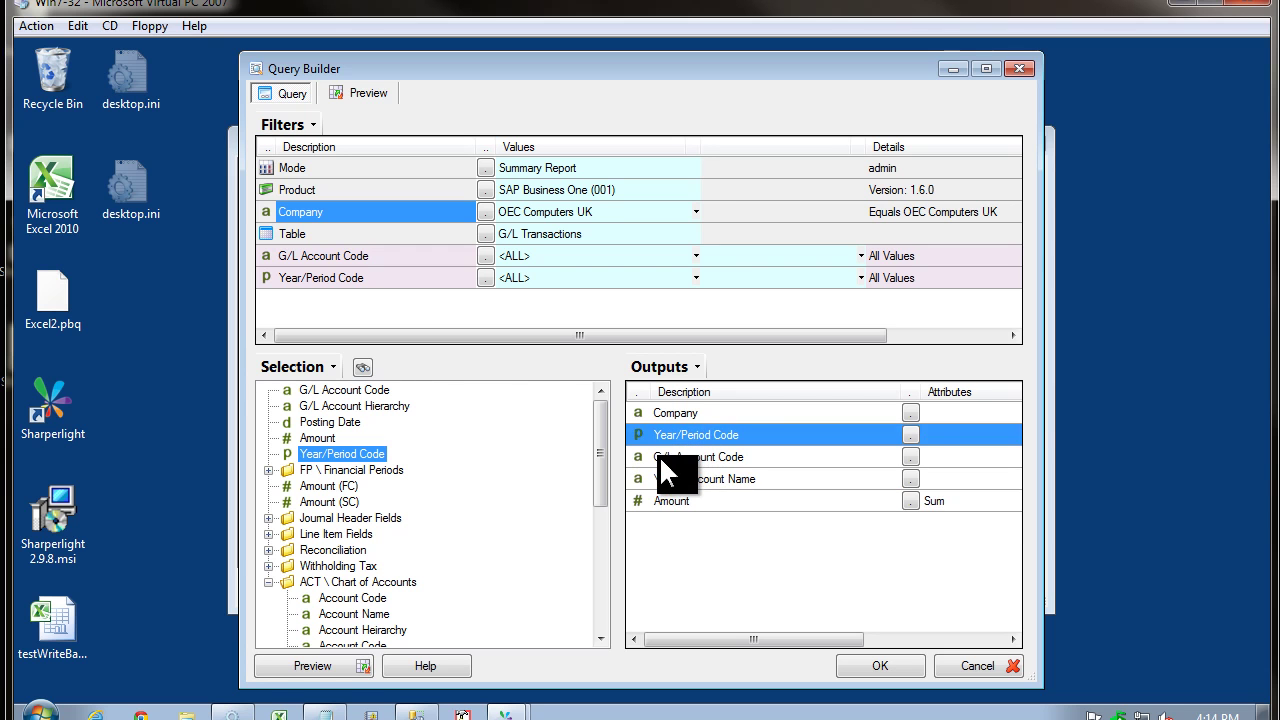
left_click(357, 88)
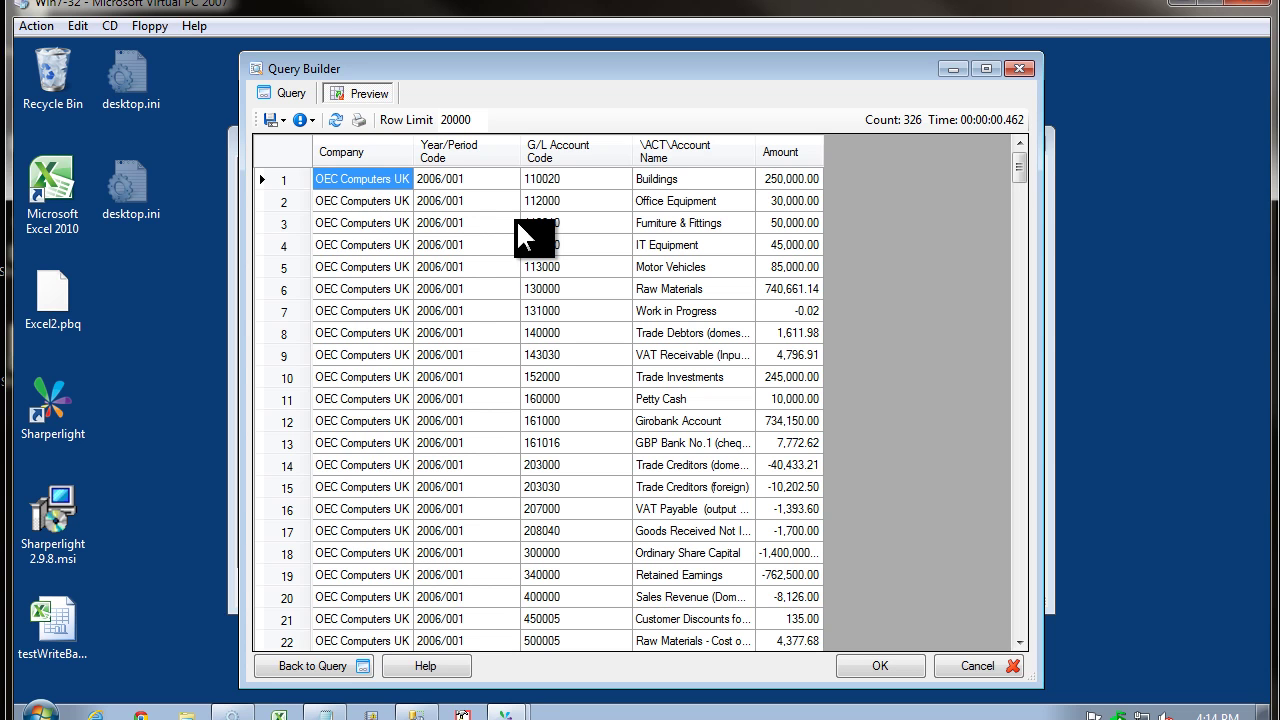
left_click(530, 223)
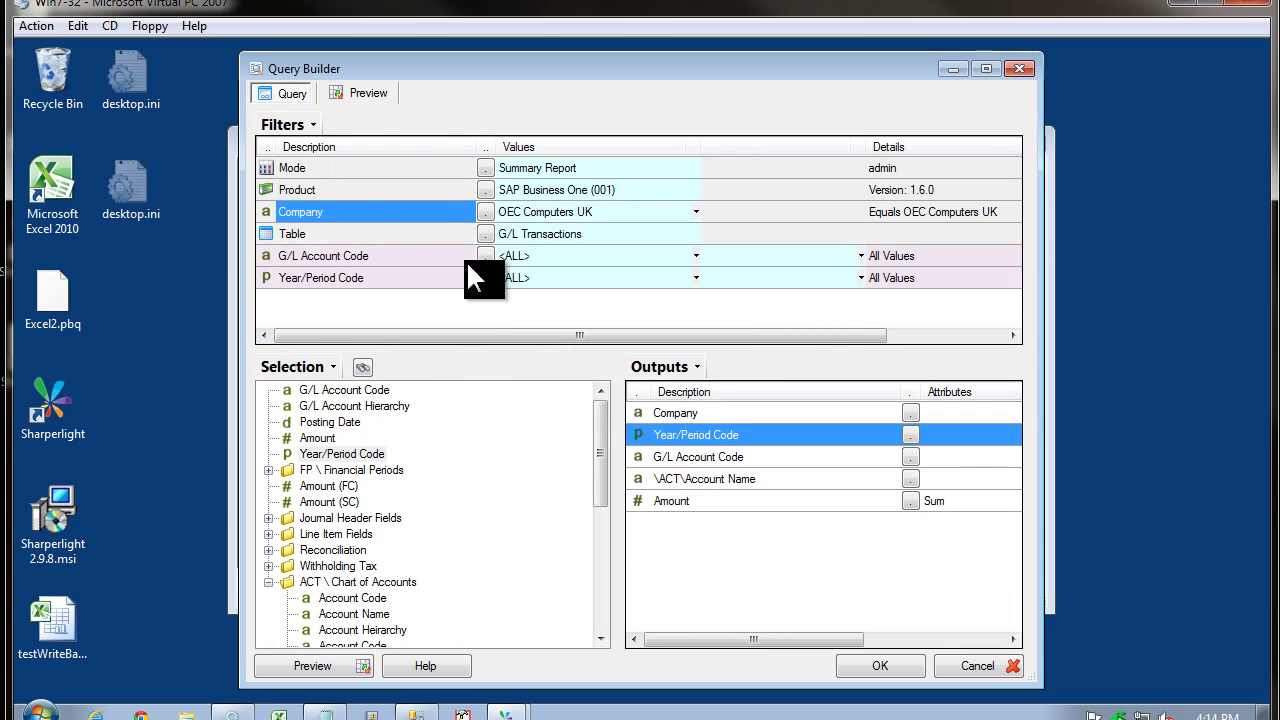
Step: Change the description of the \ACT\Account Name output to Account Name
right_click(682, 475)
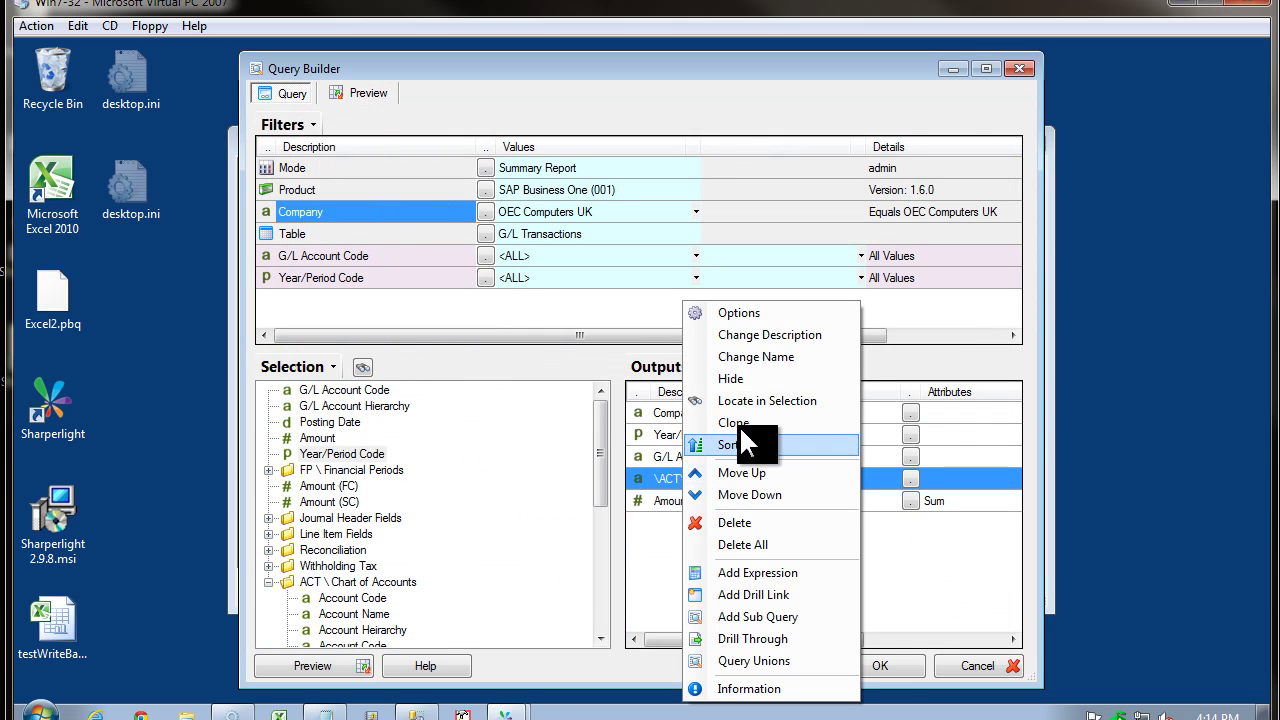
left_click(770, 336)
left_click_drag(449, 368, 372, 364)
key("BackSpace")
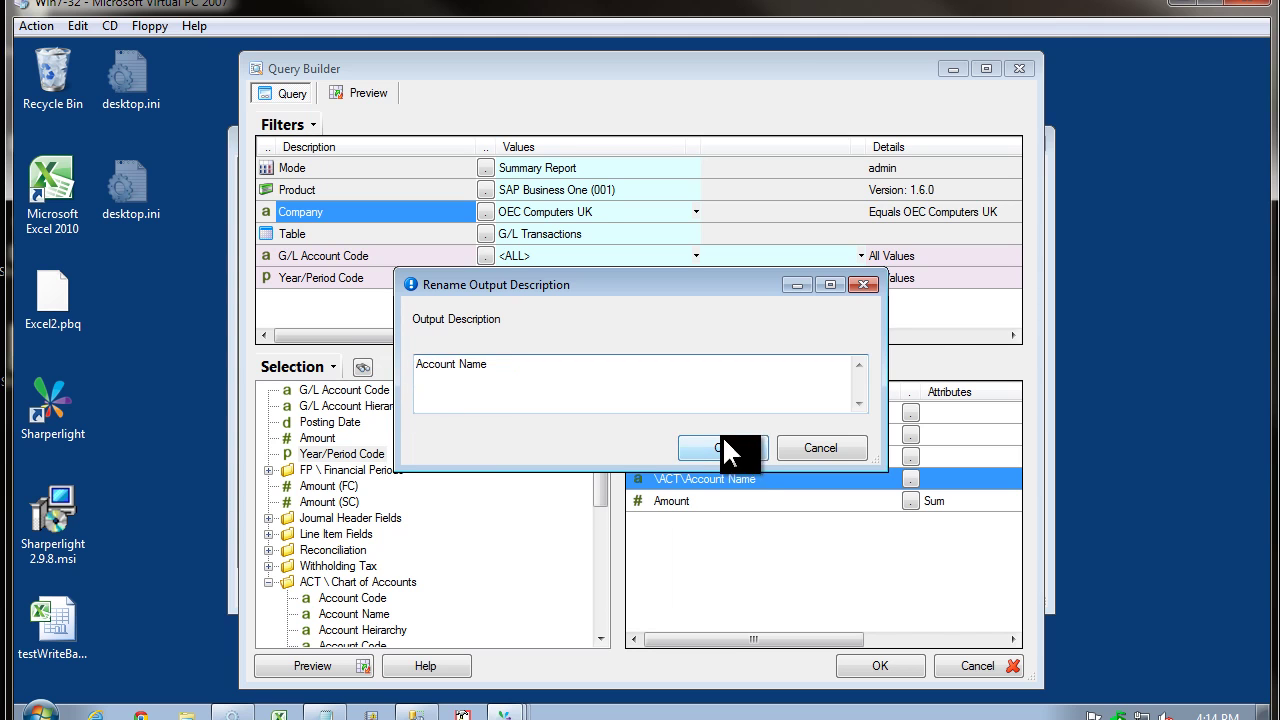
left_click(729, 447)
left_click(694, 452)
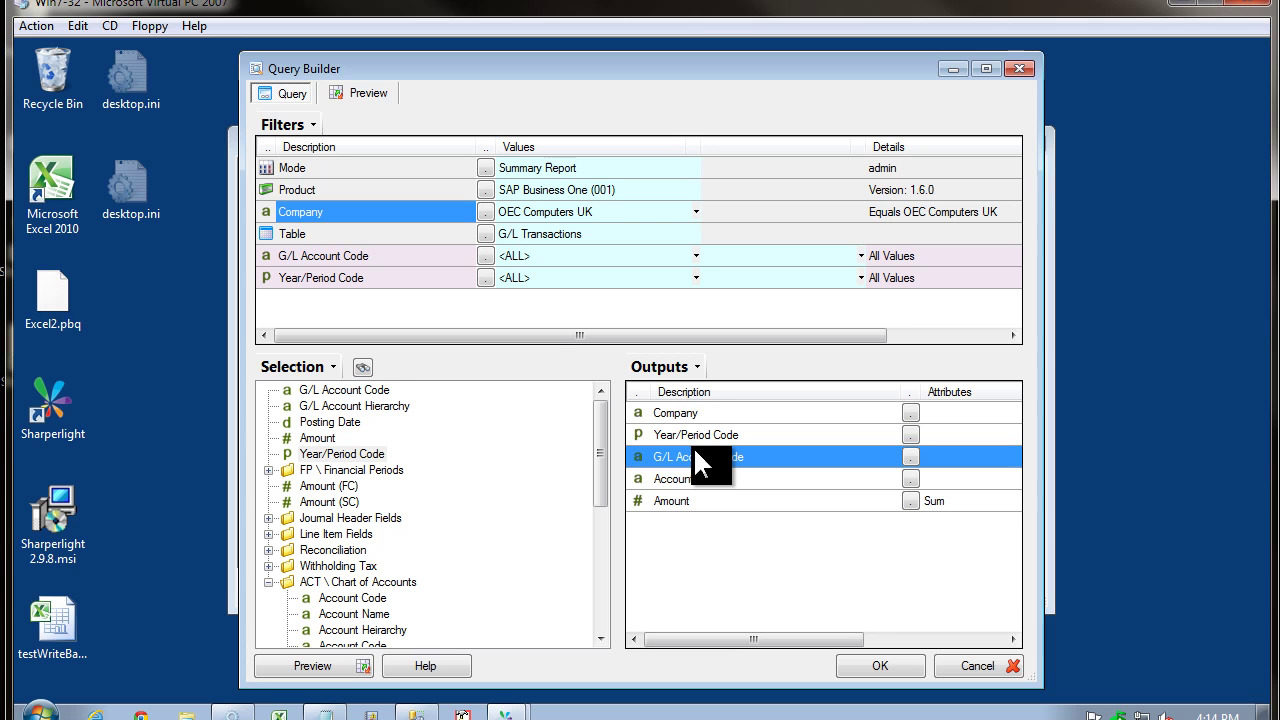
Step: Sort the query outputs ascending by Company, Year/Period Code and G/L Account Code, in that order
left_click(687, 414)
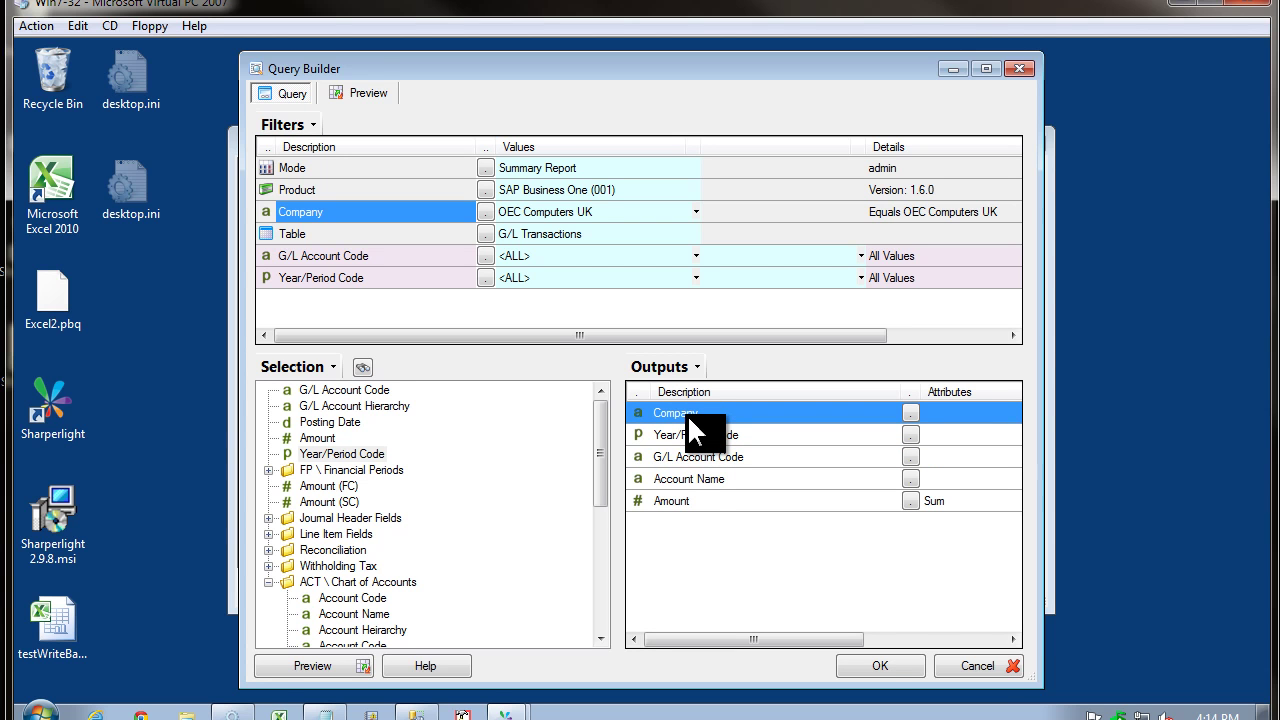
double_click(687, 414)
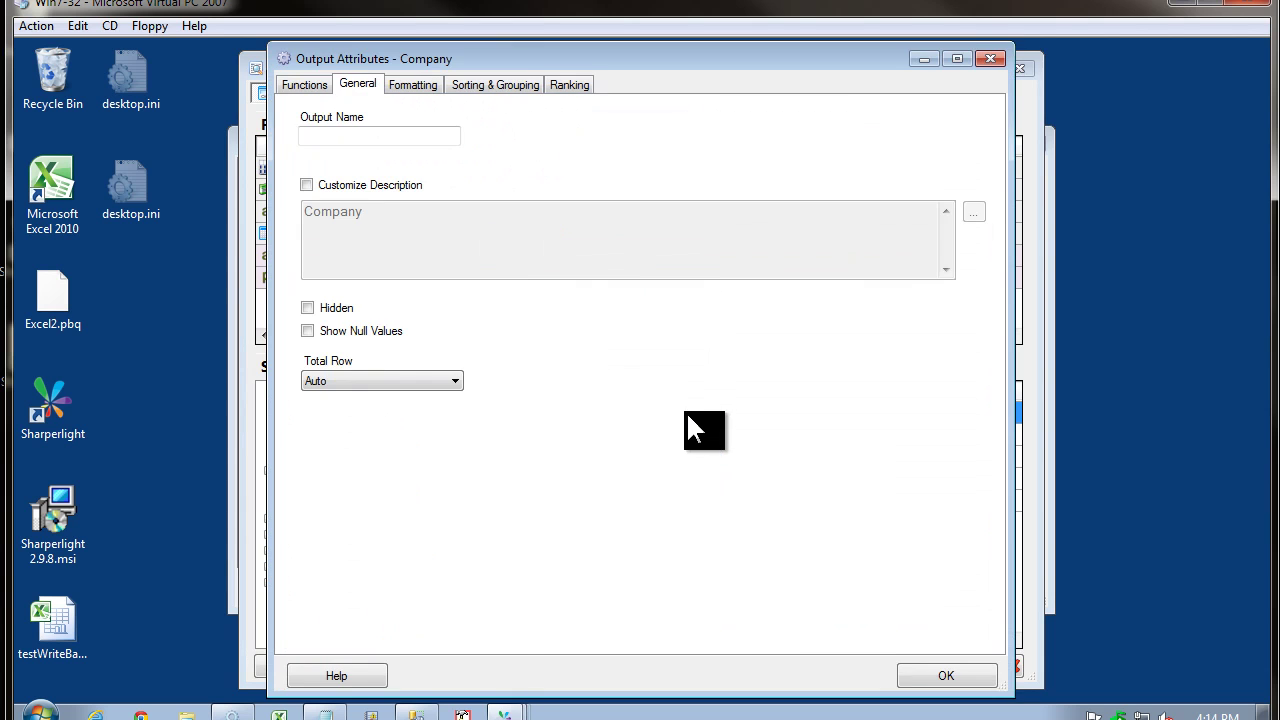
left_click(462, 85)
double_click(350, 146)
double_click(358, 146)
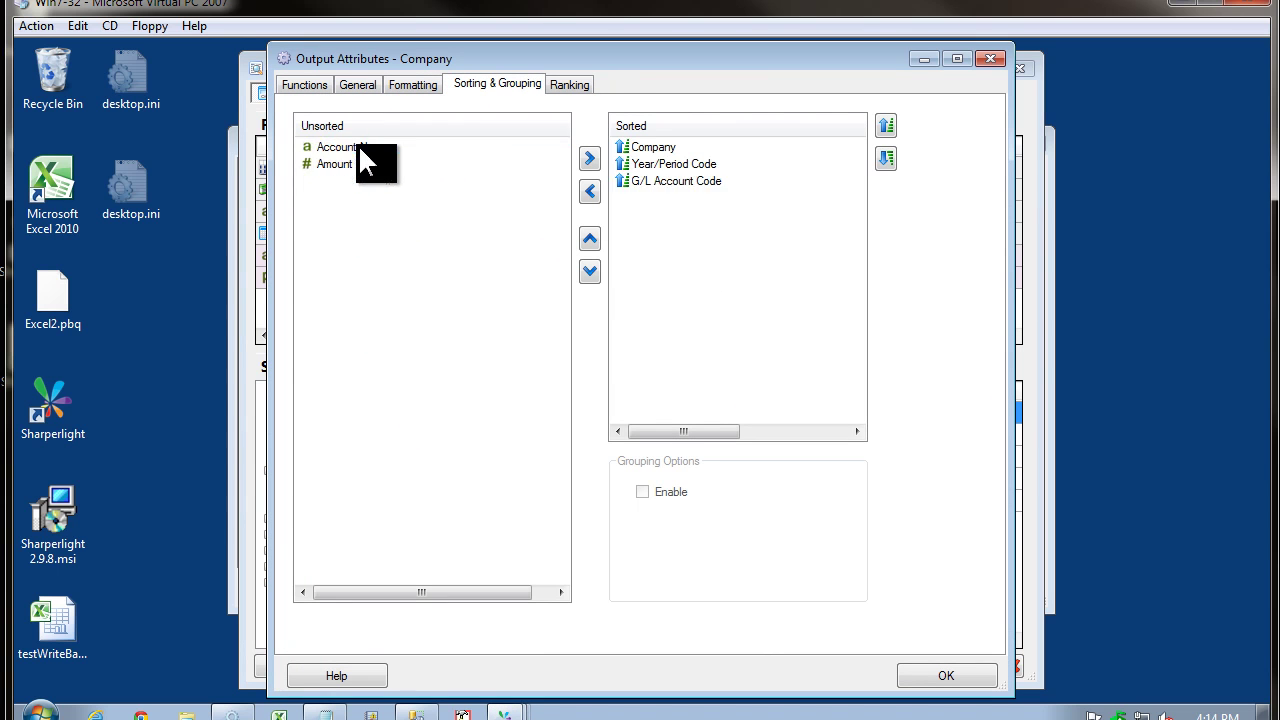
left_click(943, 676)
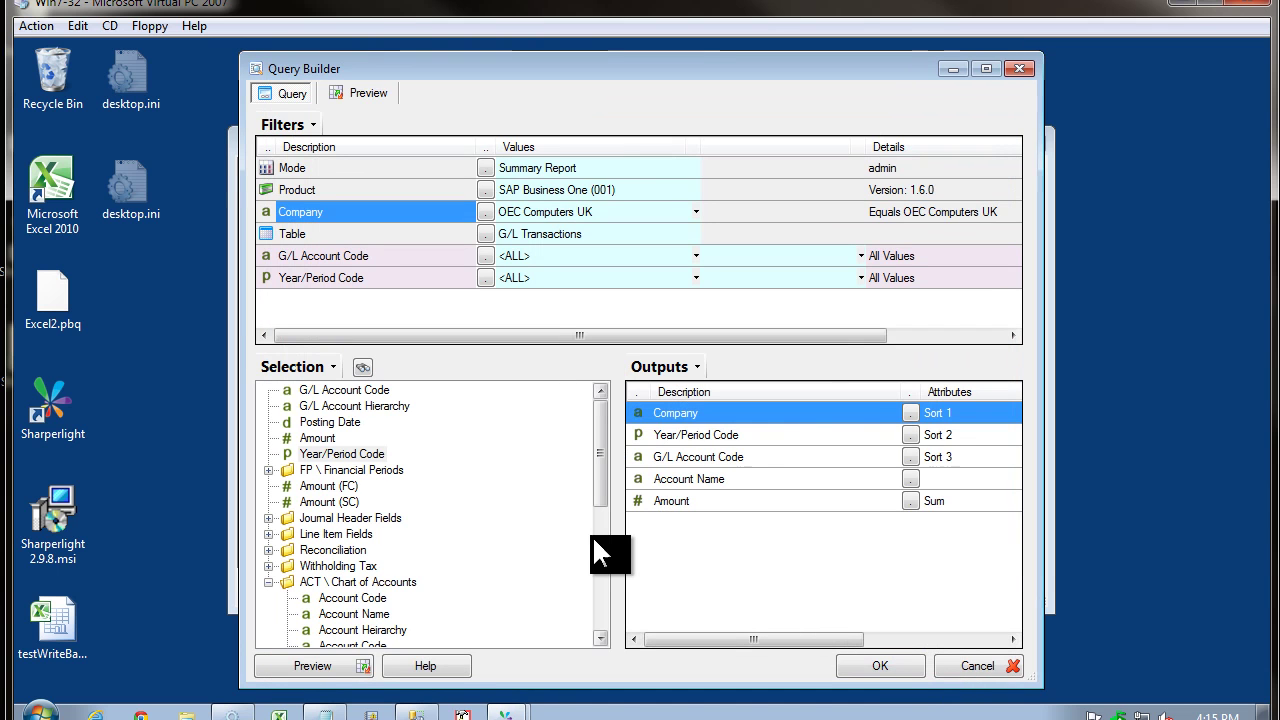
Step: Accept the query, title the materialised query G/L Transactions UK and save it
left_click(882, 670)
left_click(738, 453)
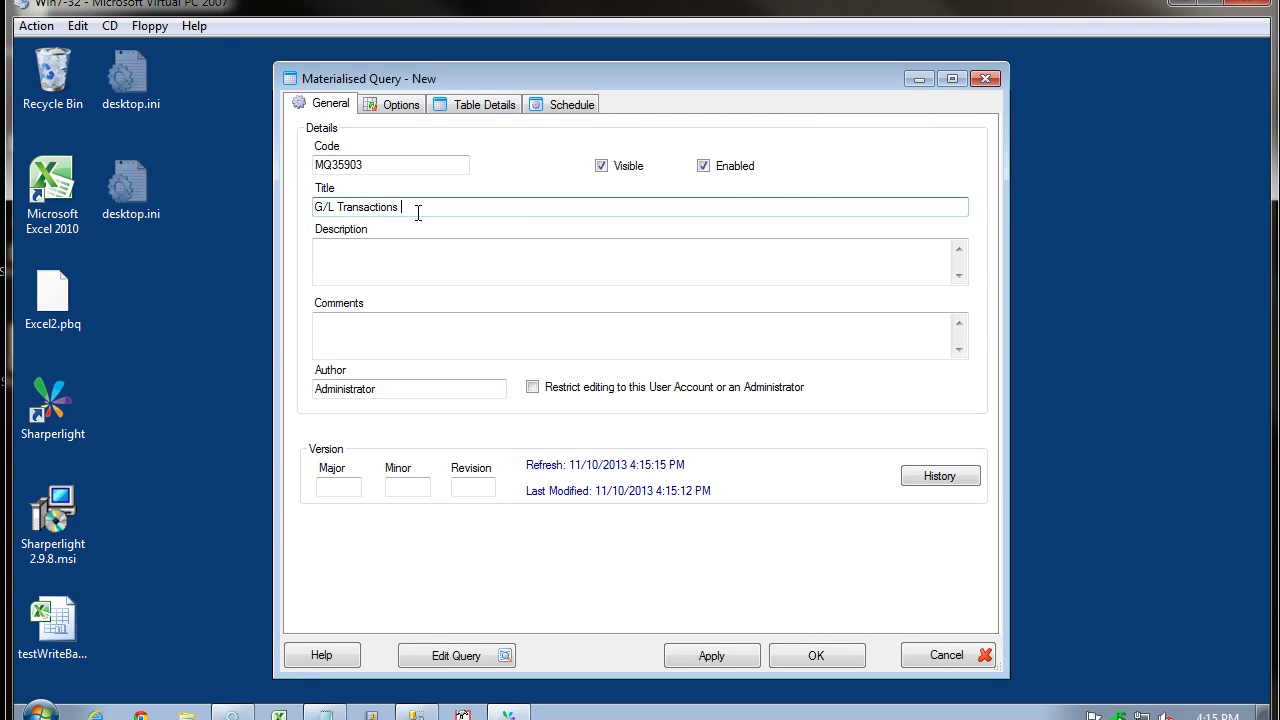
type("UK")
left_click(833, 651)
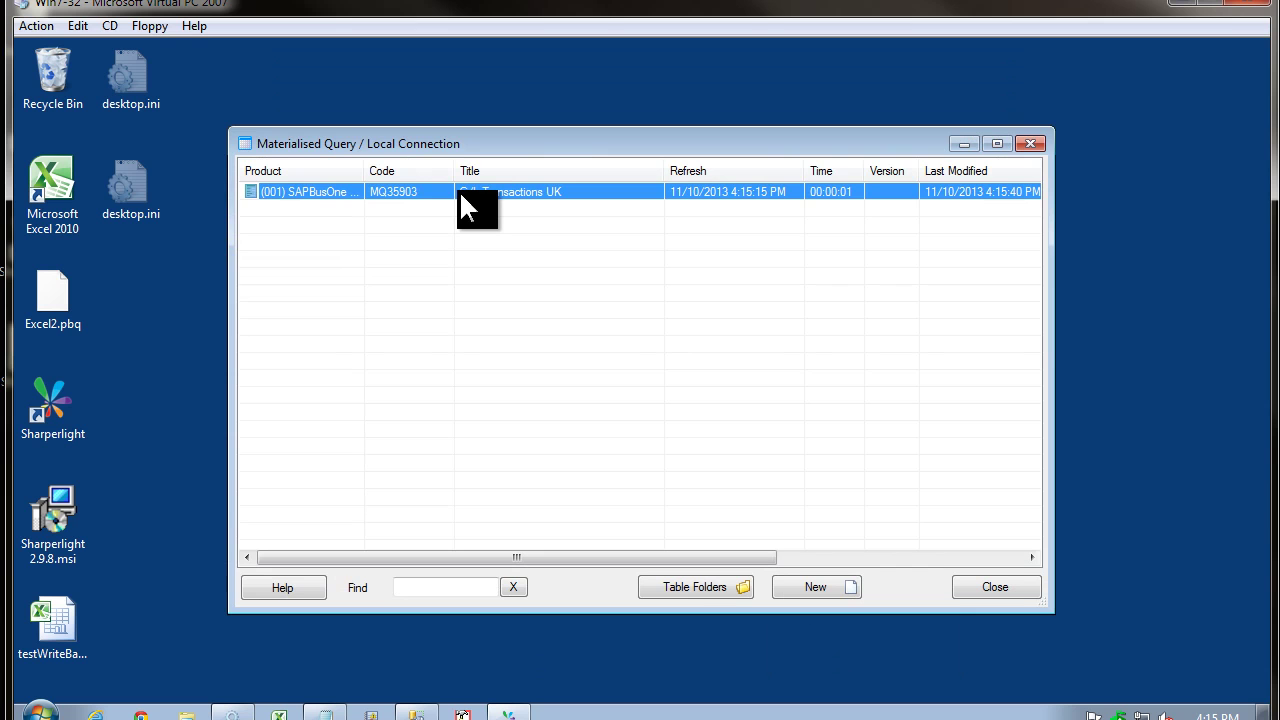
Step: Clone the G/L Transactions UK materialised query
right_click(461, 205)
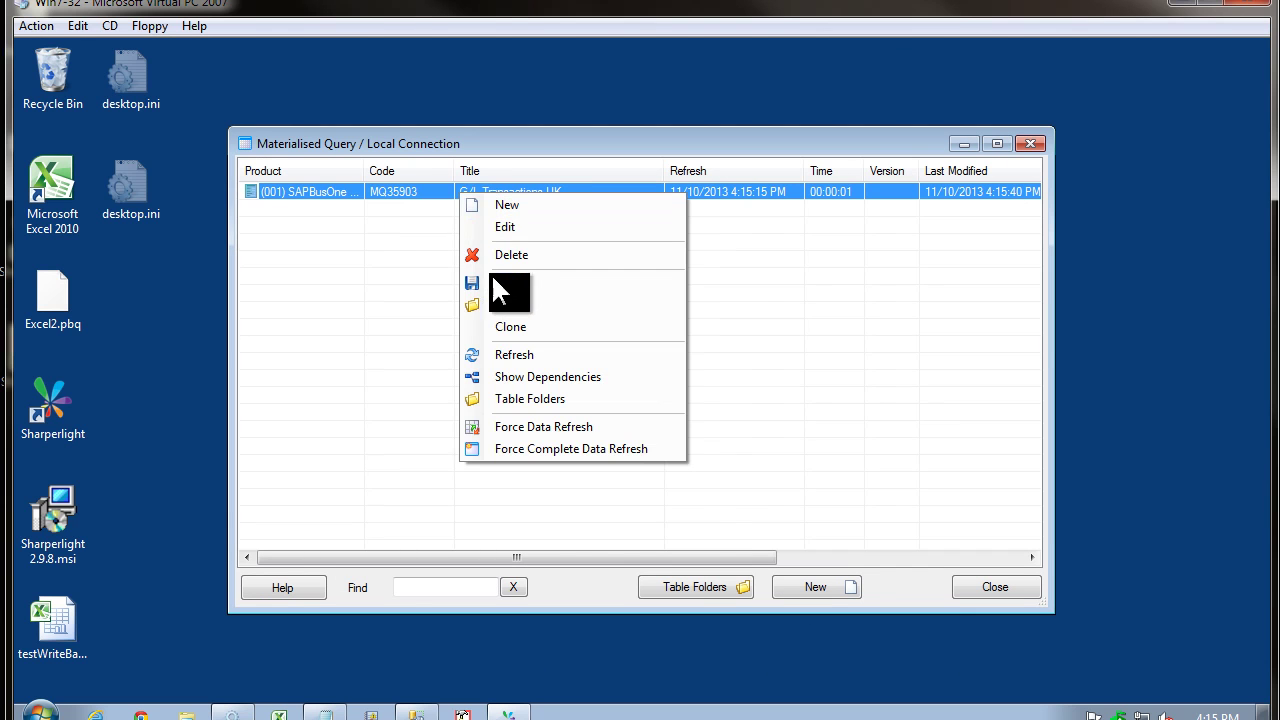
left_click(513, 322)
left_click(646, 440)
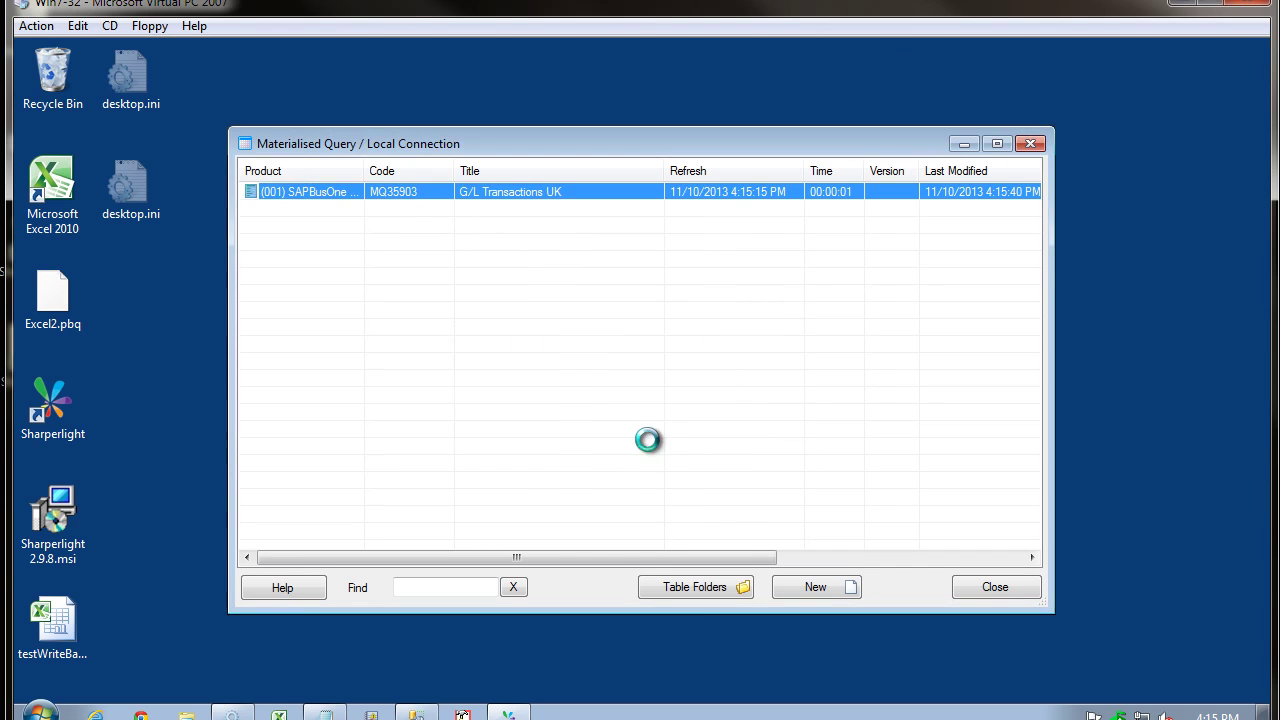
left_click(722, 450)
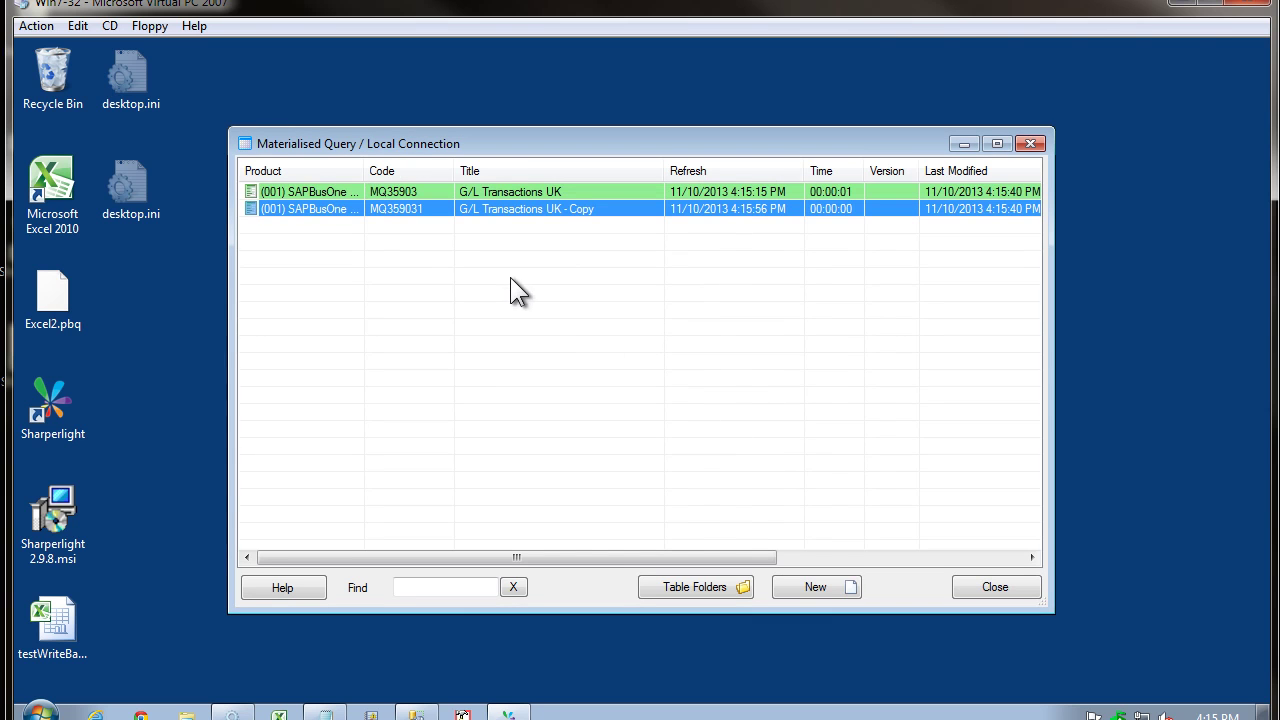
Step: Open the cloned materialised query and change its title to G/L Transactions AU
double_click(435, 208)
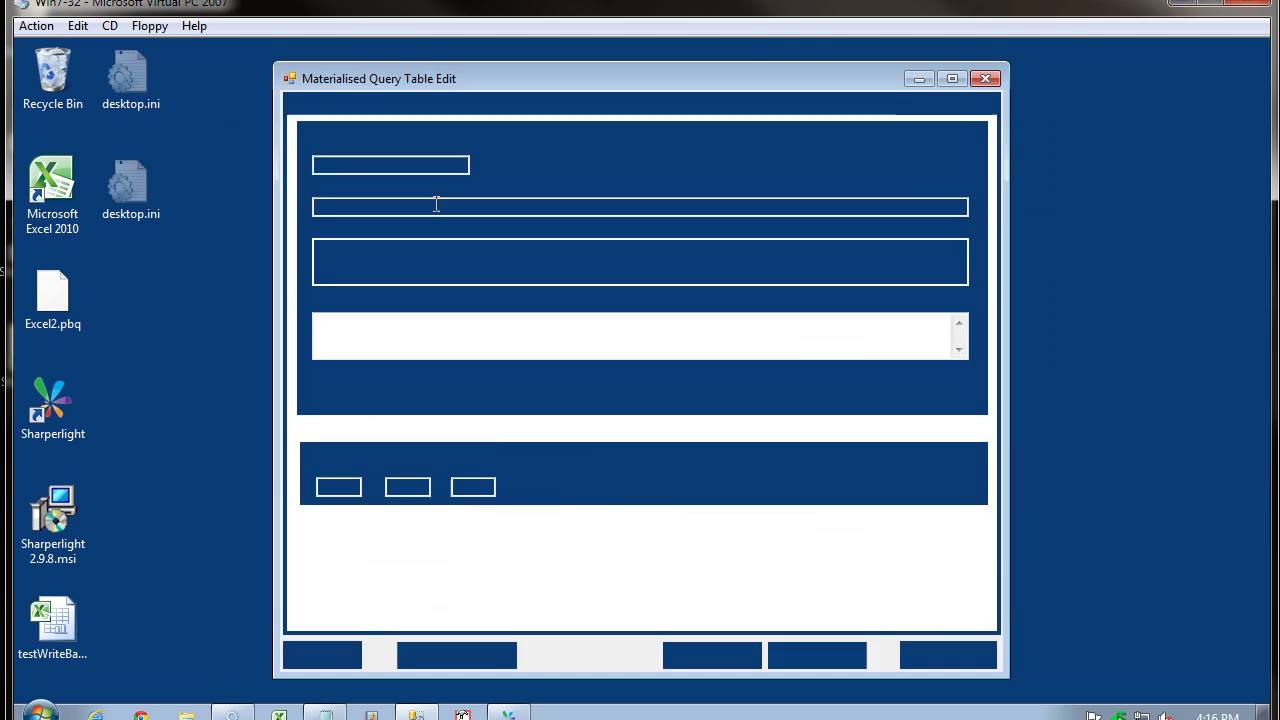
left_click_drag(402, 207, 469, 202)
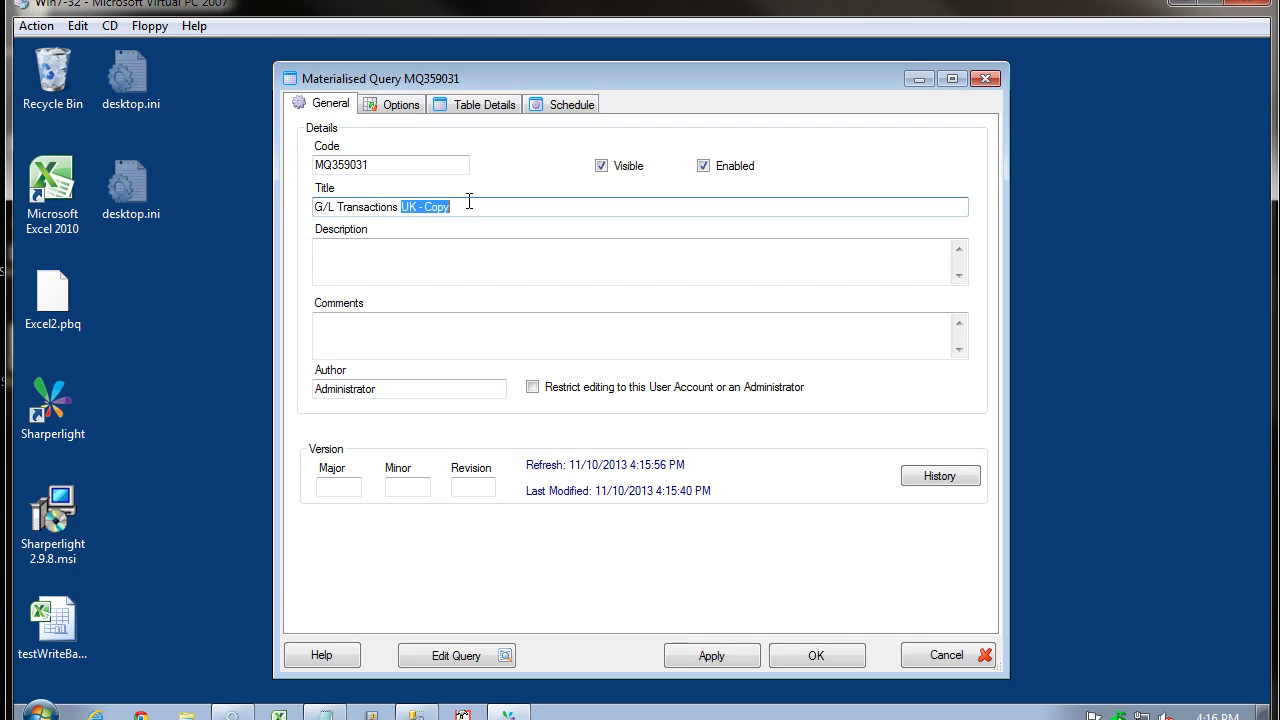
type("AU")
Step: Edit the clone's query and redirect its product to SAP Business One under AU Office (002)
left_click(478, 650)
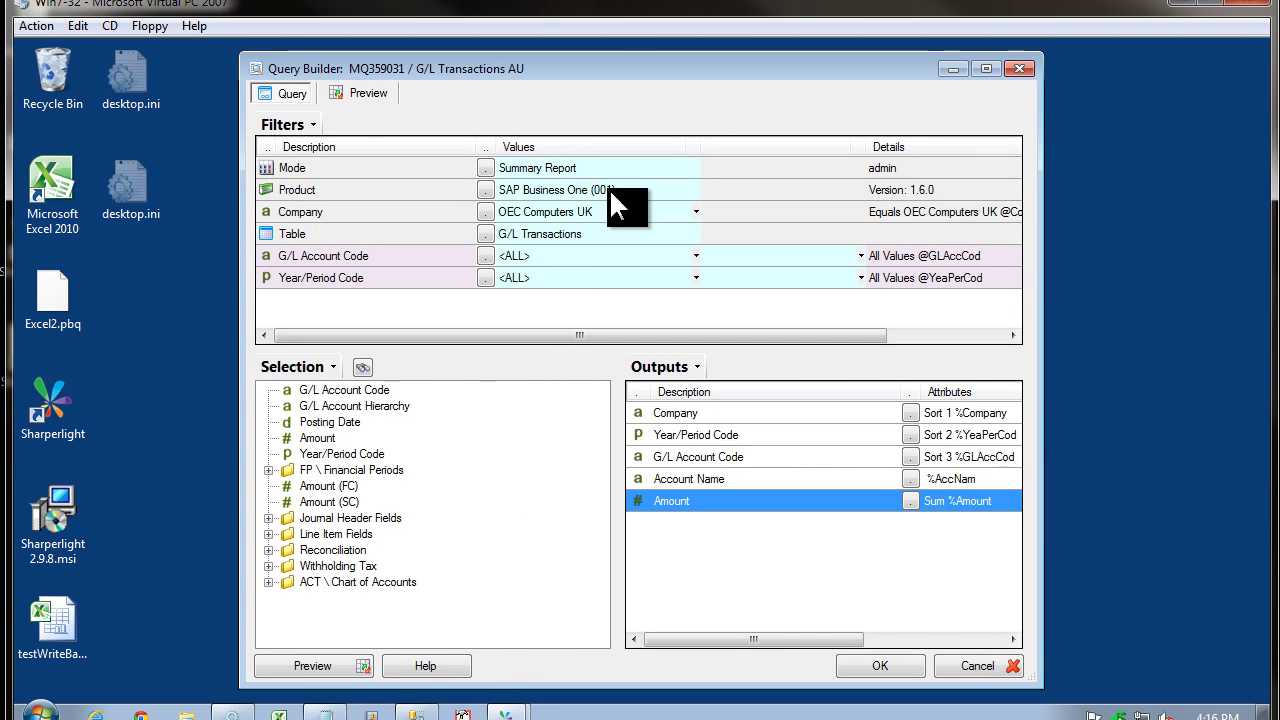
left_click(485, 189)
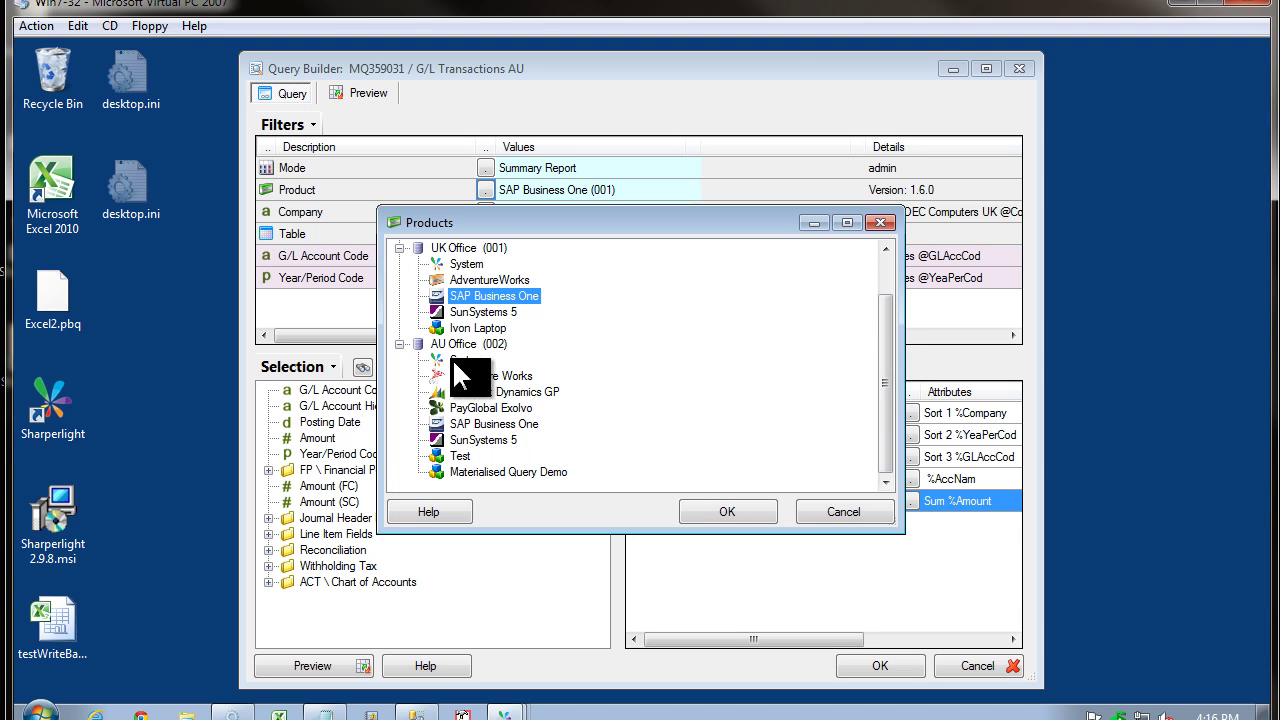
double_click(491, 421)
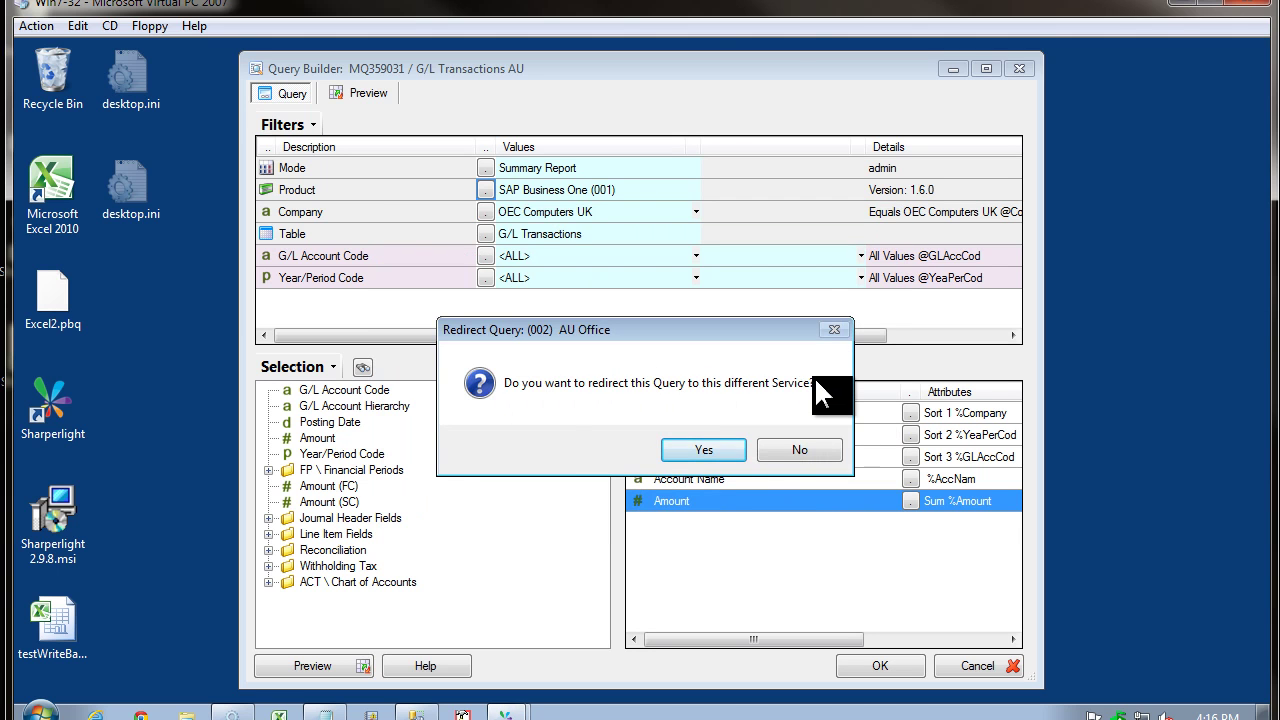
left_click(711, 449)
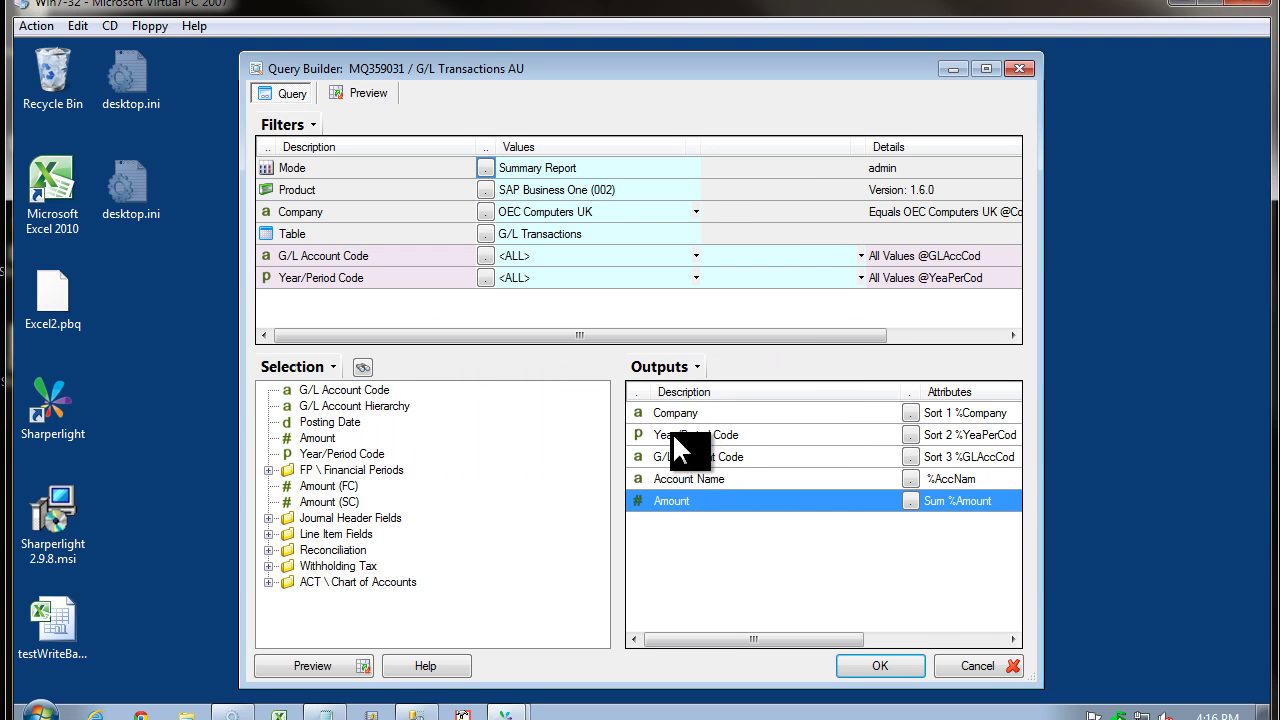
Step: Set the company filter to OEC Computers Australia and preview the query
left_click(486, 212)
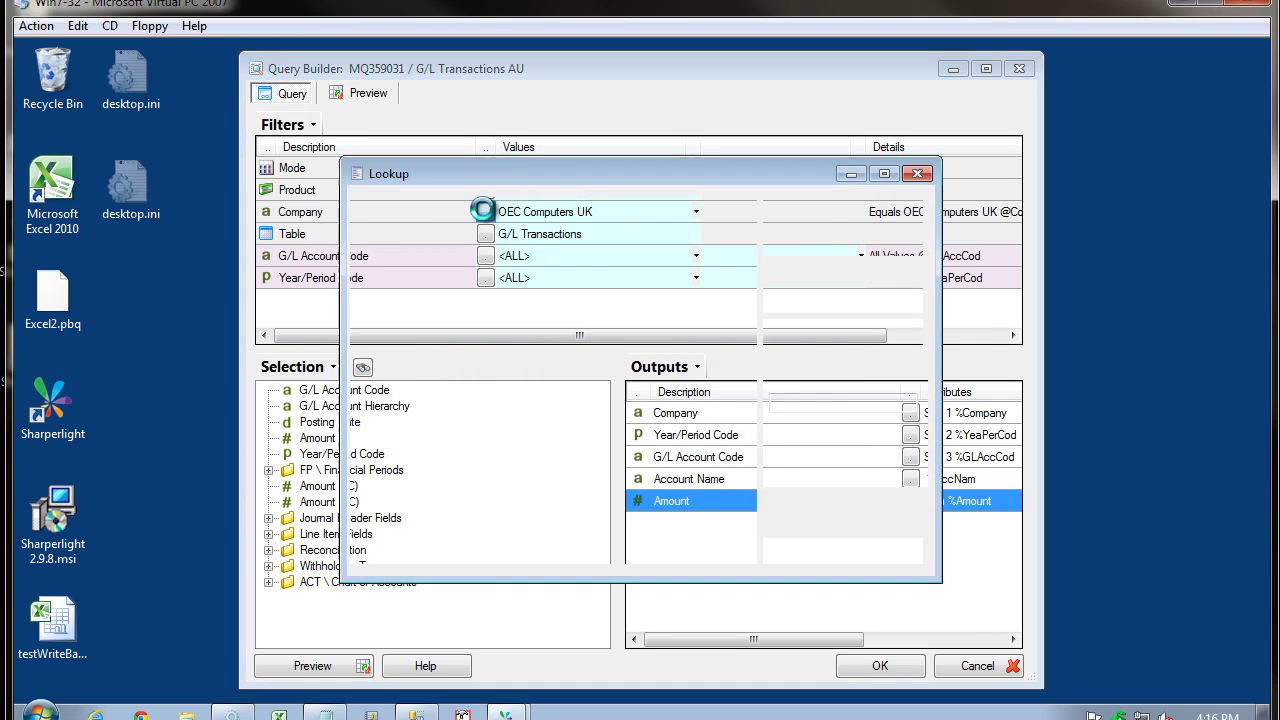
double_click(454, 230)
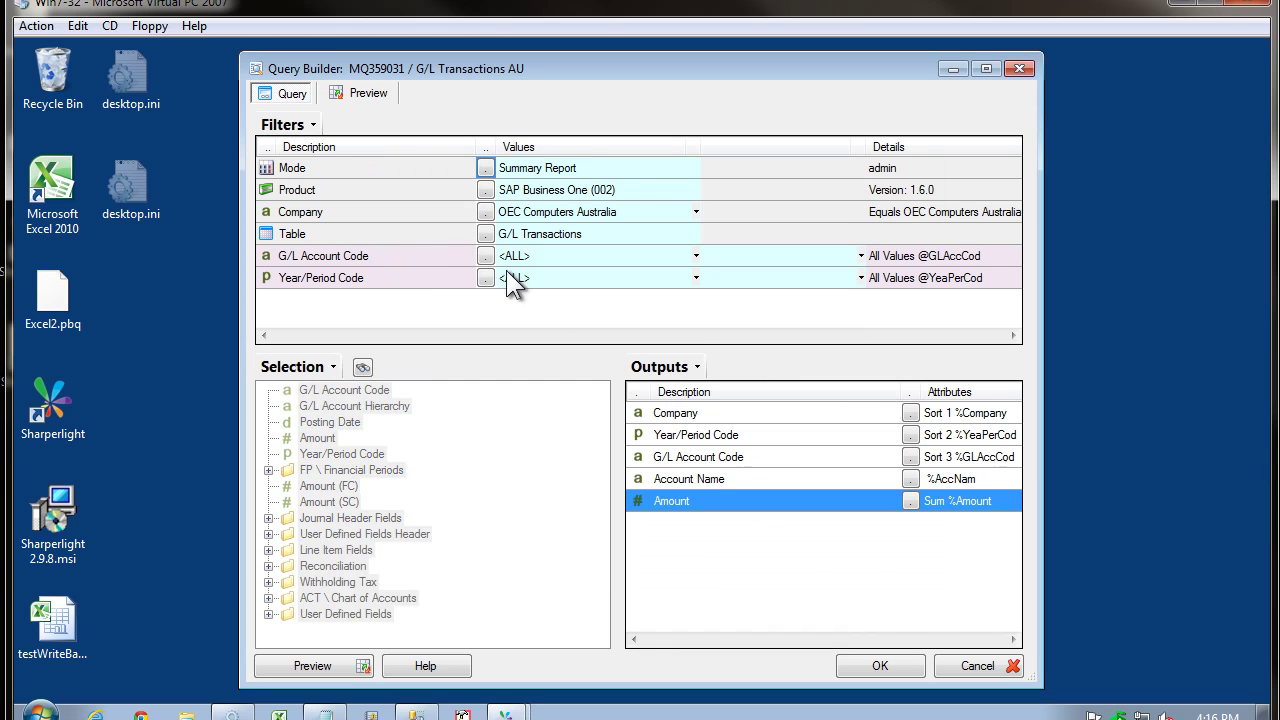
left_click(362, 95)
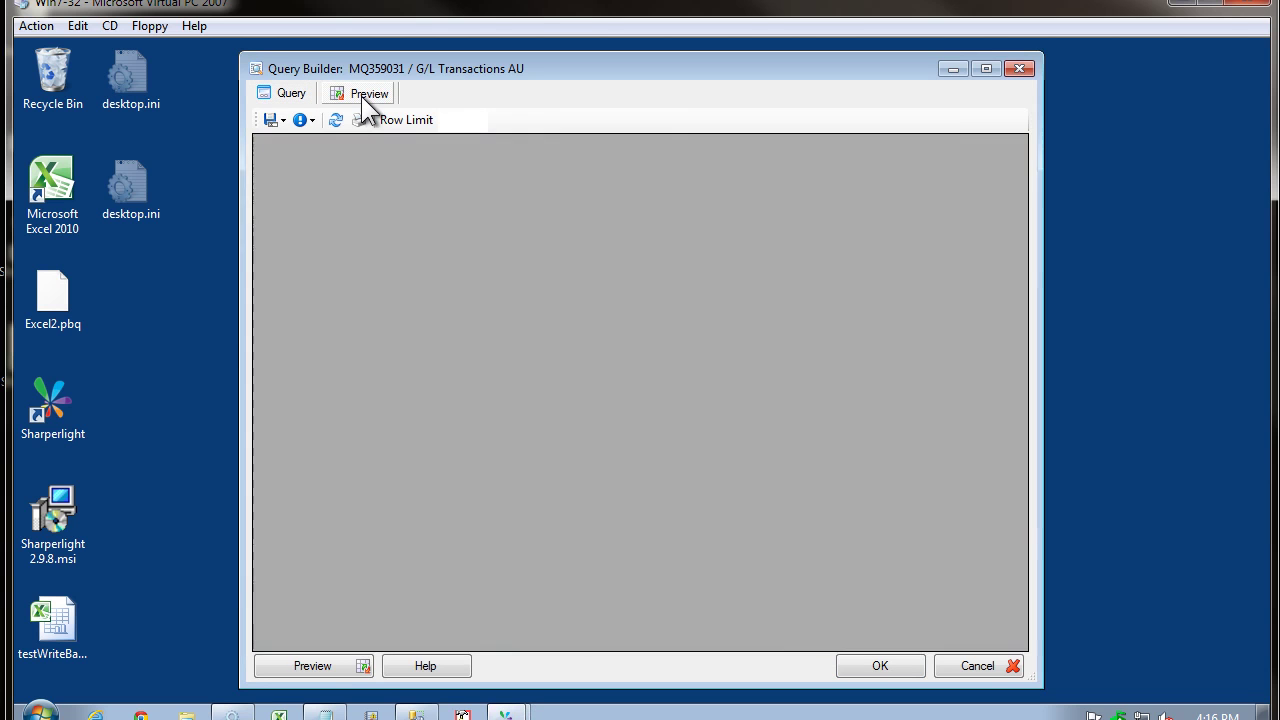
left_click(567, 222)
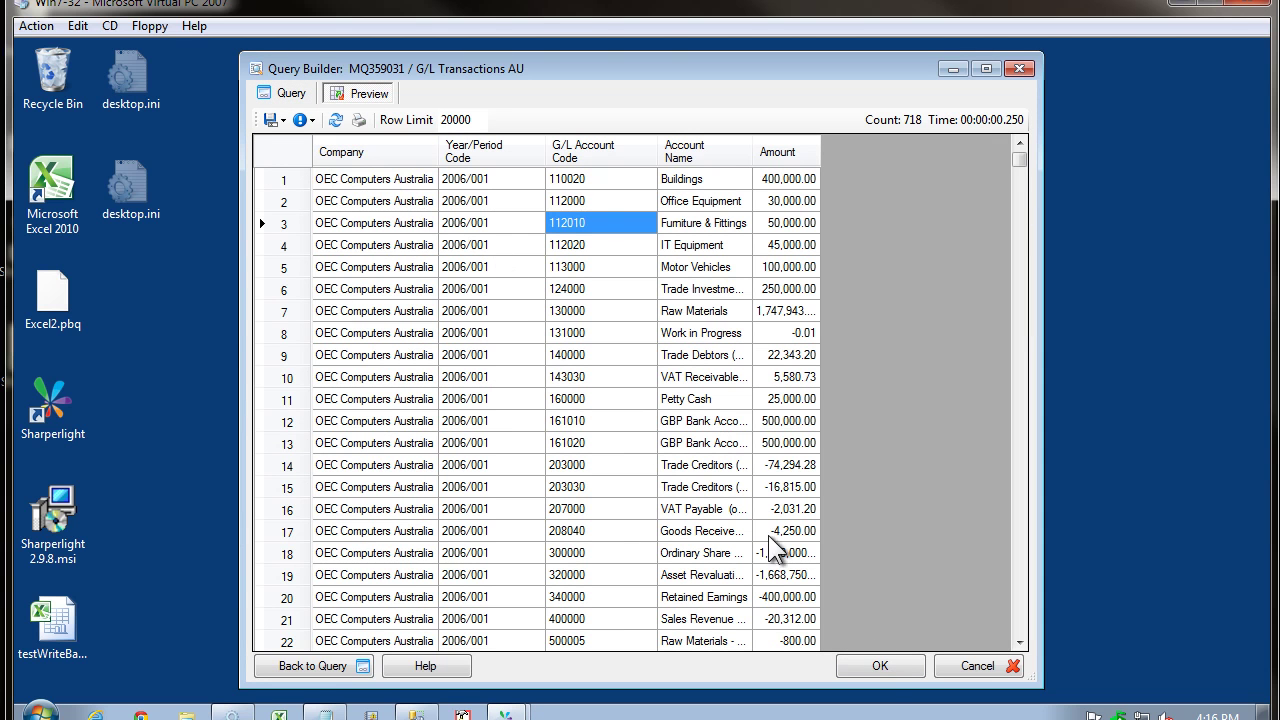
Step: Accept the redirected query and save the G/L Transactions AU materialised query
left_click(880, 666)
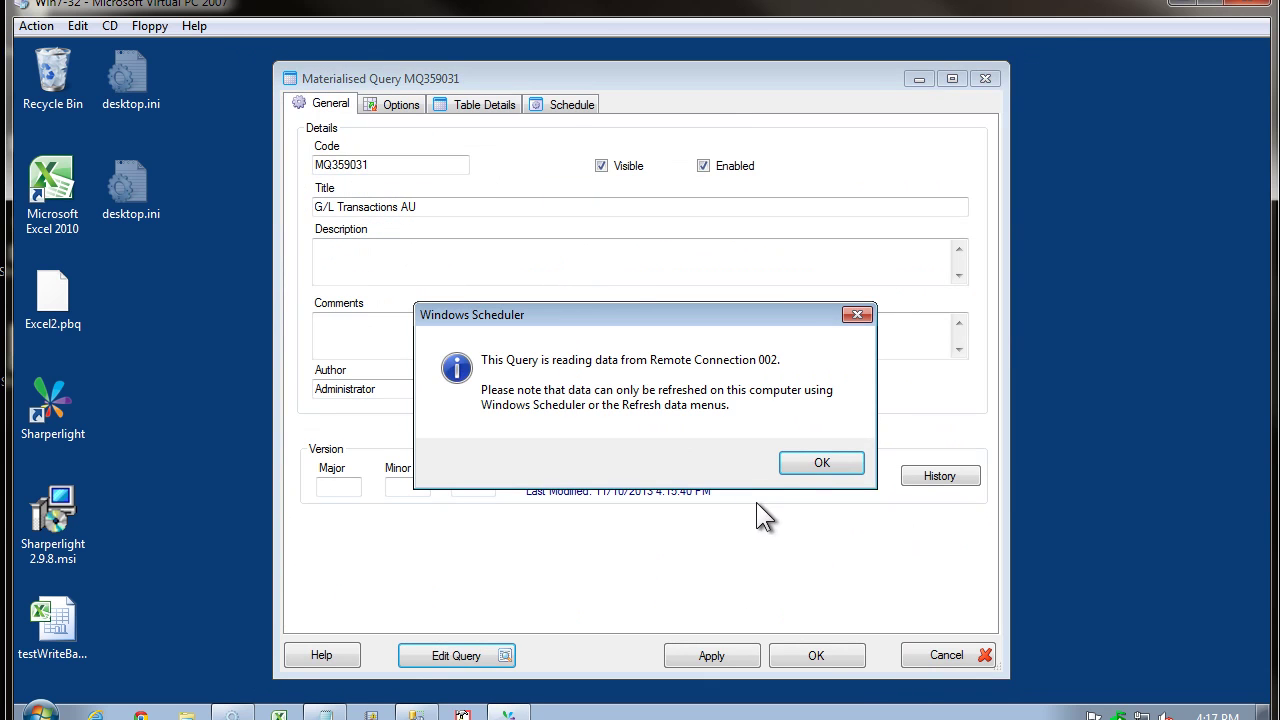
left_click(818, 464)
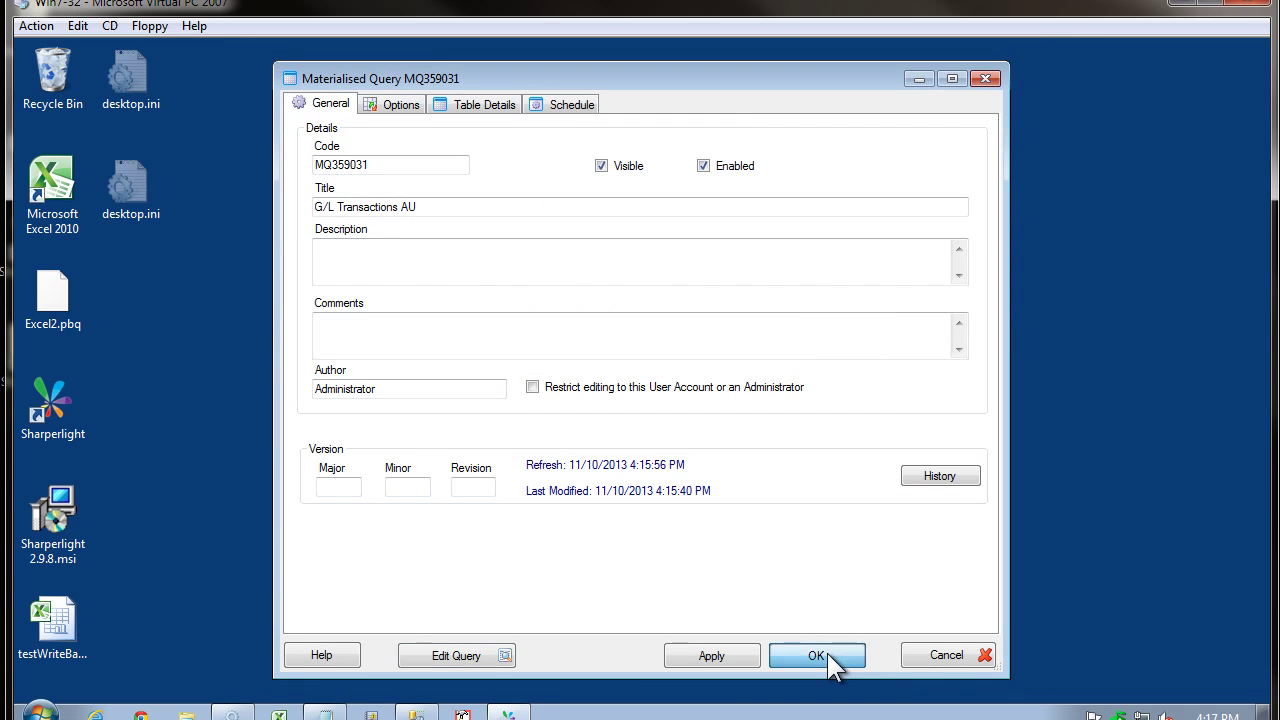
left_click(826, 653)
left_click(607, 447)
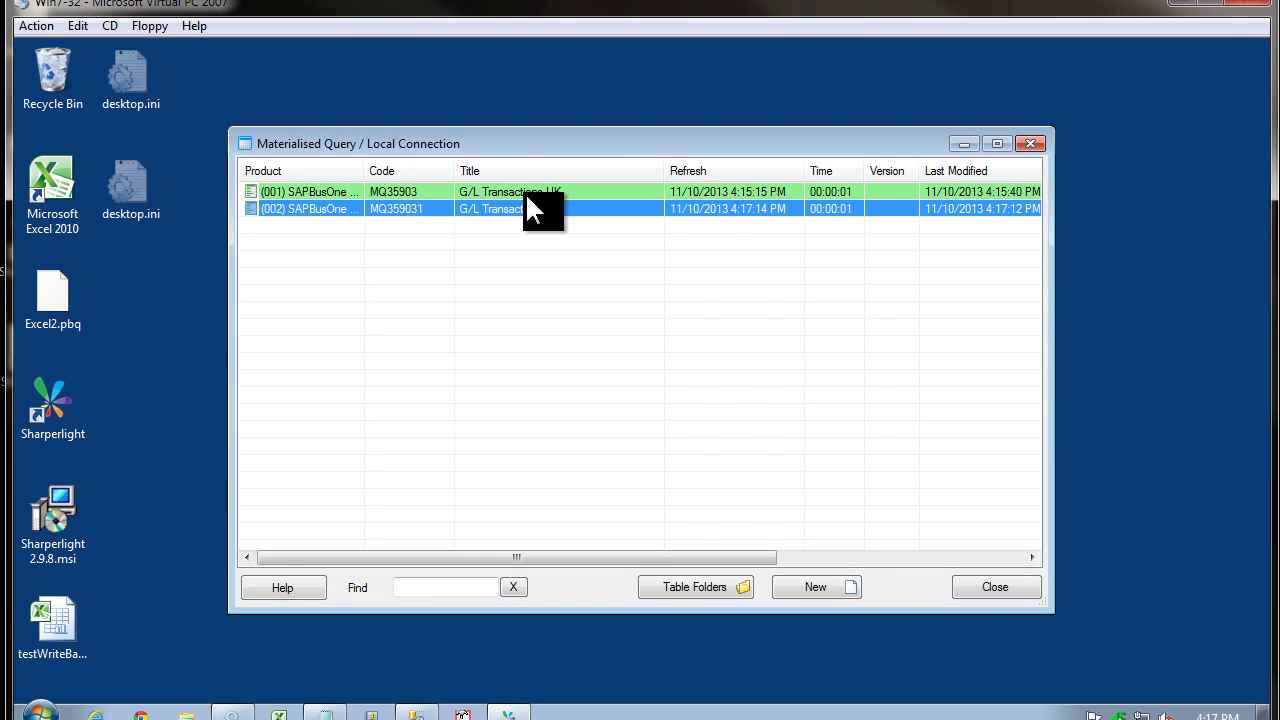
left_click(519, 187)
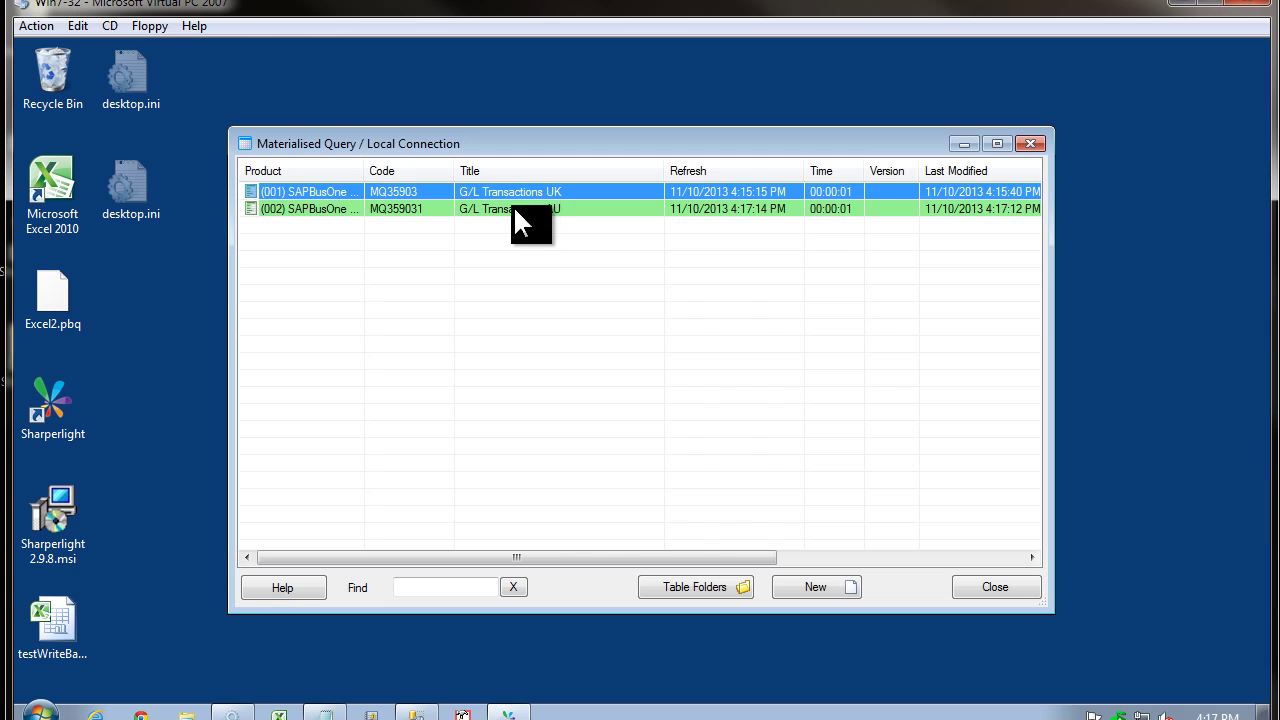
left_click(513, 205)
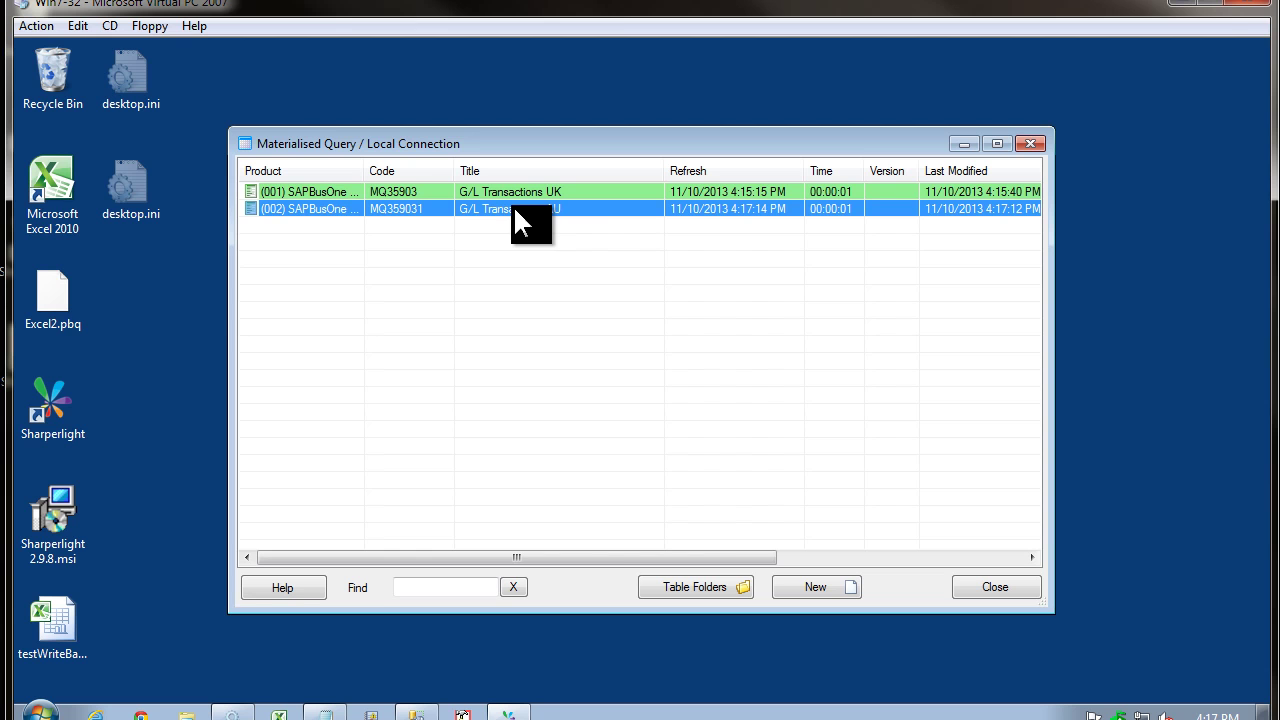
Step: Start a new materialised query with the local MQ Consolidation Database as product and G/L Transactions UK as table
left_click(805, 587)
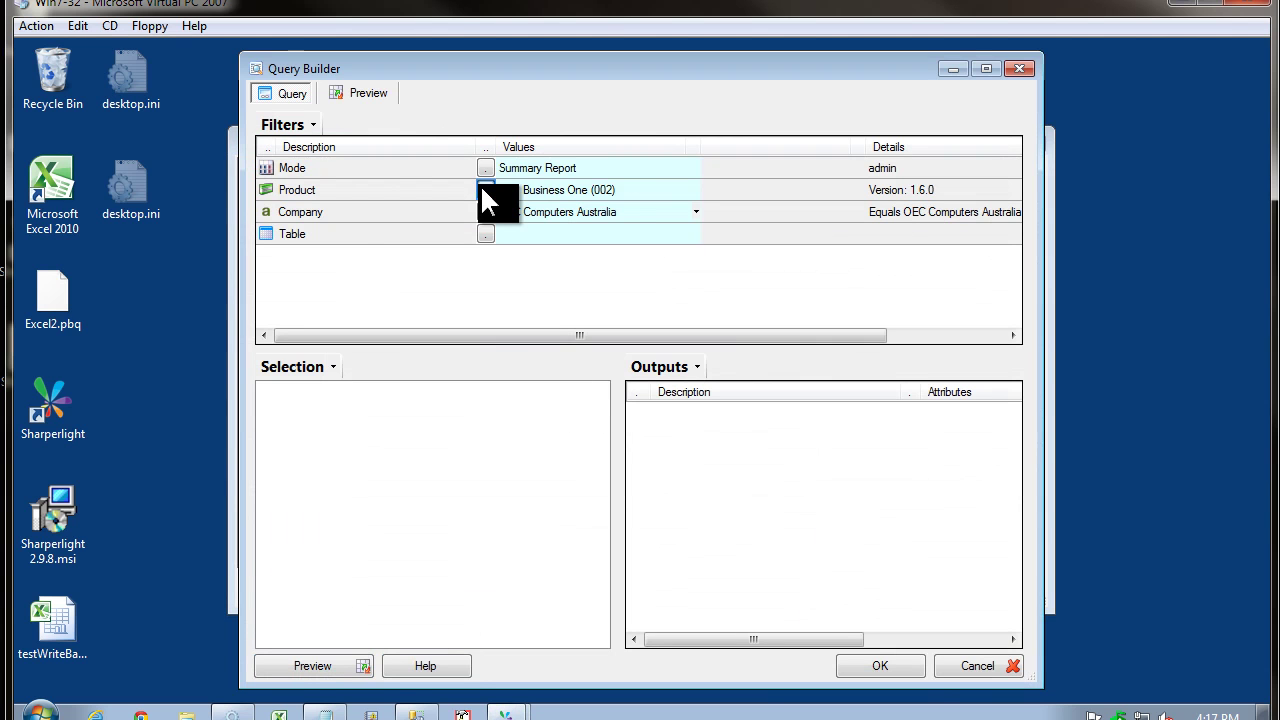
left_click(484, 190)
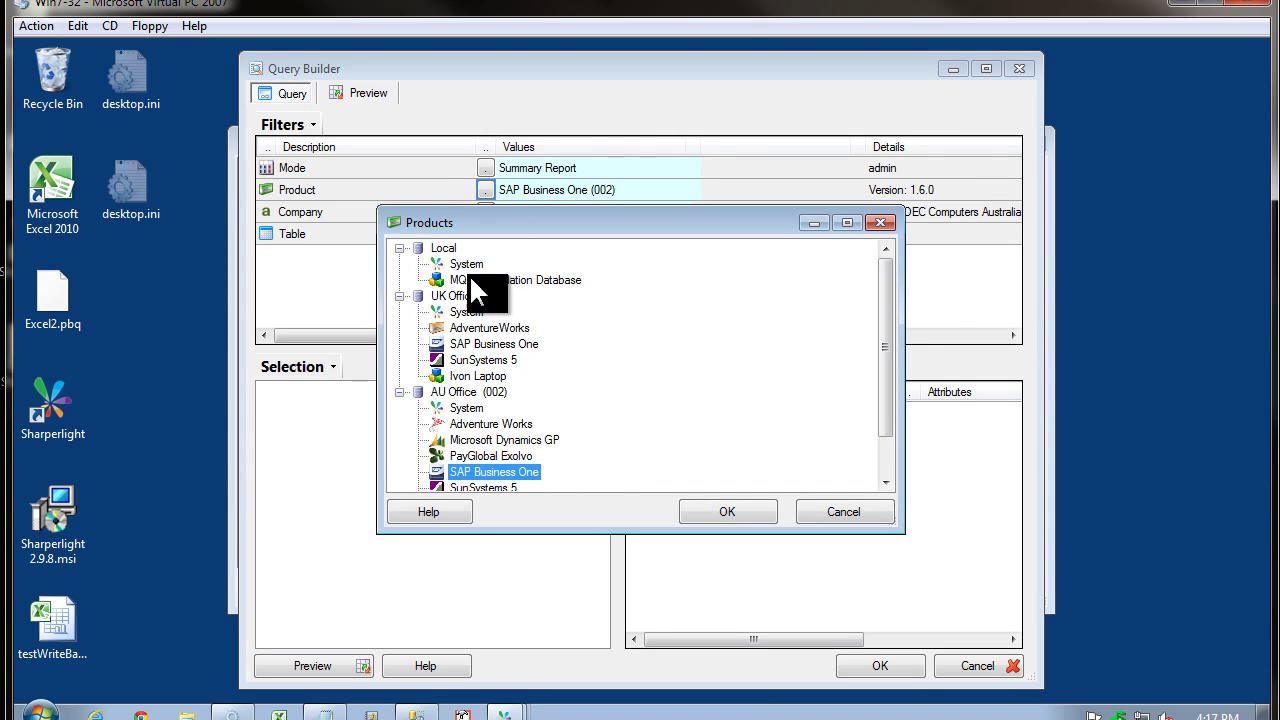
double_click(476, 281)
left_click(481, 209)
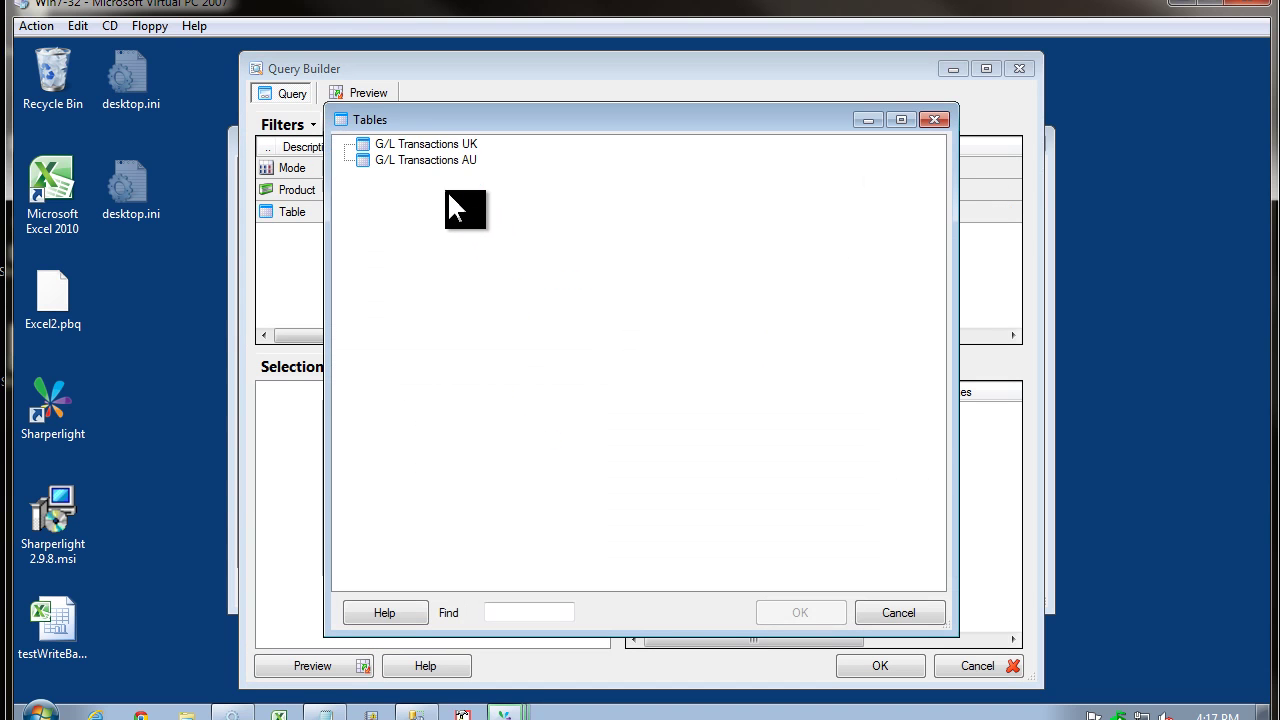
double_click(418, 147)
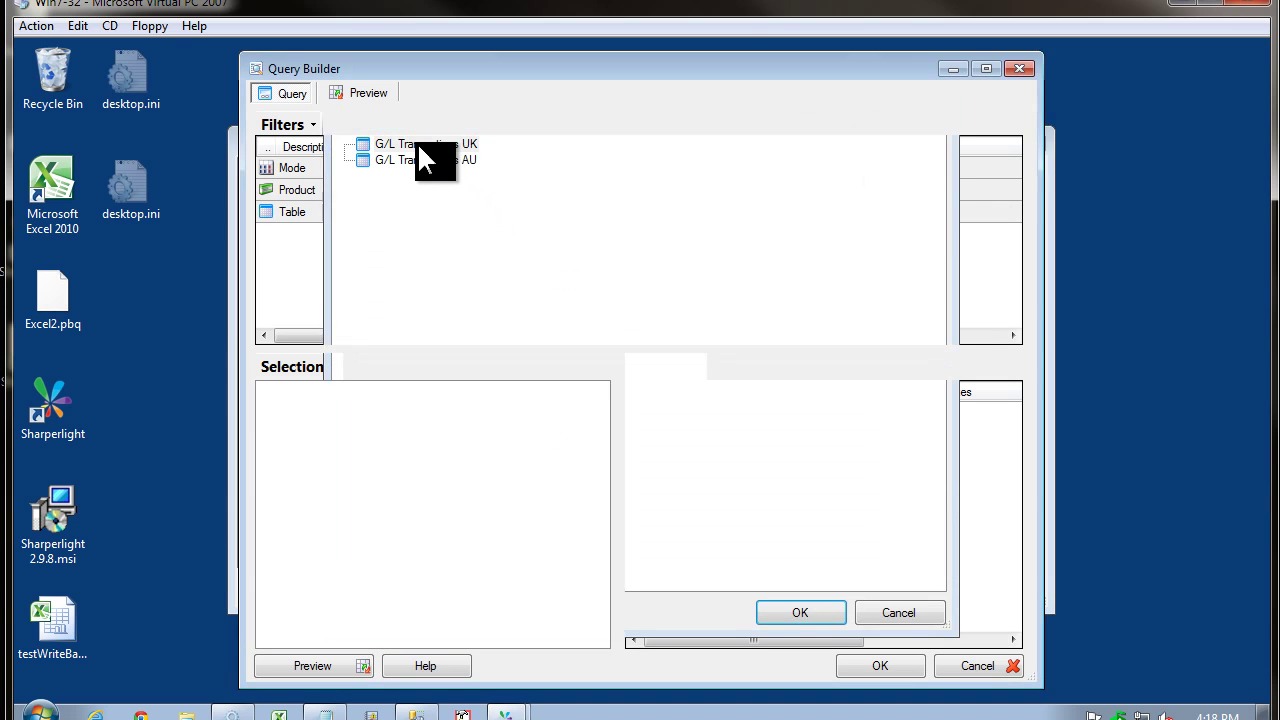
Step: Output all the main table fields: Company, Year/Period Code, G/L Account Code, Account Name and Amount
left_click(317, 386)
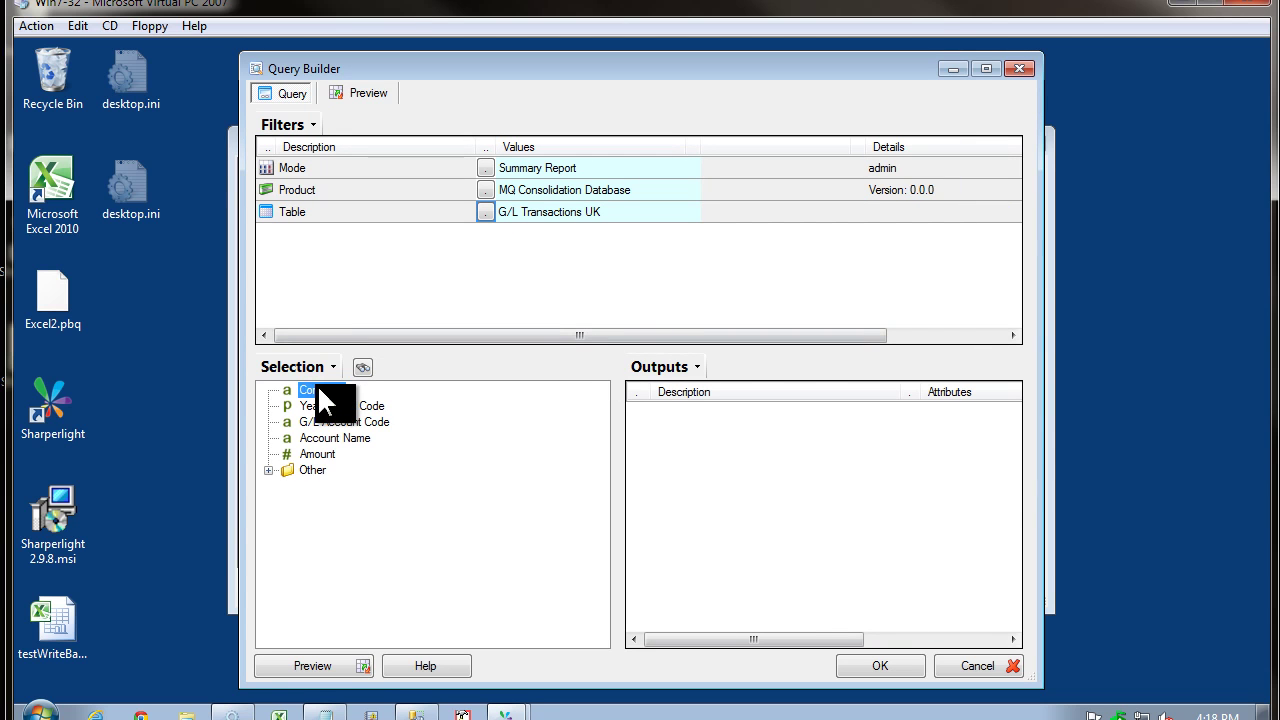
right_click(317, 386)
left_click(383, 441)
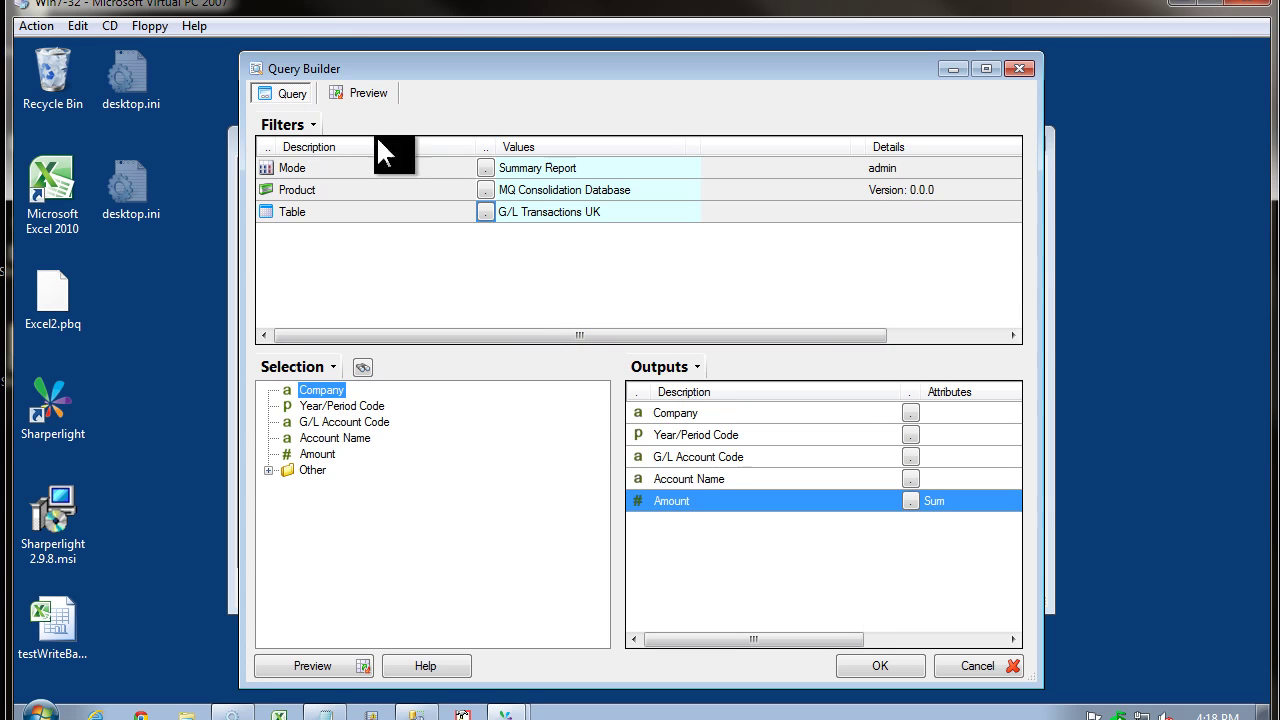
Step: Preview the G/L Transactions UK data, look through its rows and return to the query design
left_click(362, 94)
left_click(456, 248)
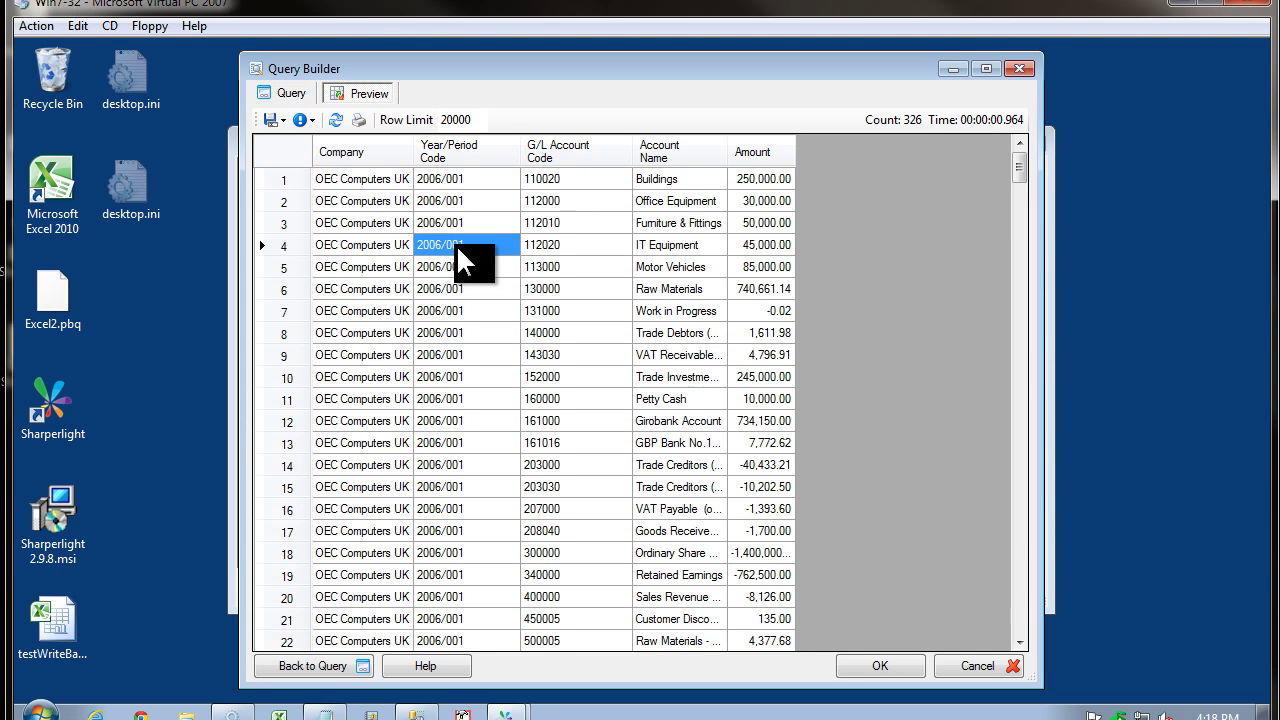
scroll(456, 244, "down", 17)
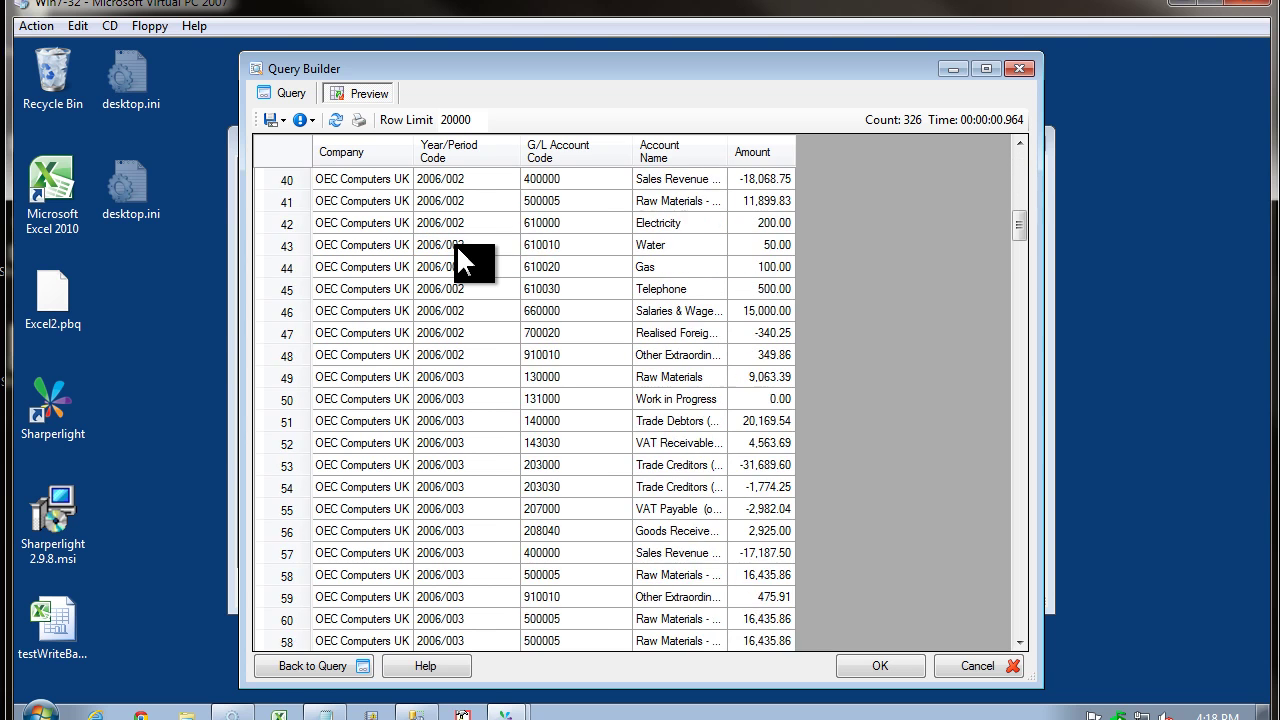
scroll(456, 244, "down", 20)
key("ctrl+Tab")
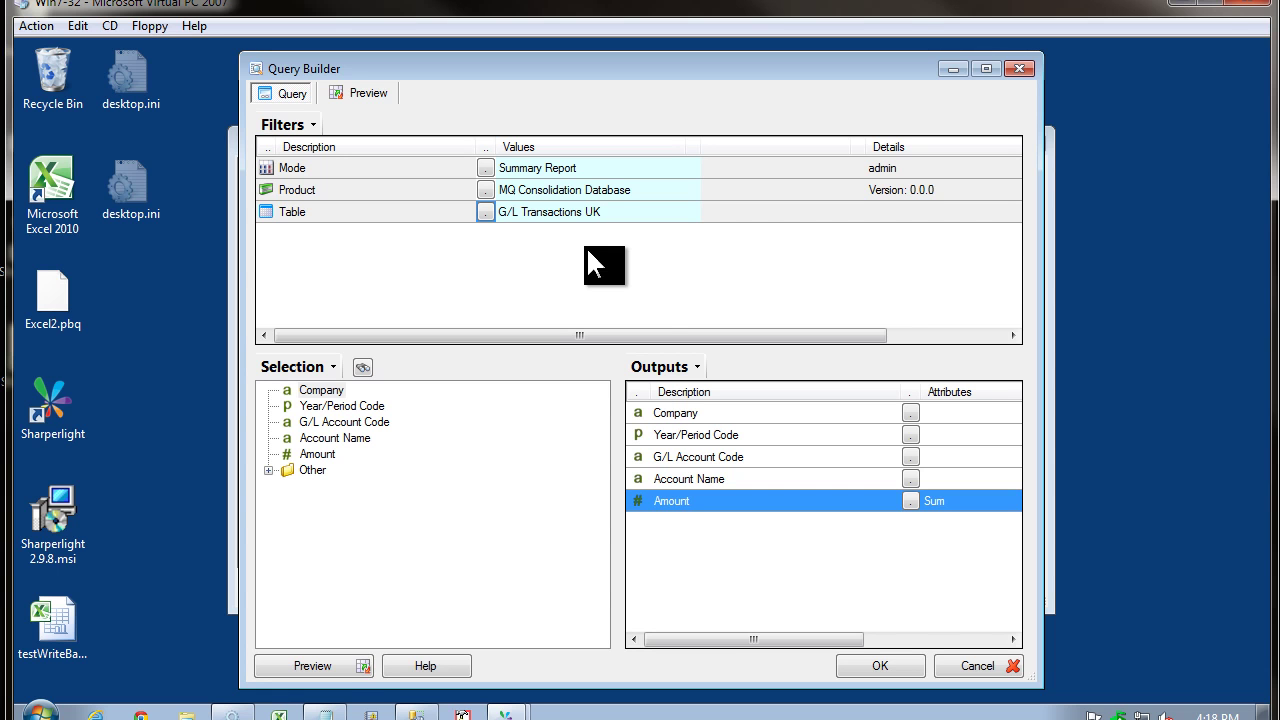
Step: Add a query union to the G/L Transactions UK parent query and describe it as AU
left_click(731, 440)
right_click(729, 439)
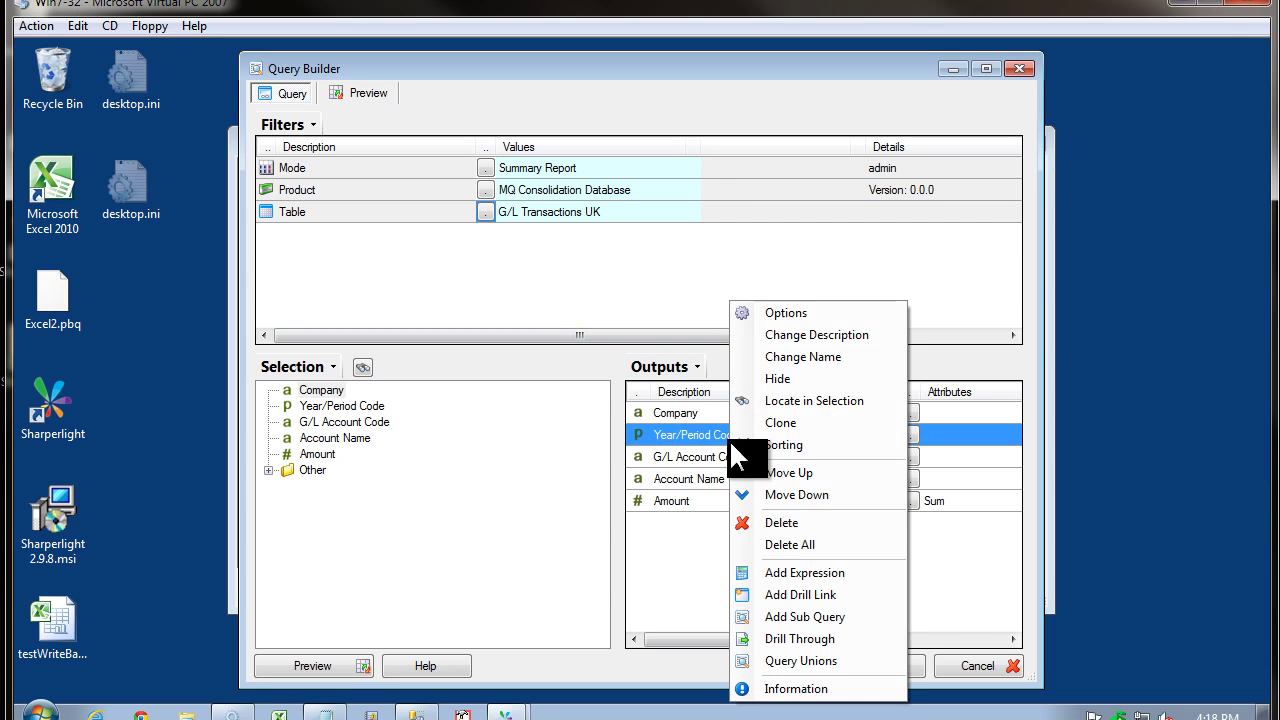
left_click(805, 661)
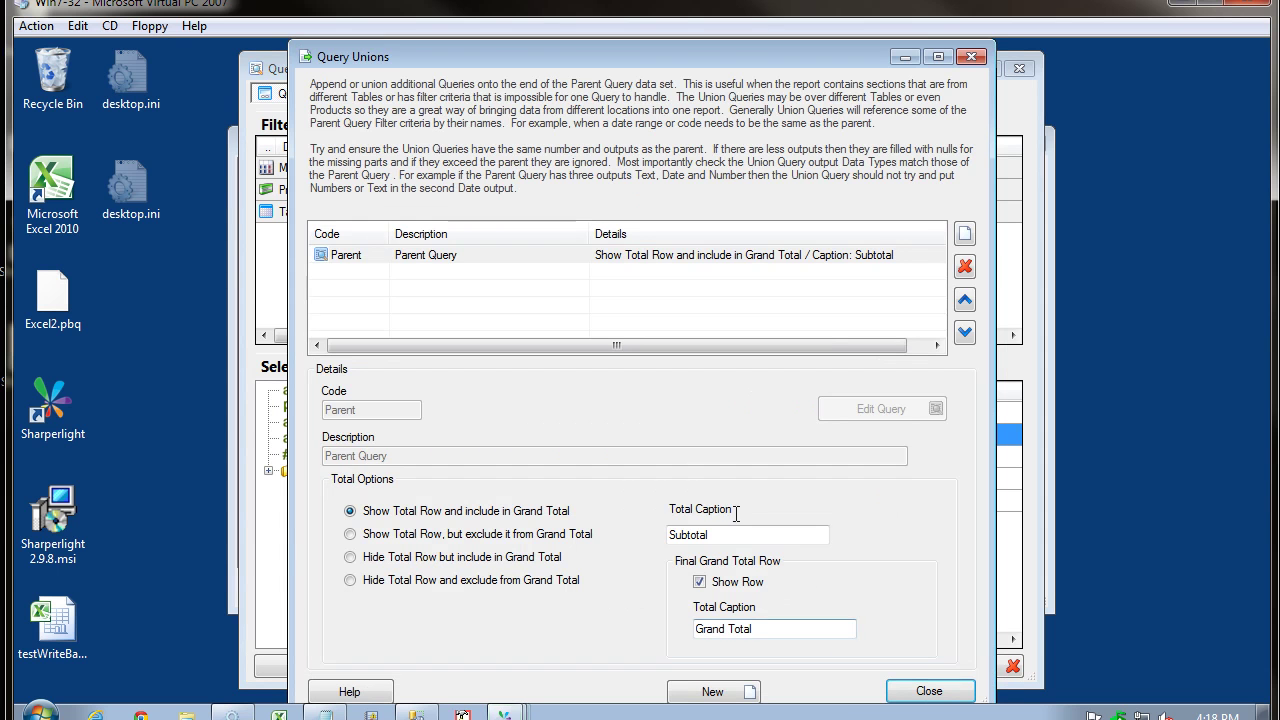
left_click(964, 231)
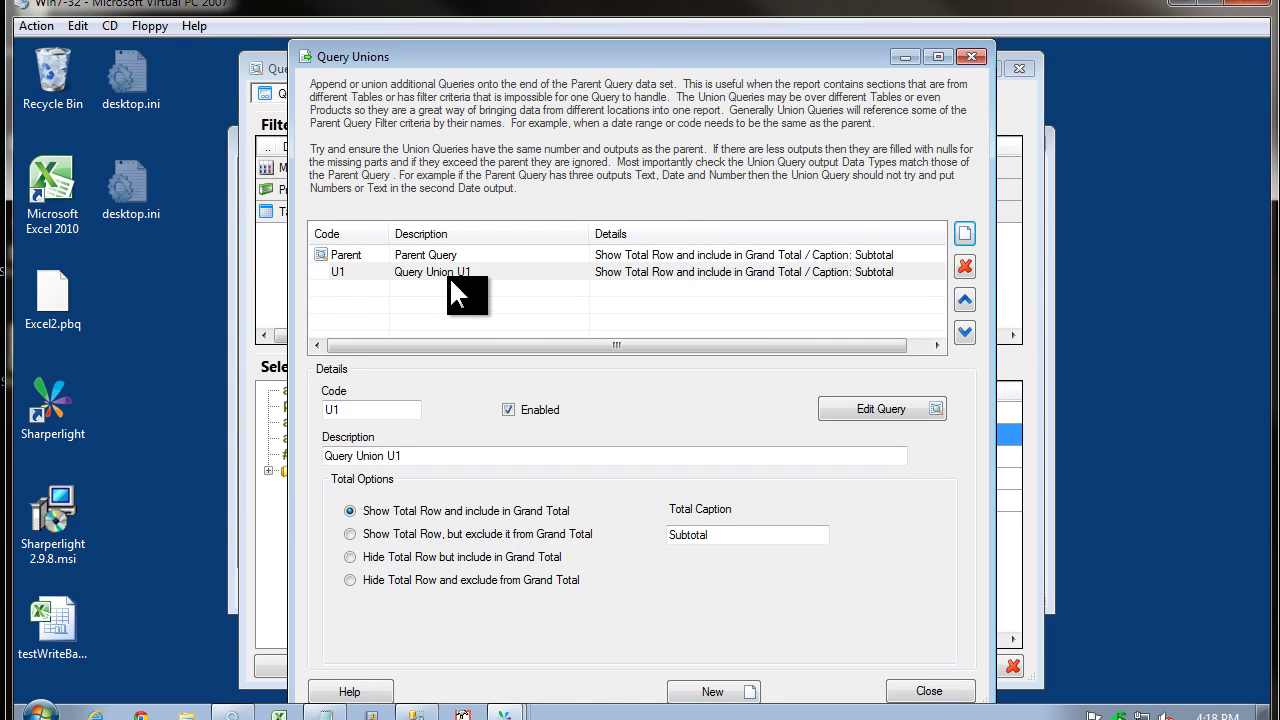
left_click_drag(414, 457, 290, 452)
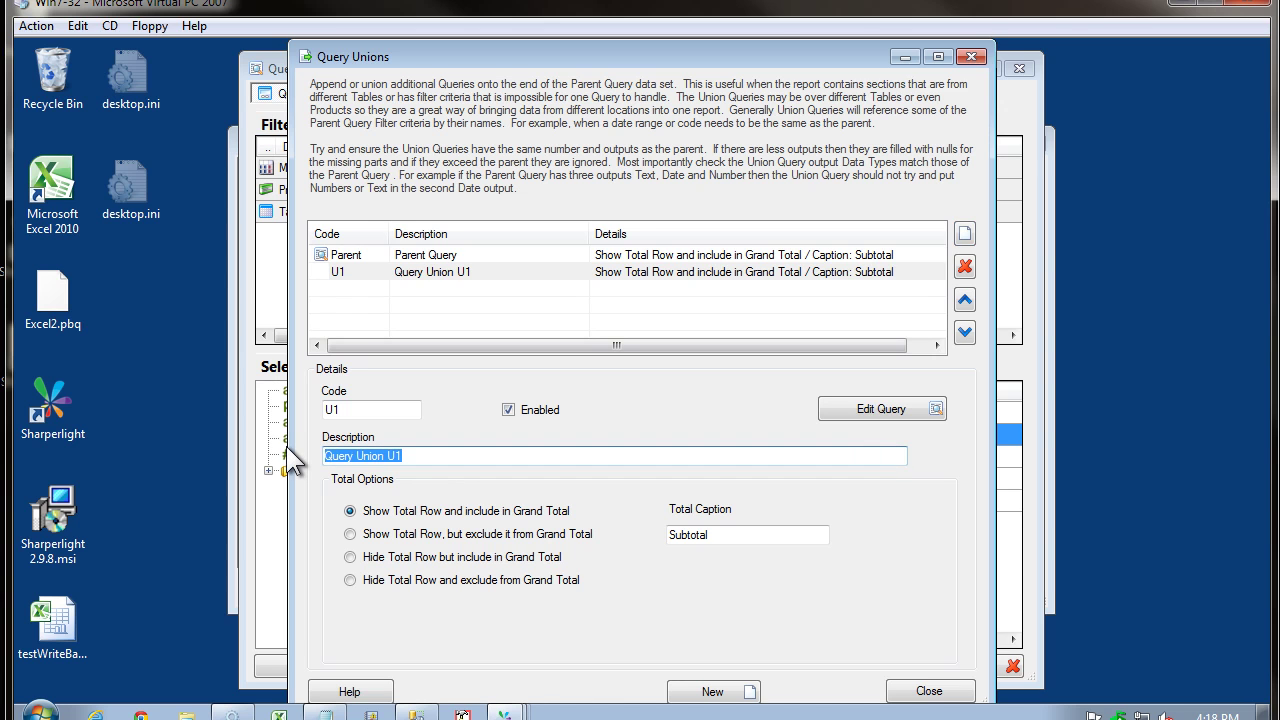
type("AU")
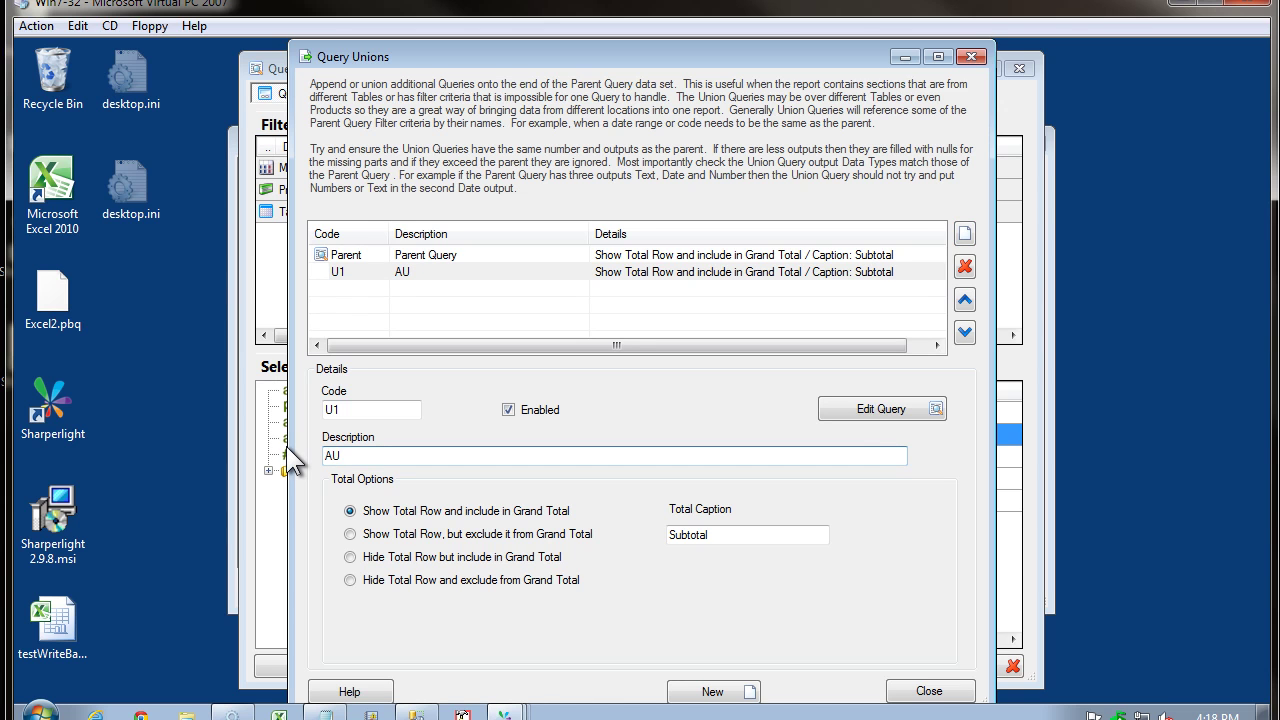
Step: Edit the AU union query to use the G/L Transactions AU table and output all its main fields, Company through Amount
left_click(844, 404)
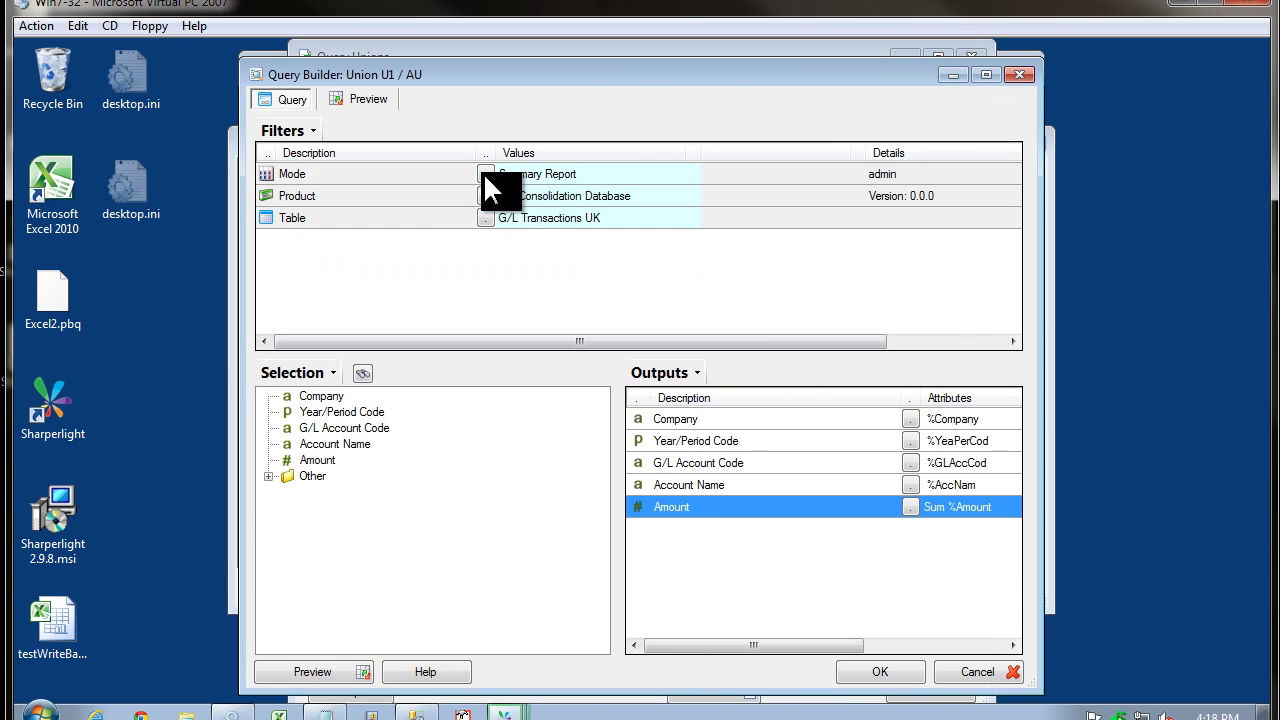
left_click(486, 216)
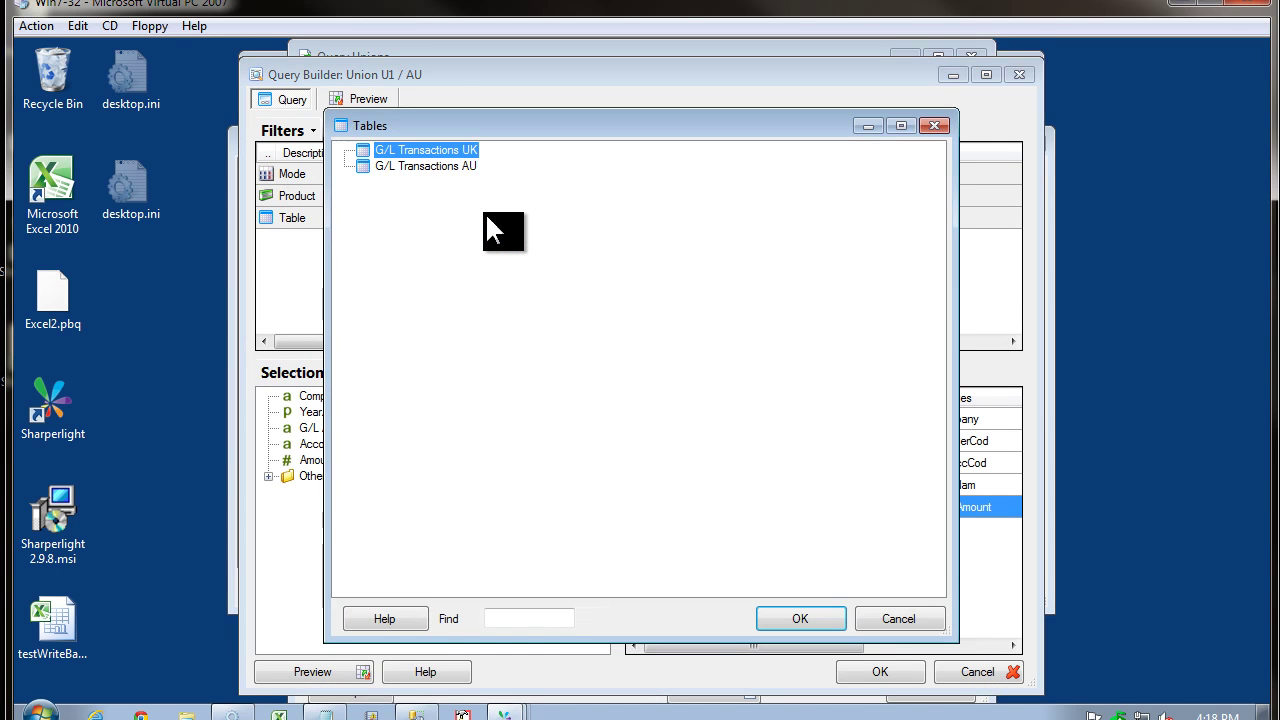
left_click(446, 166)
double_click(445, 164)
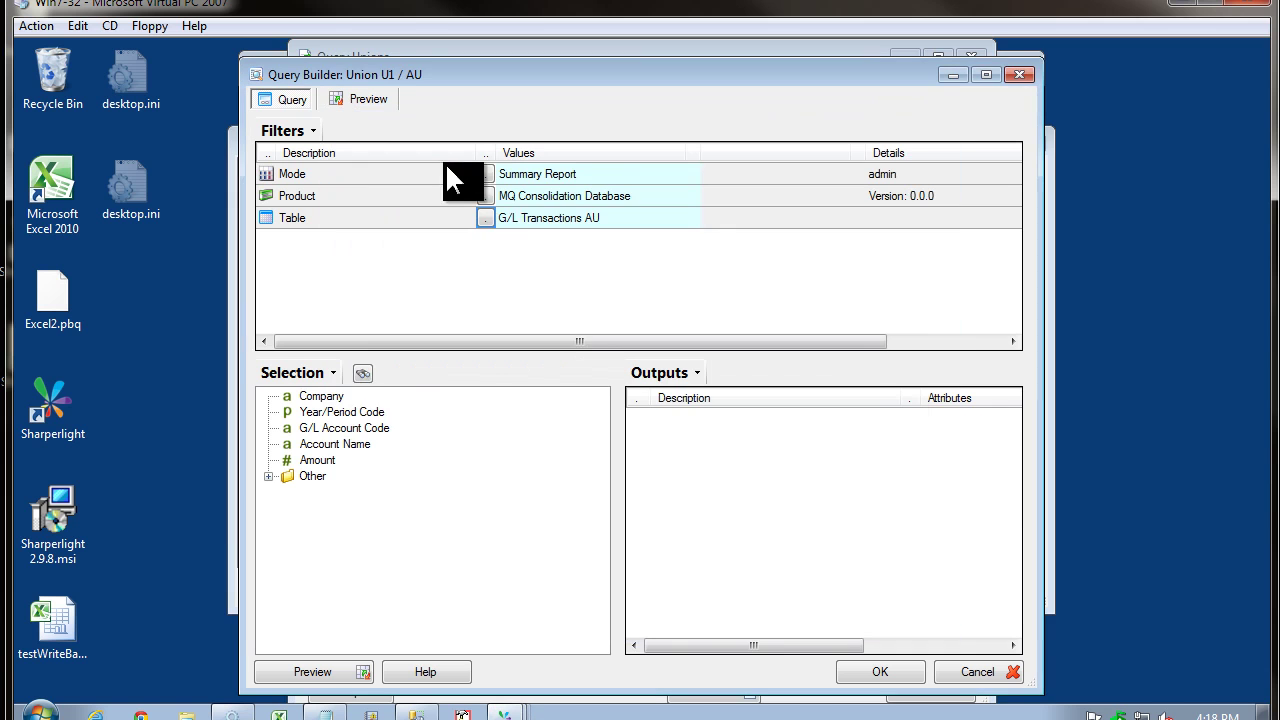
right_click(329, 396)
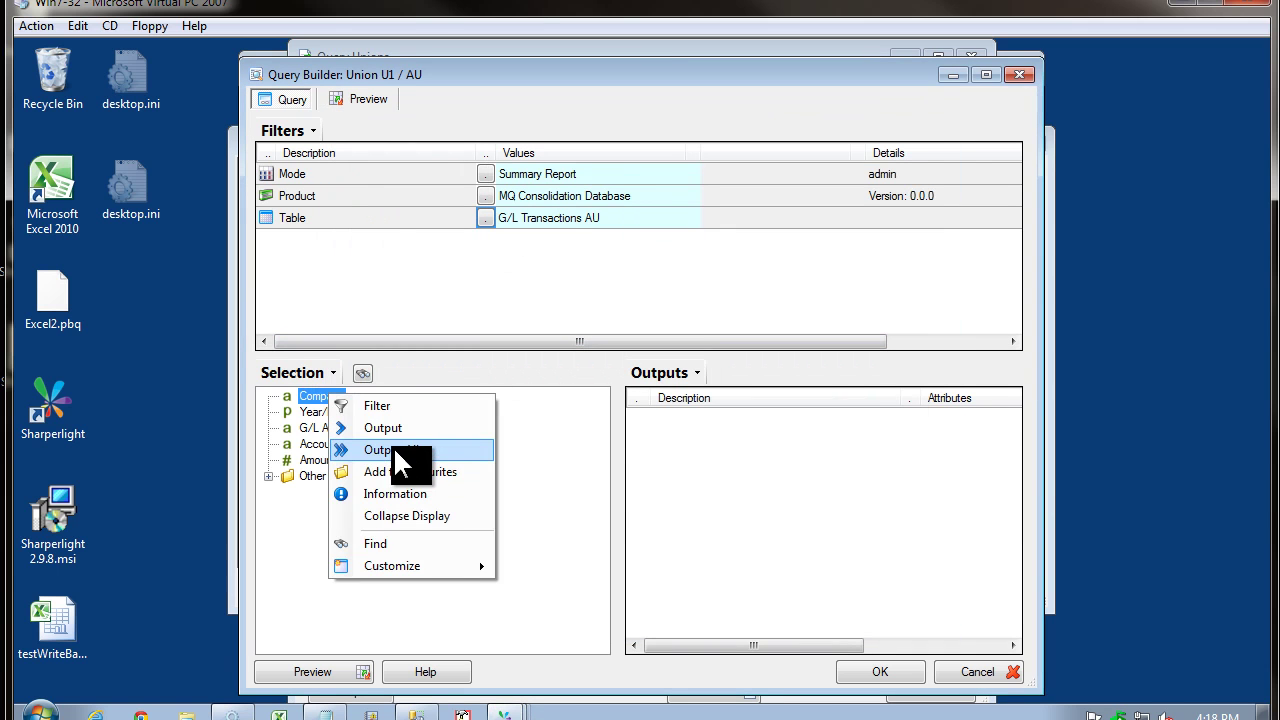
left_click(393, 448)
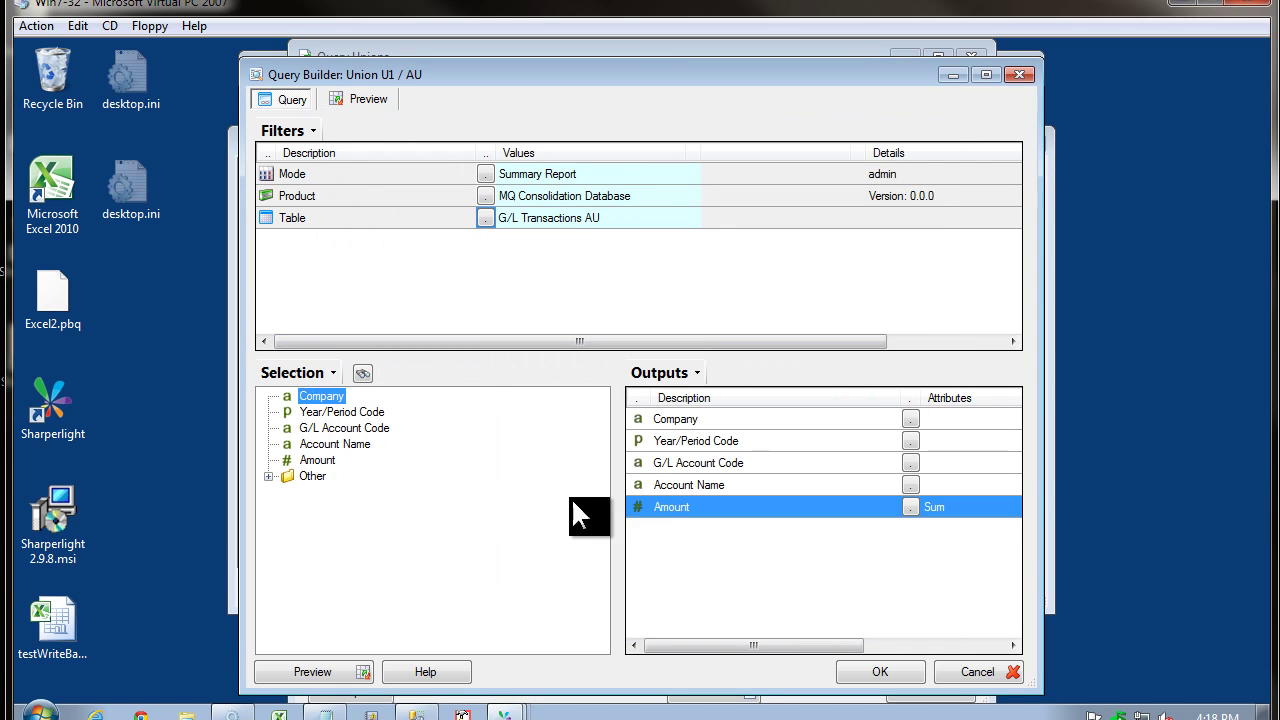
Step: Accept the AU union query and set its total option to hide the total row and exclude it from the grand total
left_click(886, 675)
left_click(720, 493)
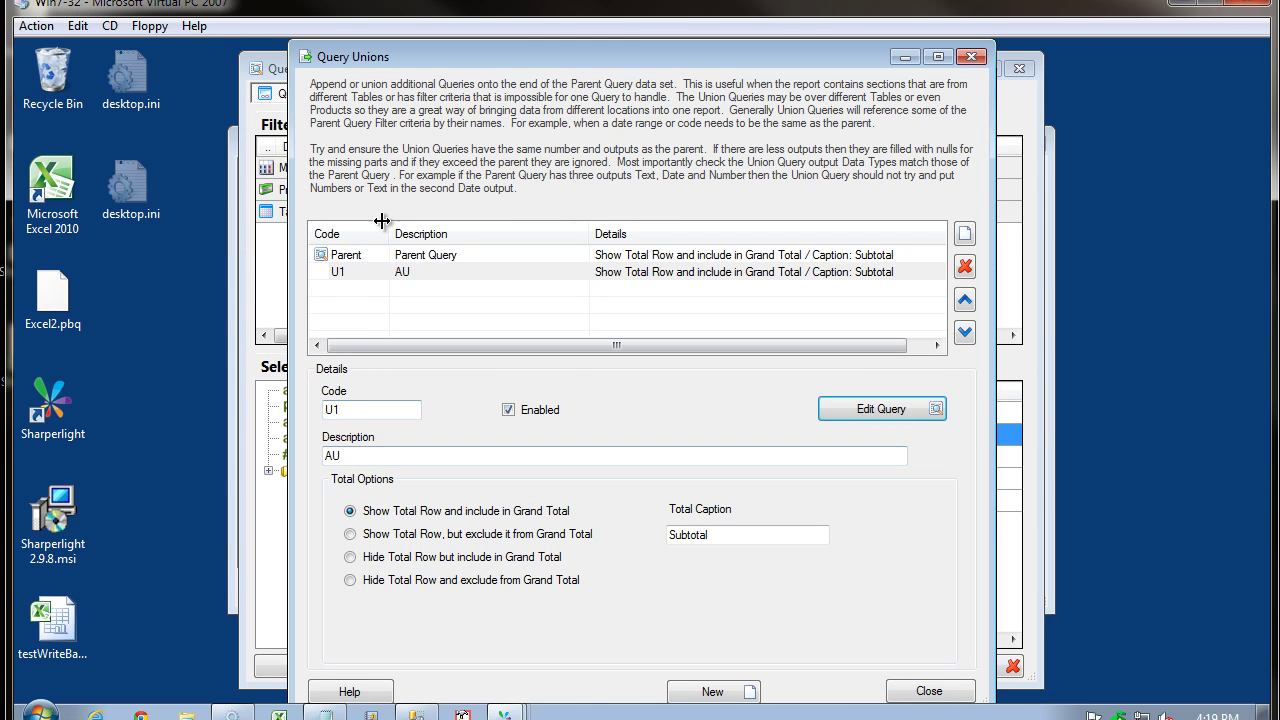
left_click(350, 580)
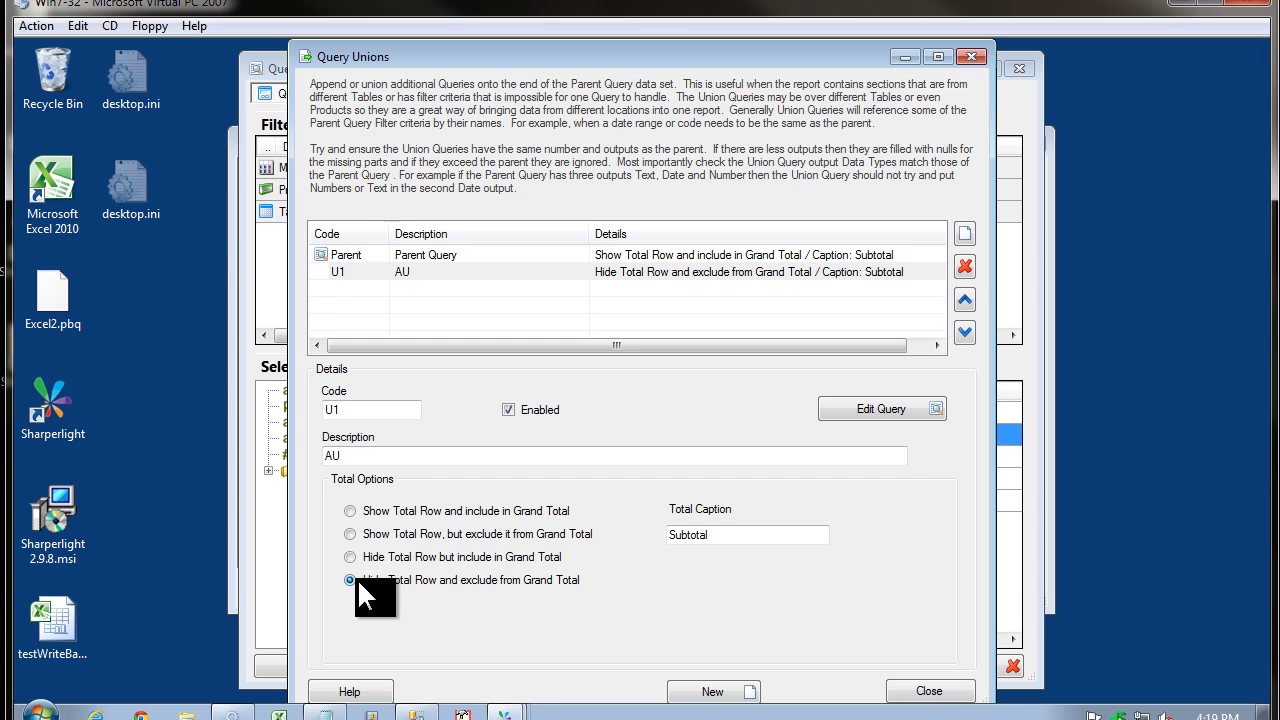
left_click(918, 692)
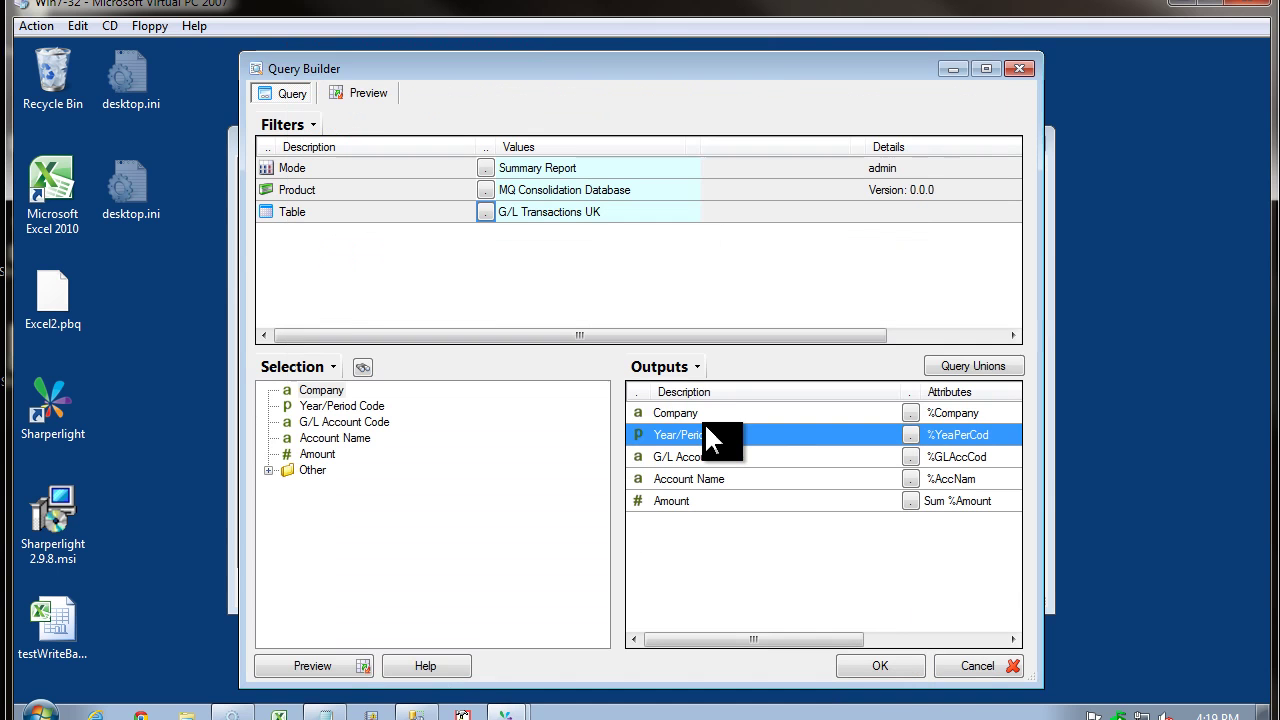
Step: Sort the query outputs ascending by Company, Year/Period Code and G/L Account Code
left_click(702, 415)
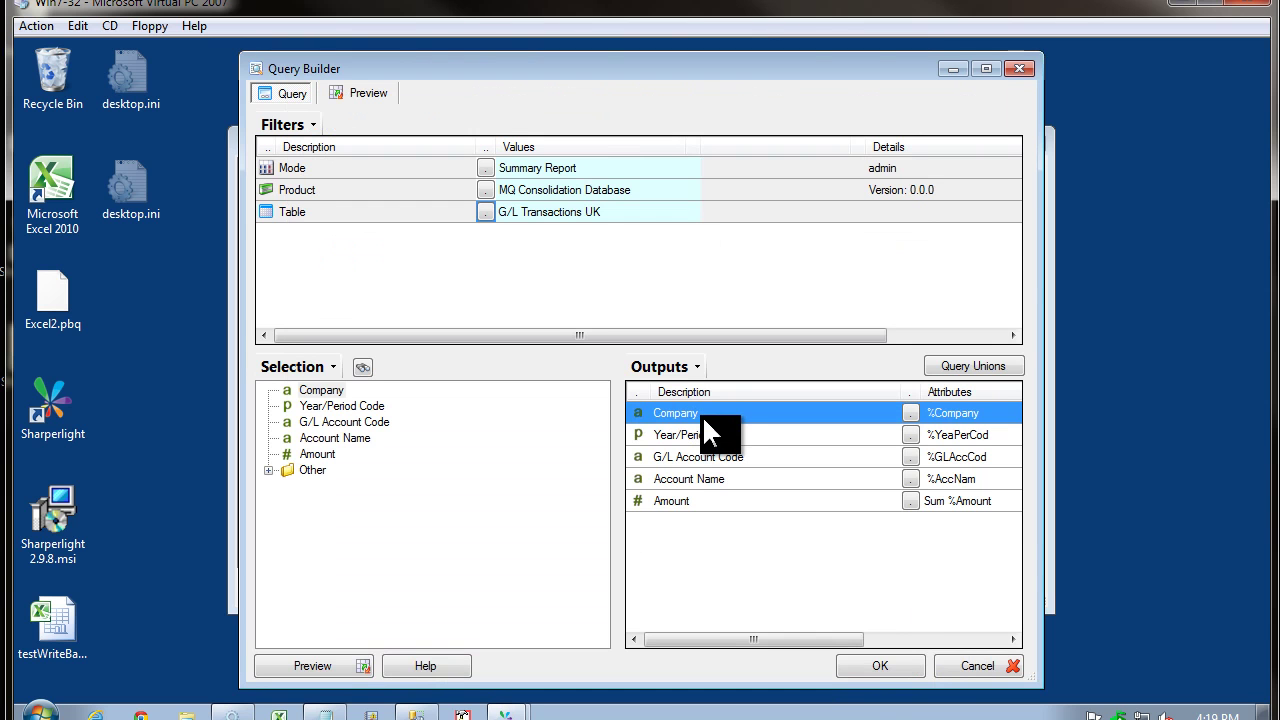
right_click(702, 415)
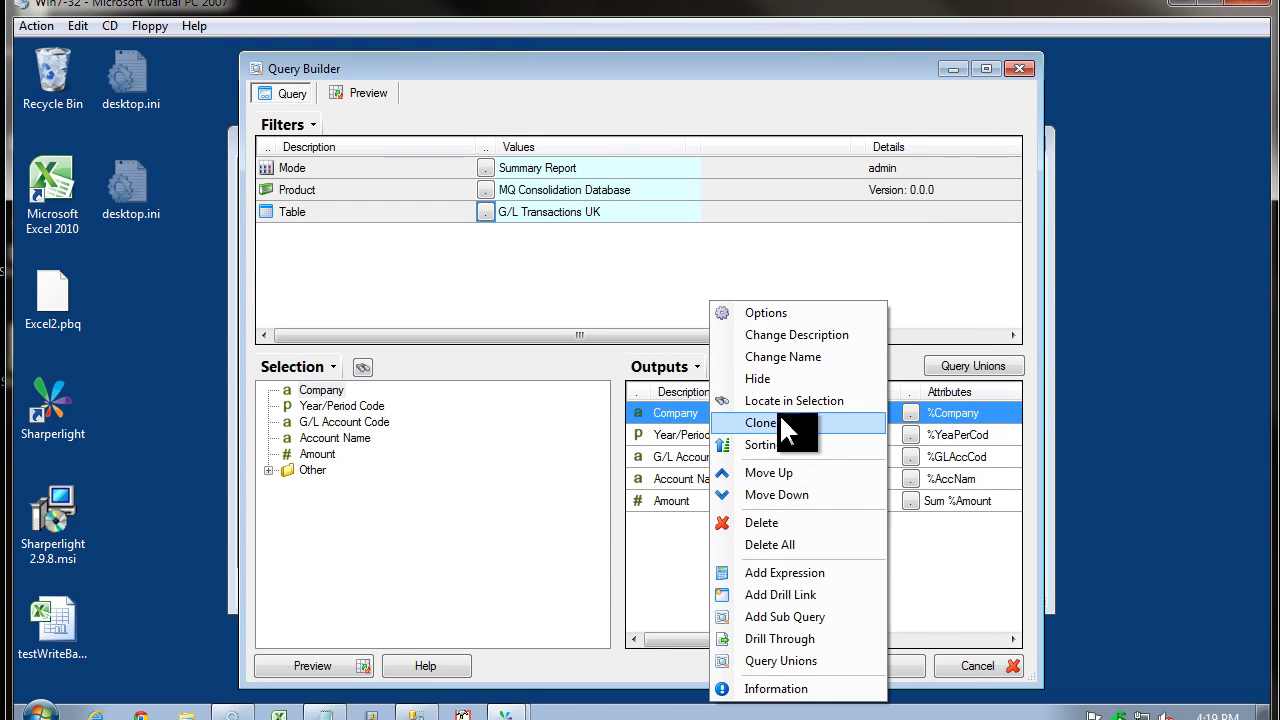
left_click(779, 444)
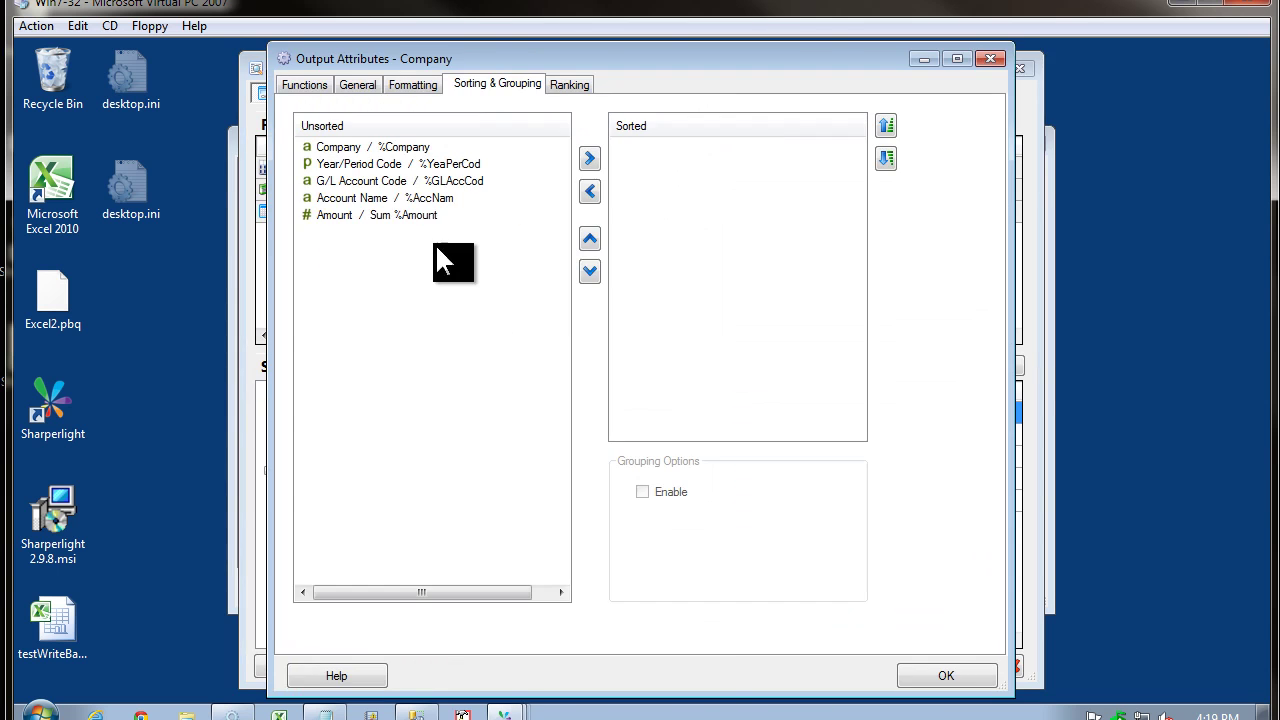
double_click(377, 146)
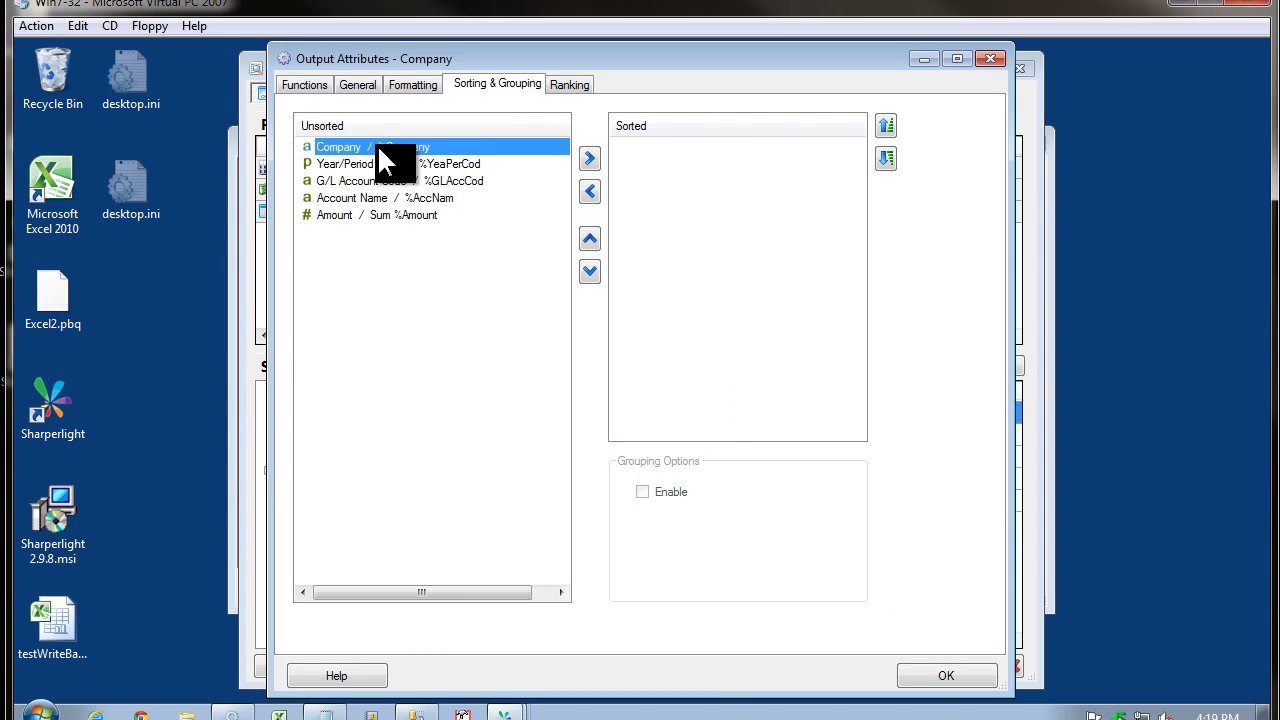
double_click(385, 146)
double_click(379, 146)
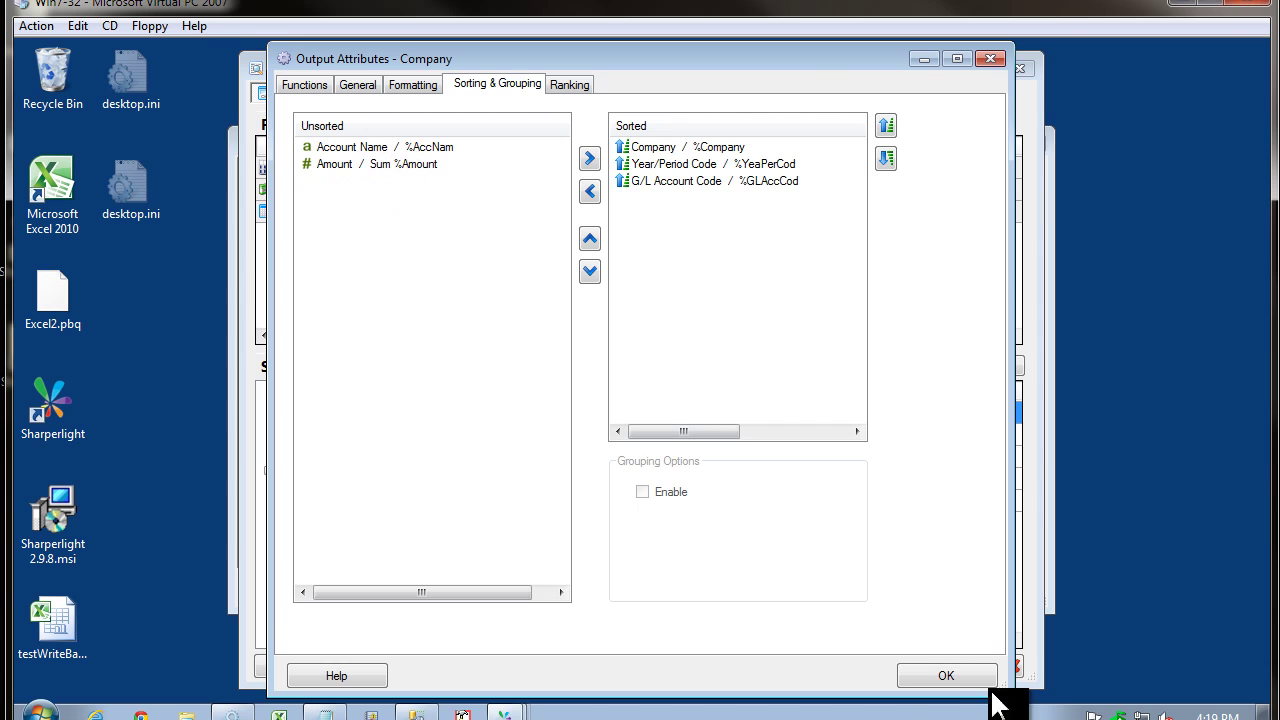
left_click(945, 686)
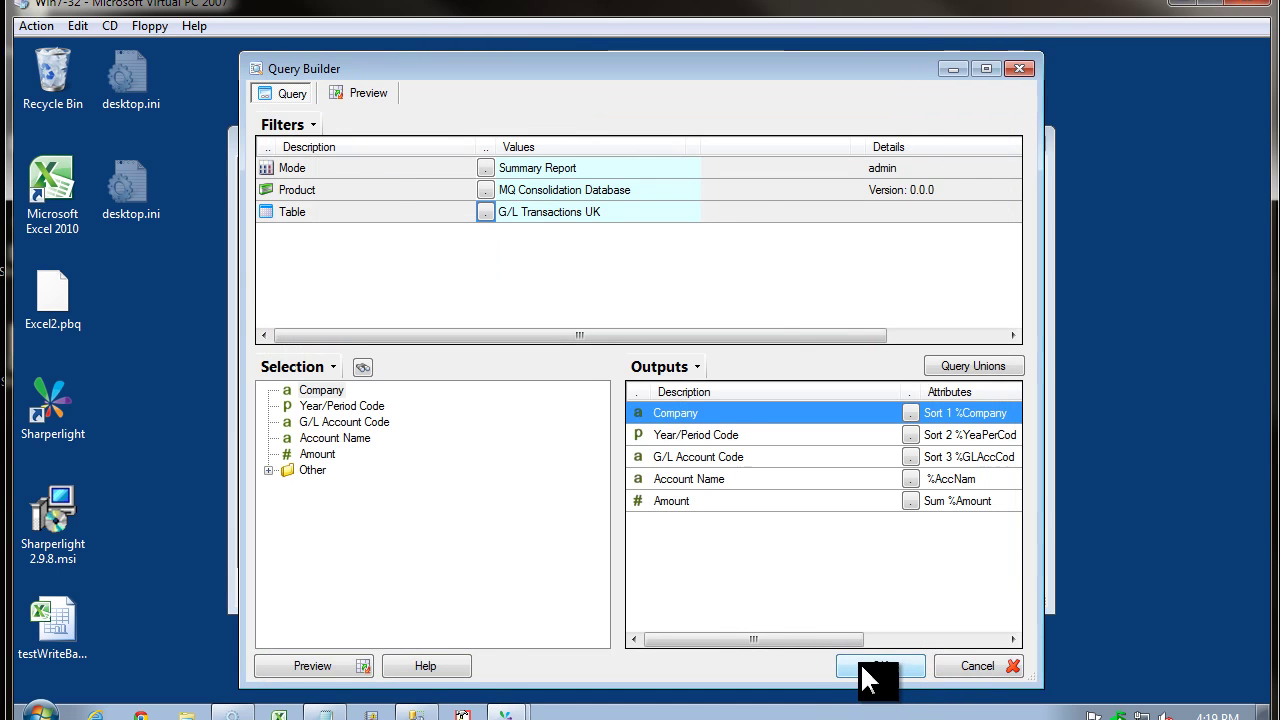
Step: Accept the union query and save the new materialised query with the title G/L Transactions World
left_click(866, 677)
left_click(729, 450)
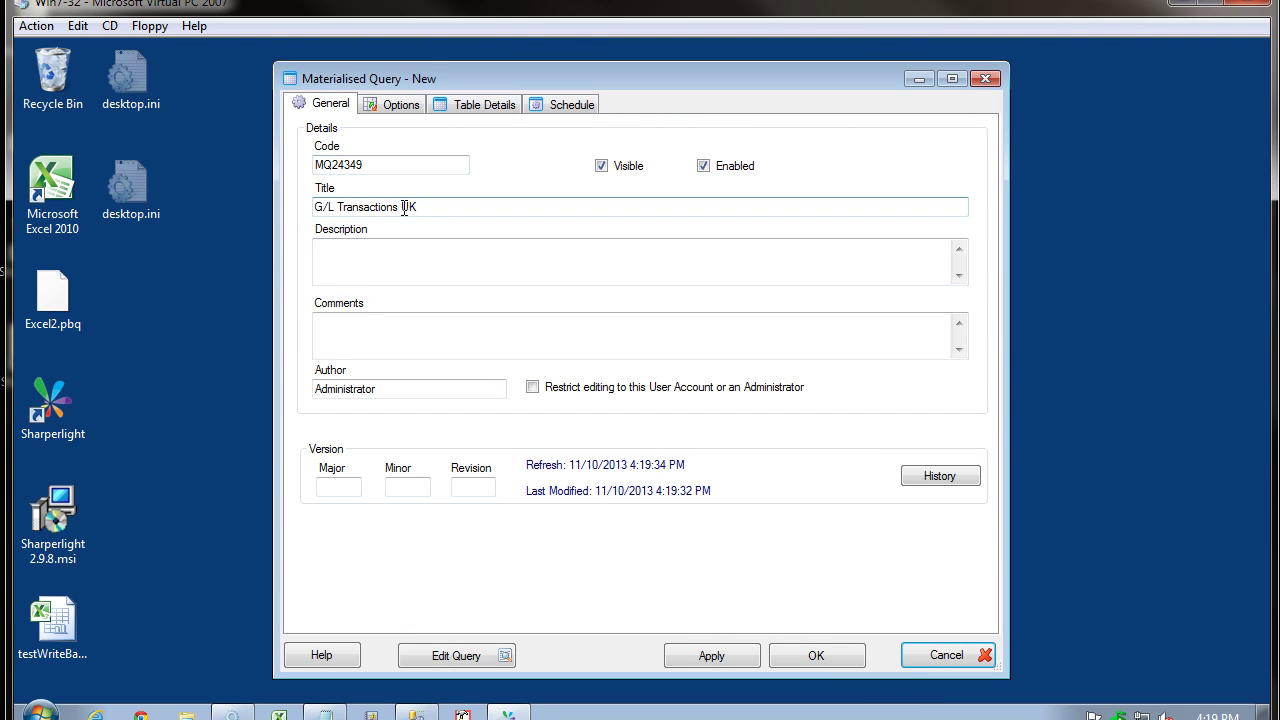
left_click_drag(404, 208, 421, 208)
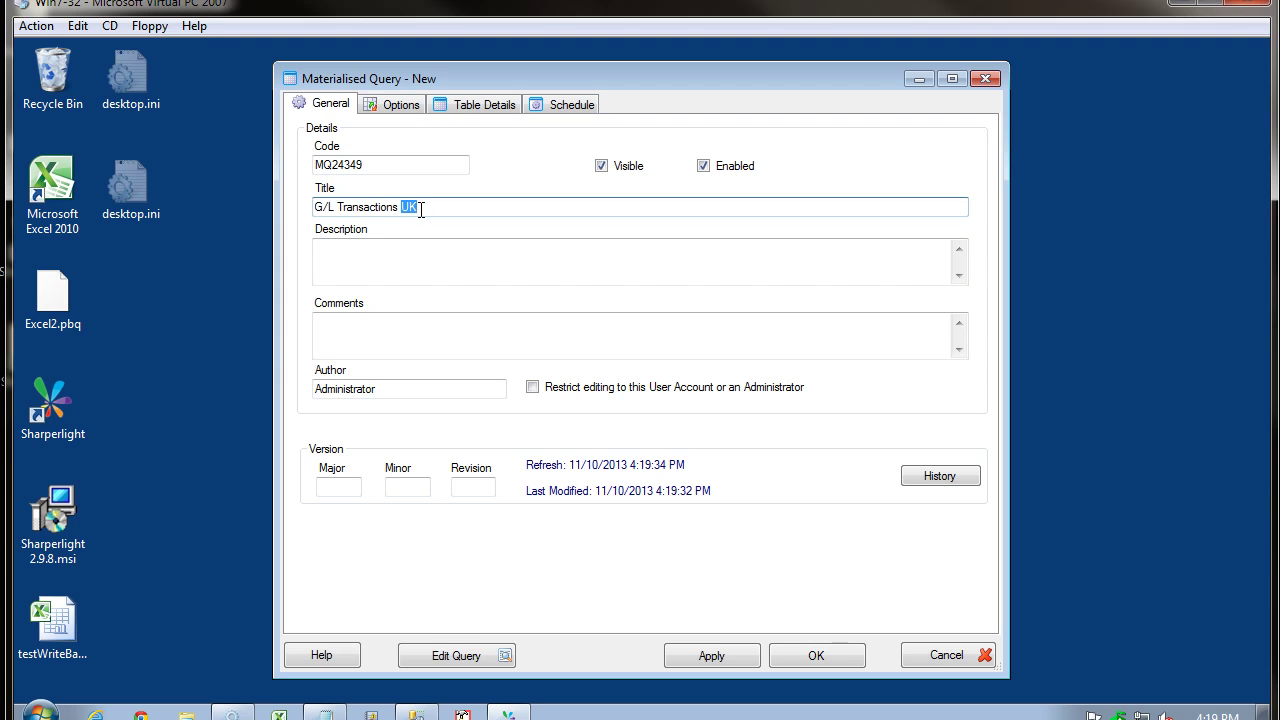
type("World")
key("Return")
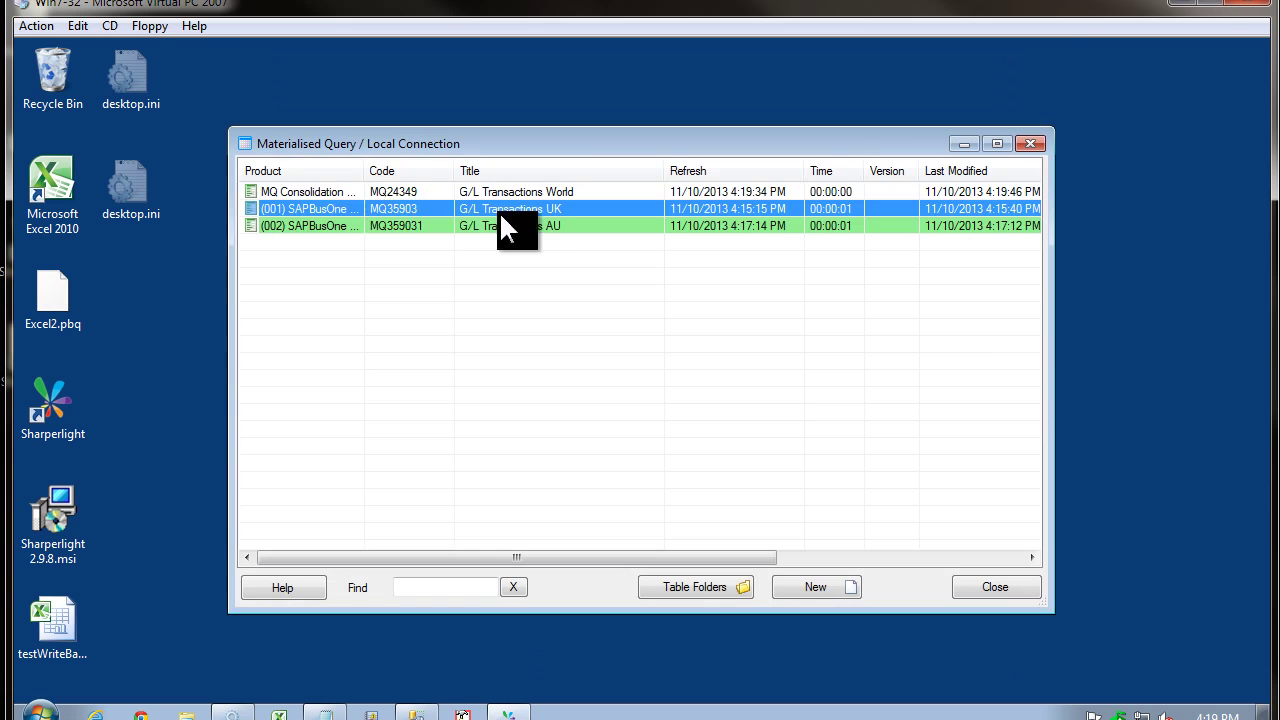
left_click(554, 190)
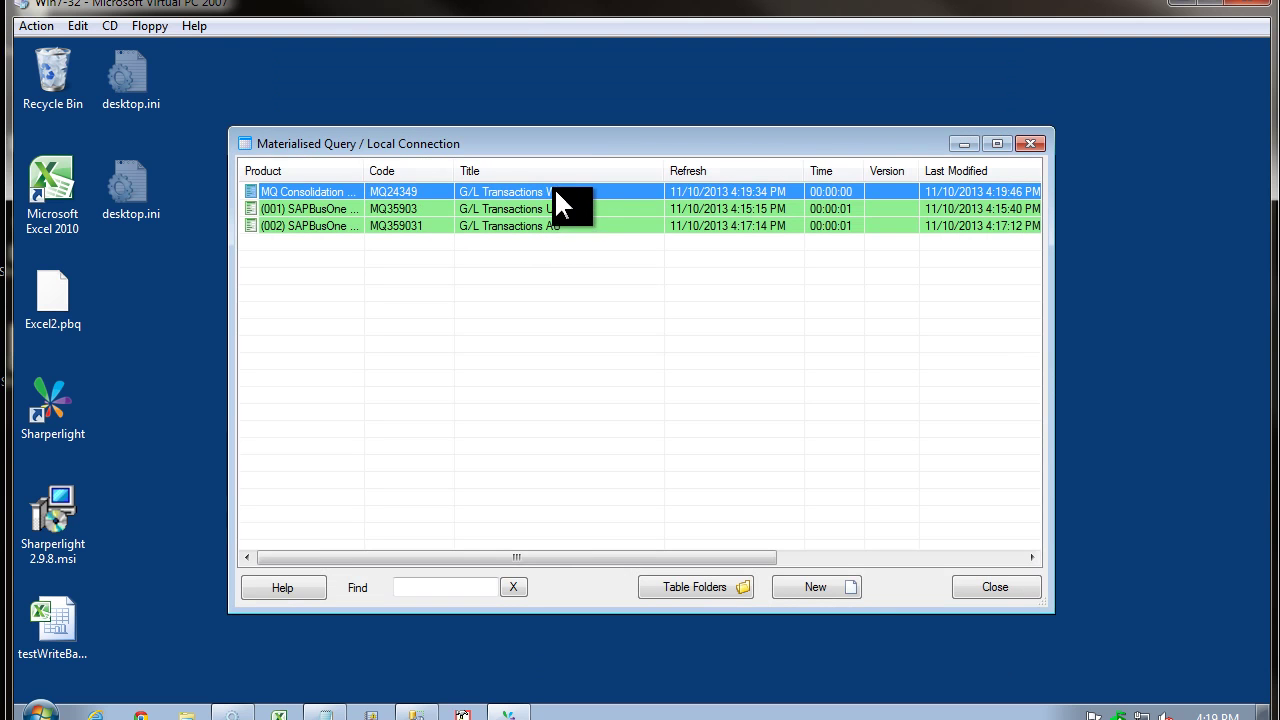
left_click(473, 208)
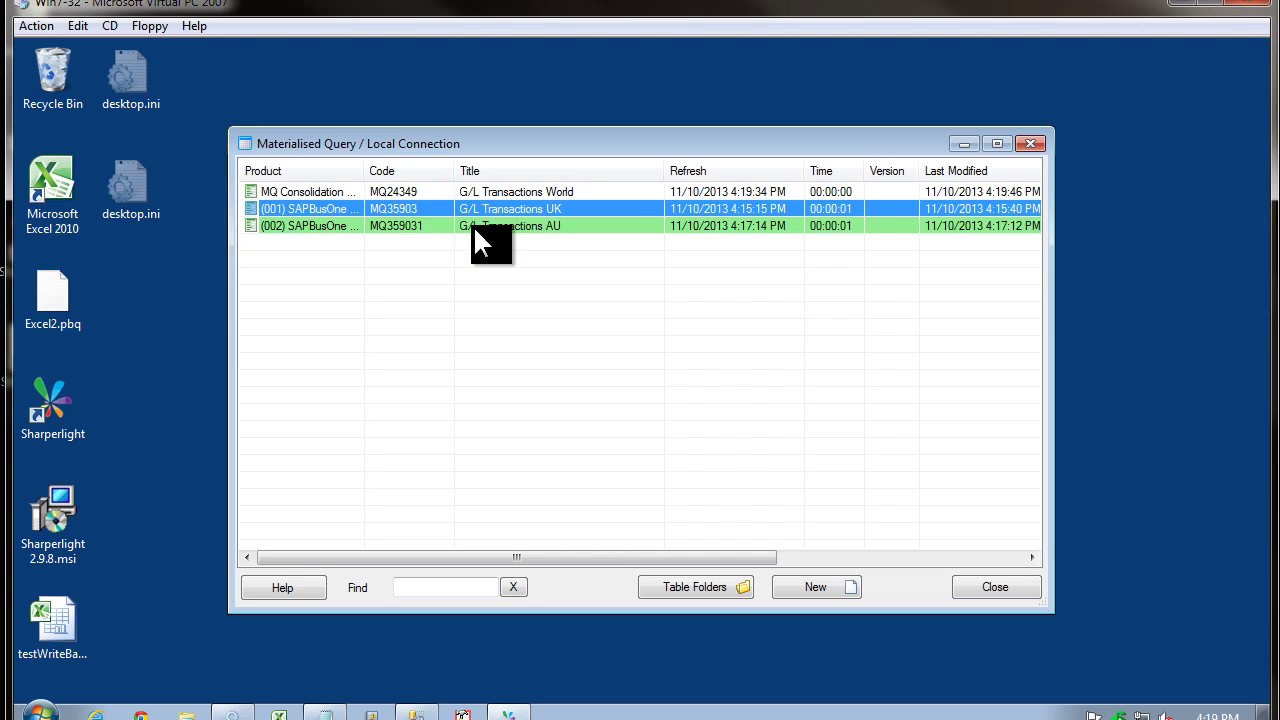
left_click(476, 225)
left_click(473, 208)
left_click(477, 227)
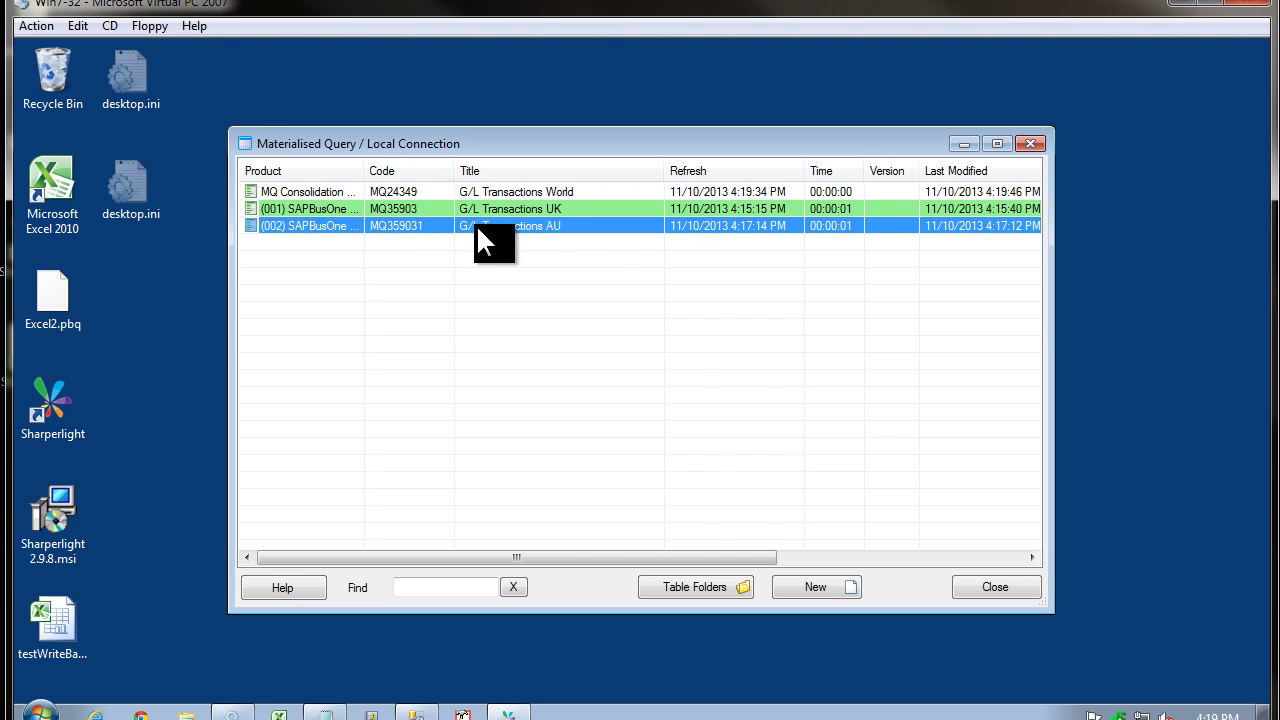
Step: Start a new Query Builder query with the local MQ Consolidation Database as product and G/L Transactions World as table
double_click(71, 401)
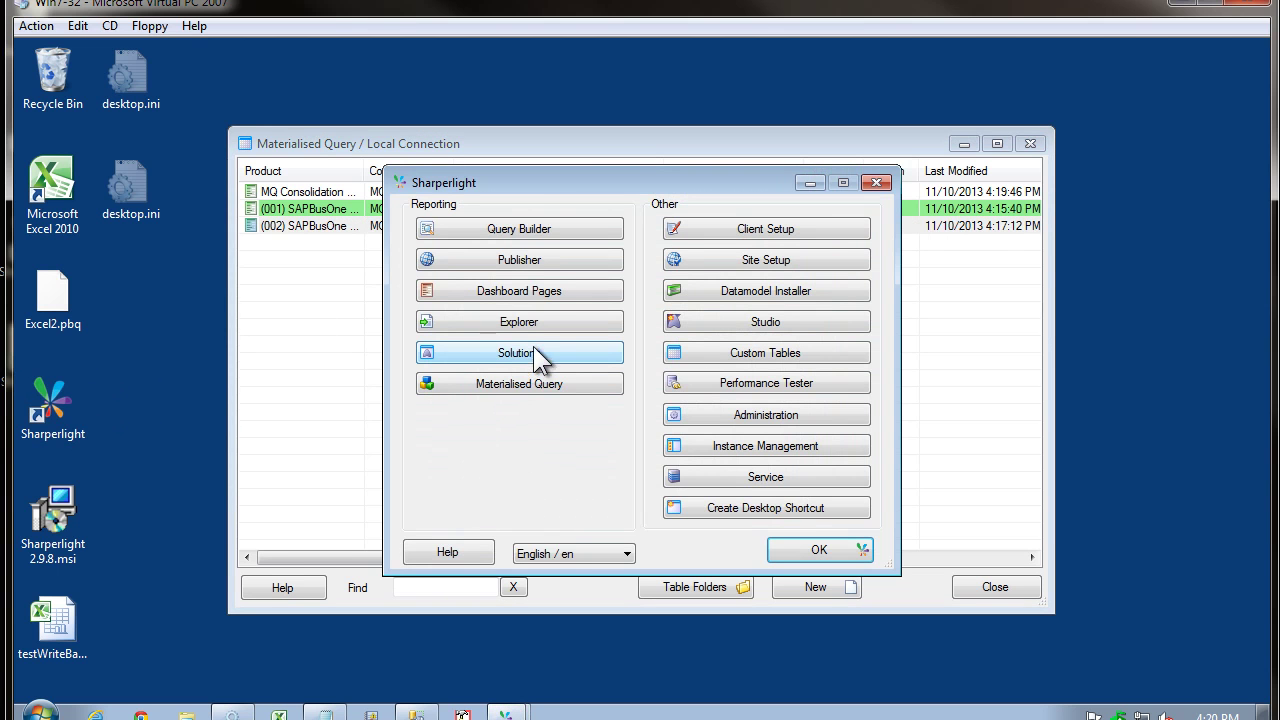
left_click(519, 228)
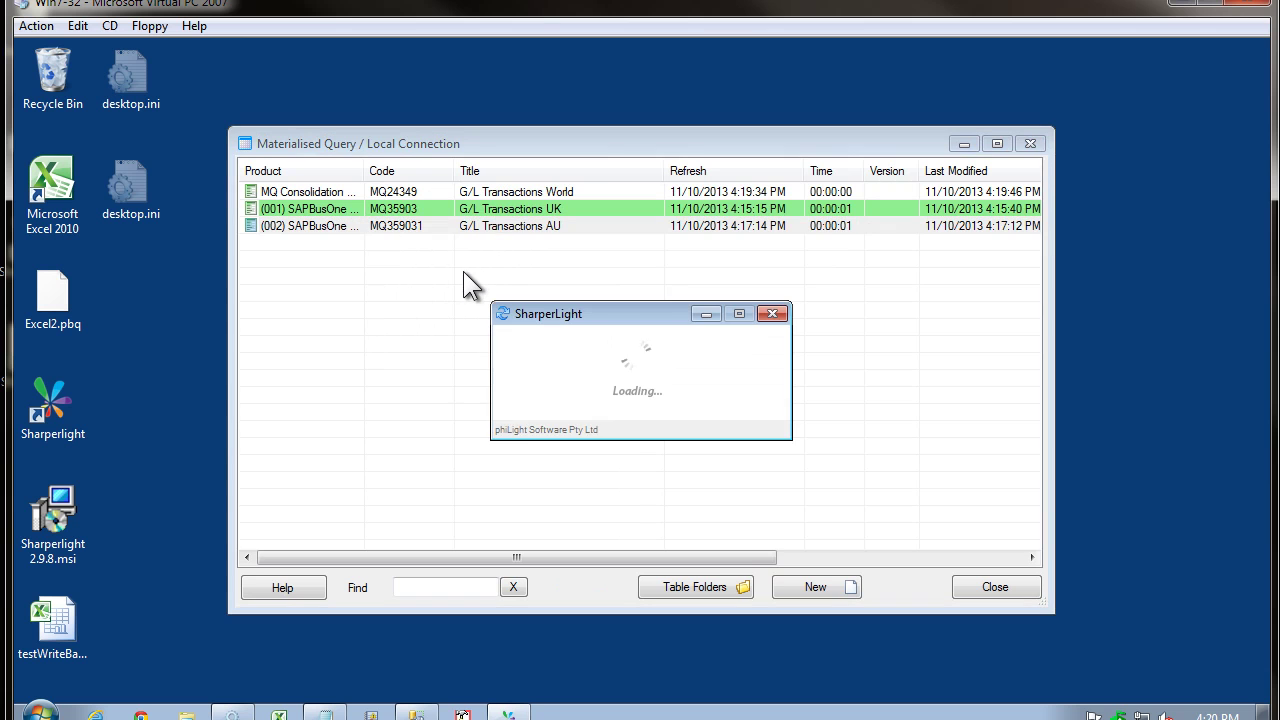
left_click(758, 285)
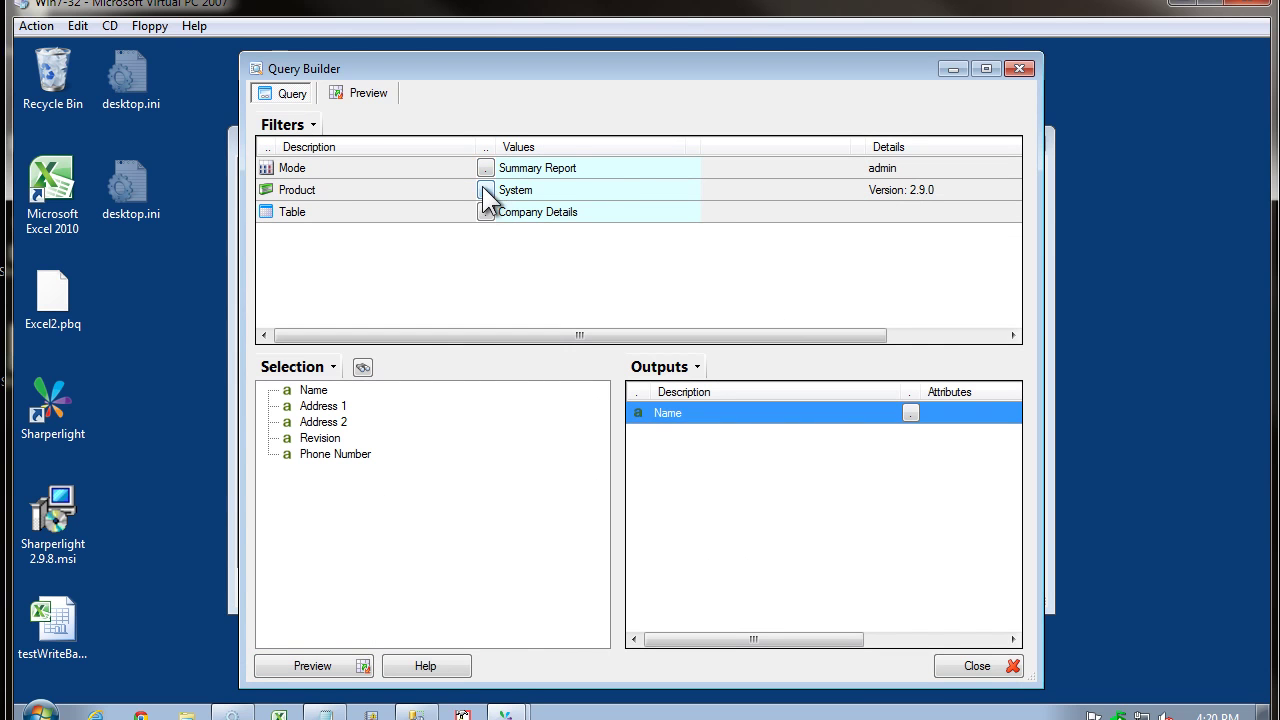
left_click(485, 190)
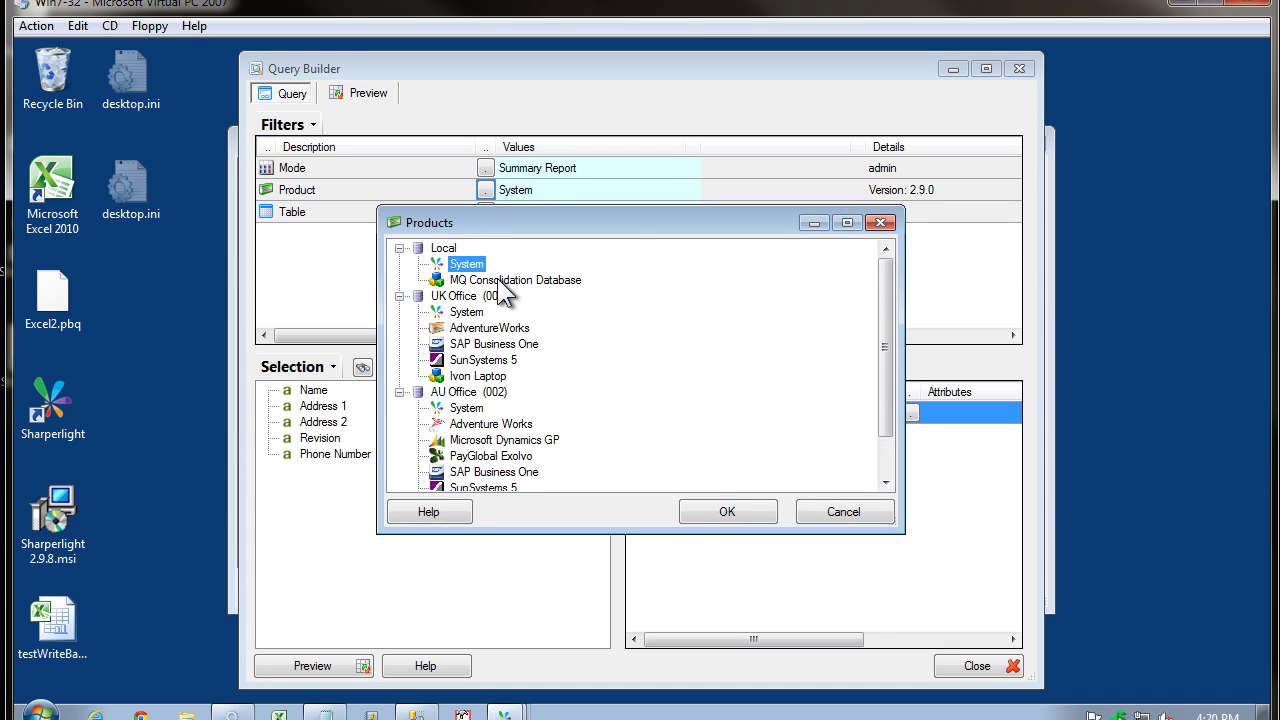
left_click(497, 280)
double_click(497, 279)
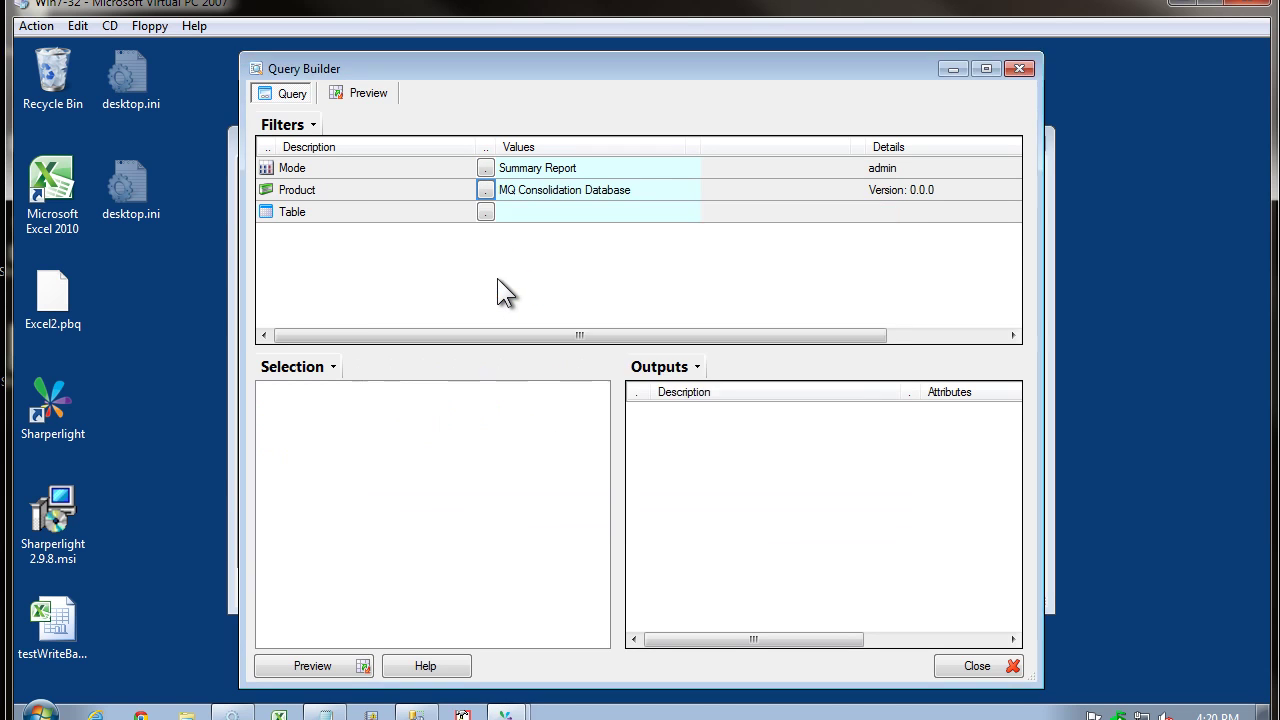
left_click(485, 212)
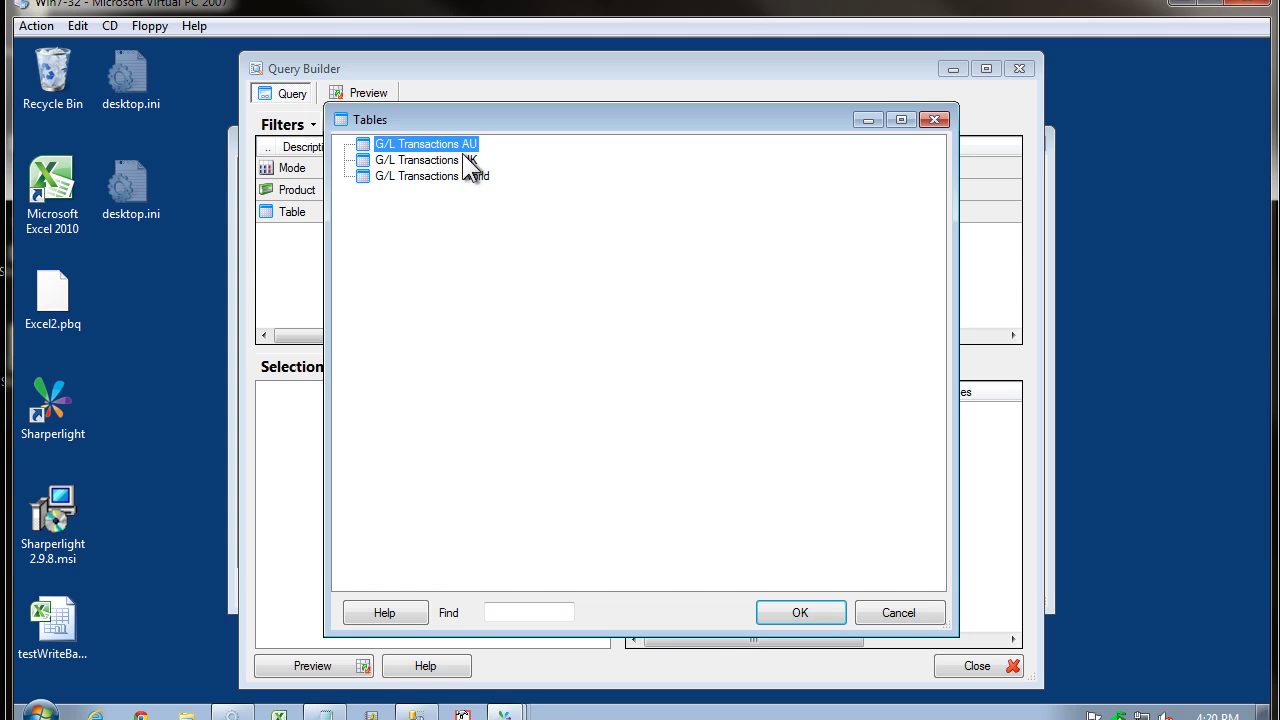
left_click(427, 160)
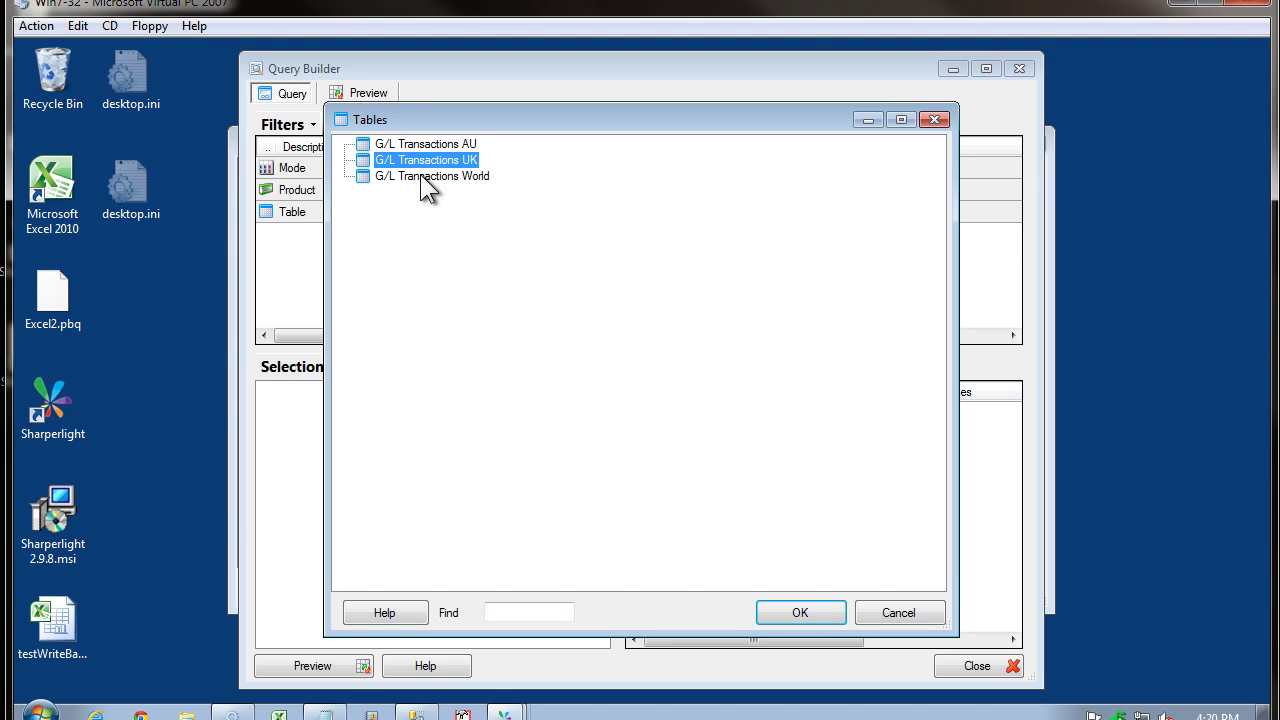
left_click(421, 176)
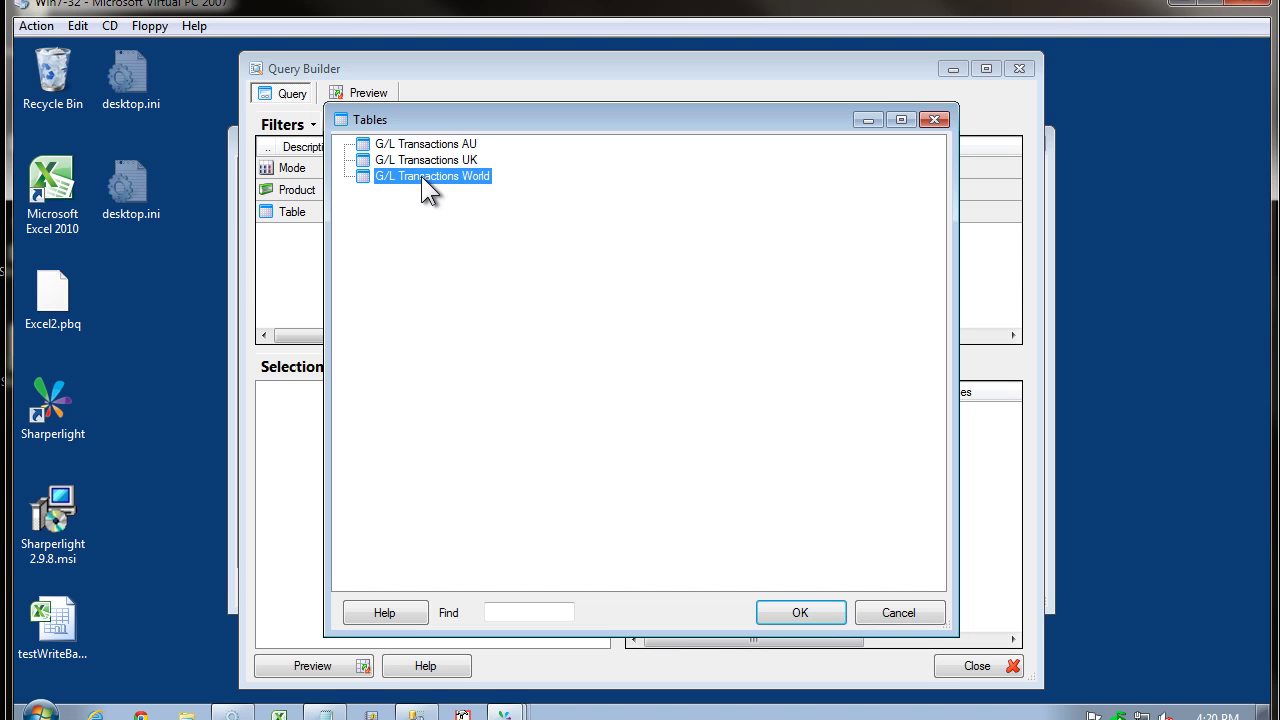
double_click(421, 176)
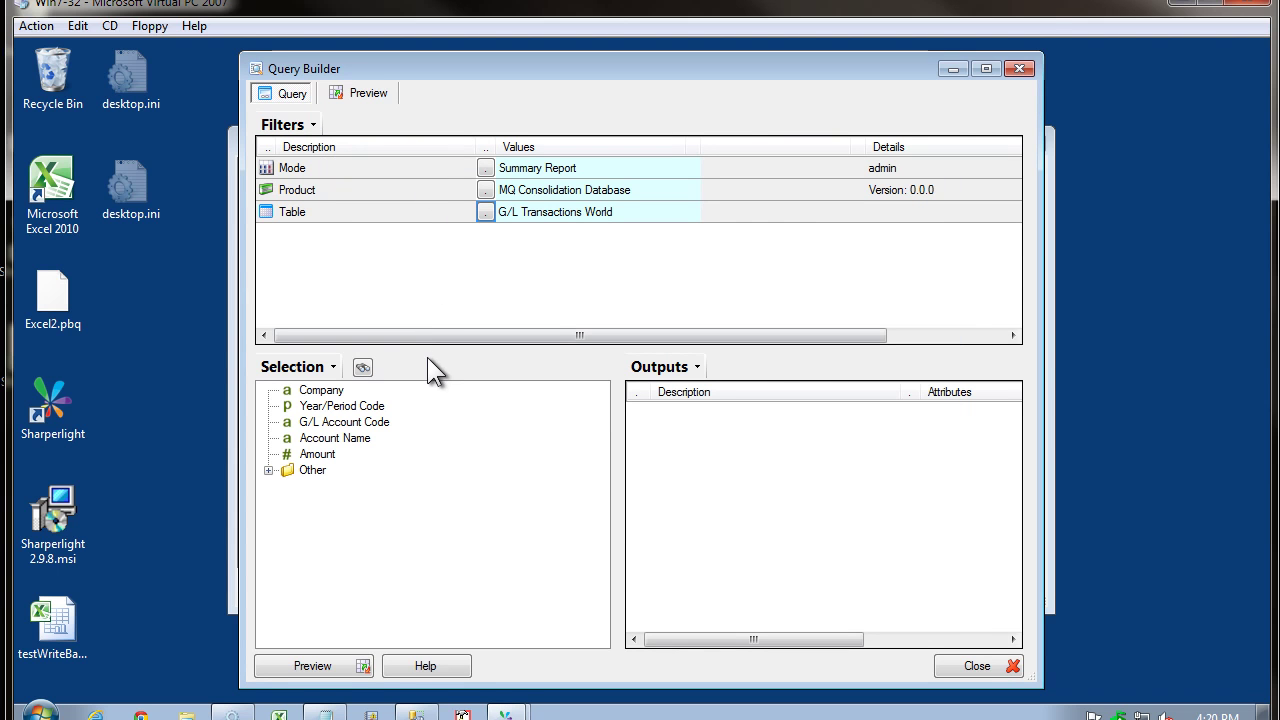
Step: Add Company and Amount as query outputs and preview the summed amount for each company
left_click_drag(320, 390, 697, 432)
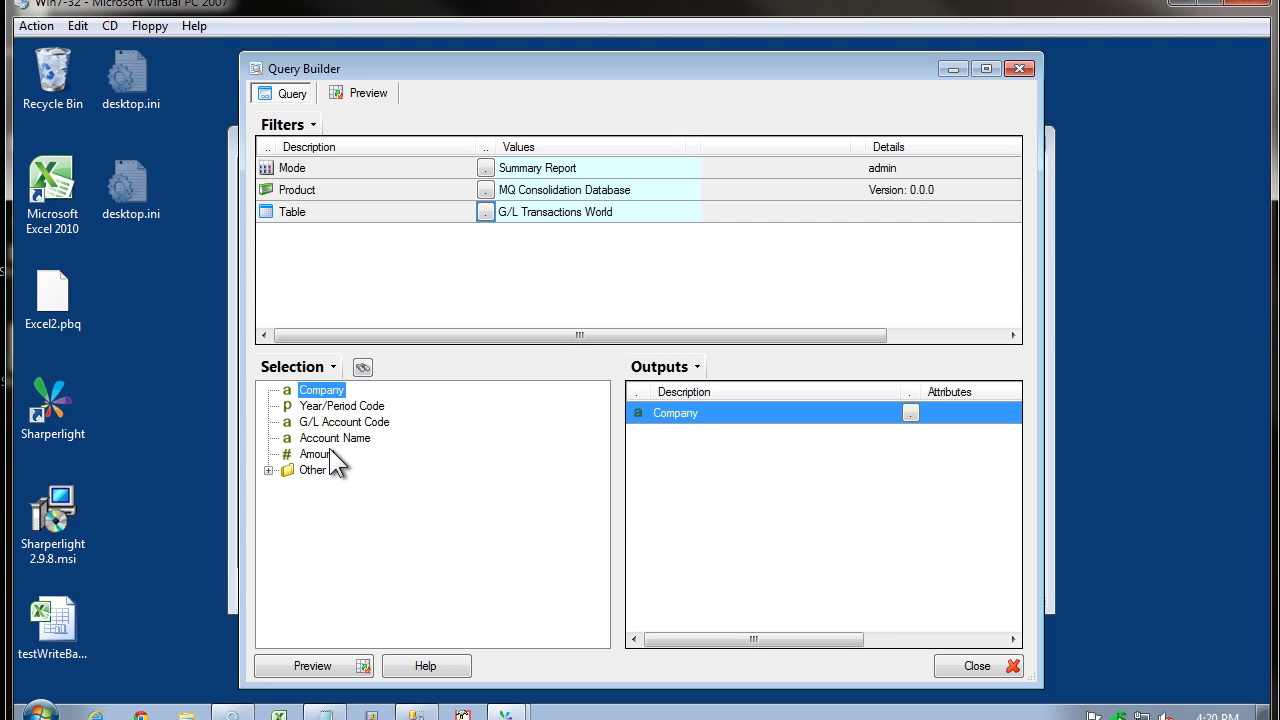
left_click_drag(319, 455, 697, 443)
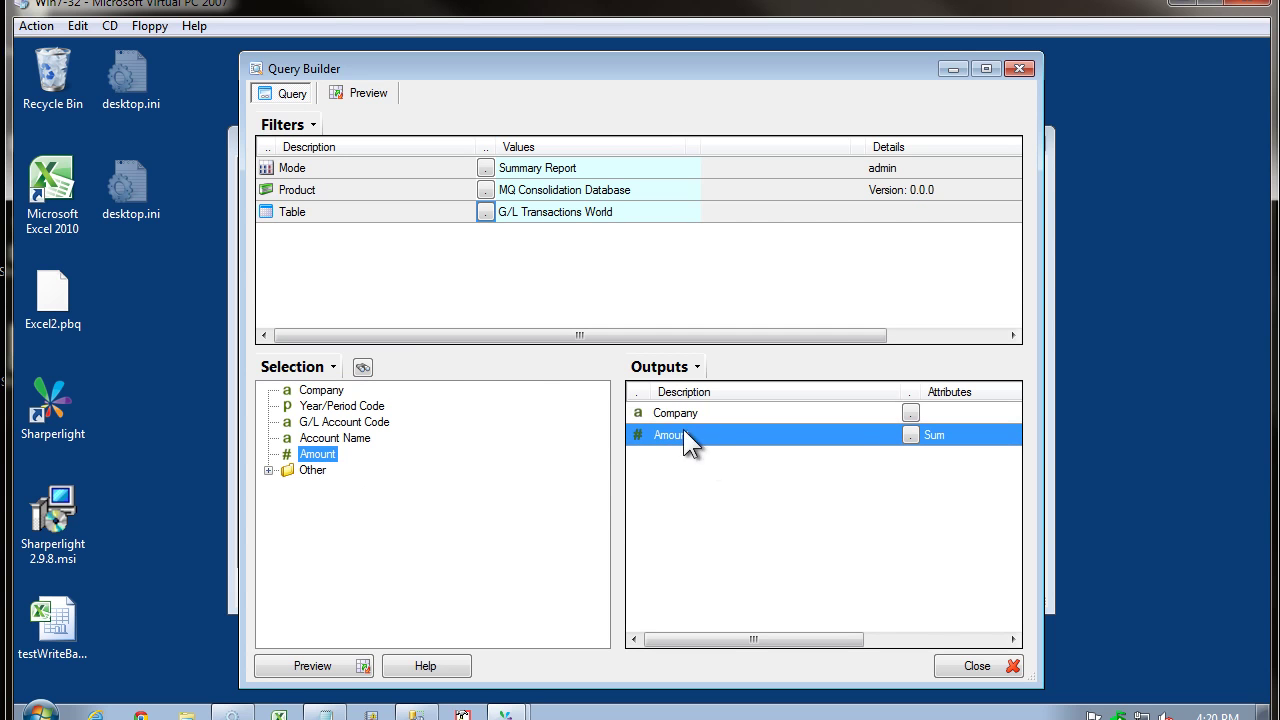
left_click(358, 94)
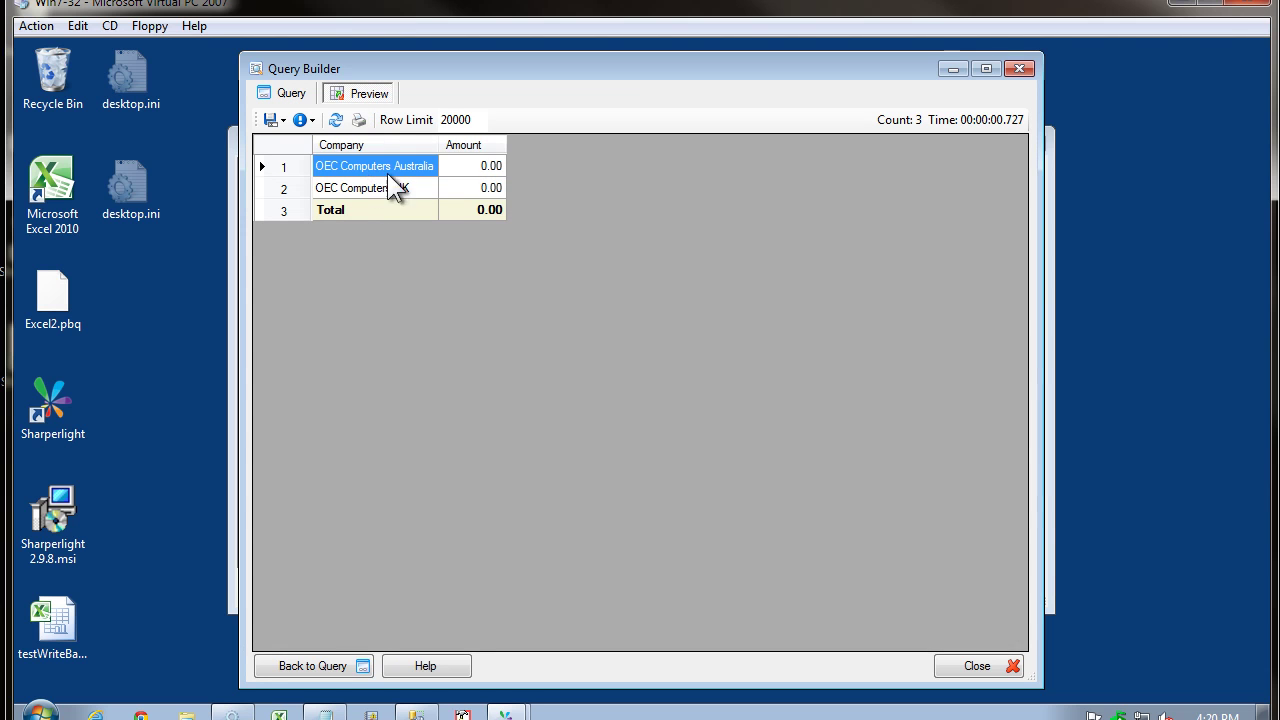
left_click(490, 165)
left_click_drag(489, 173, 466, 188)
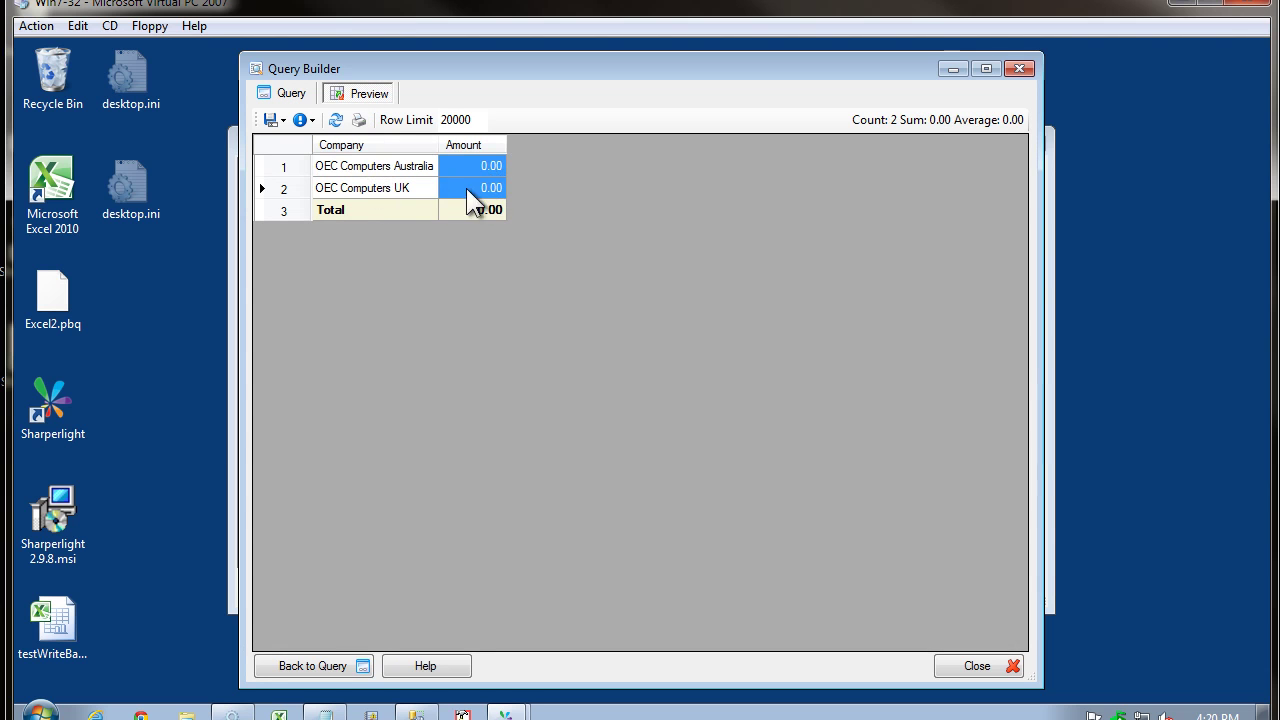
left_click(387, 188)
left_click(382, 166)
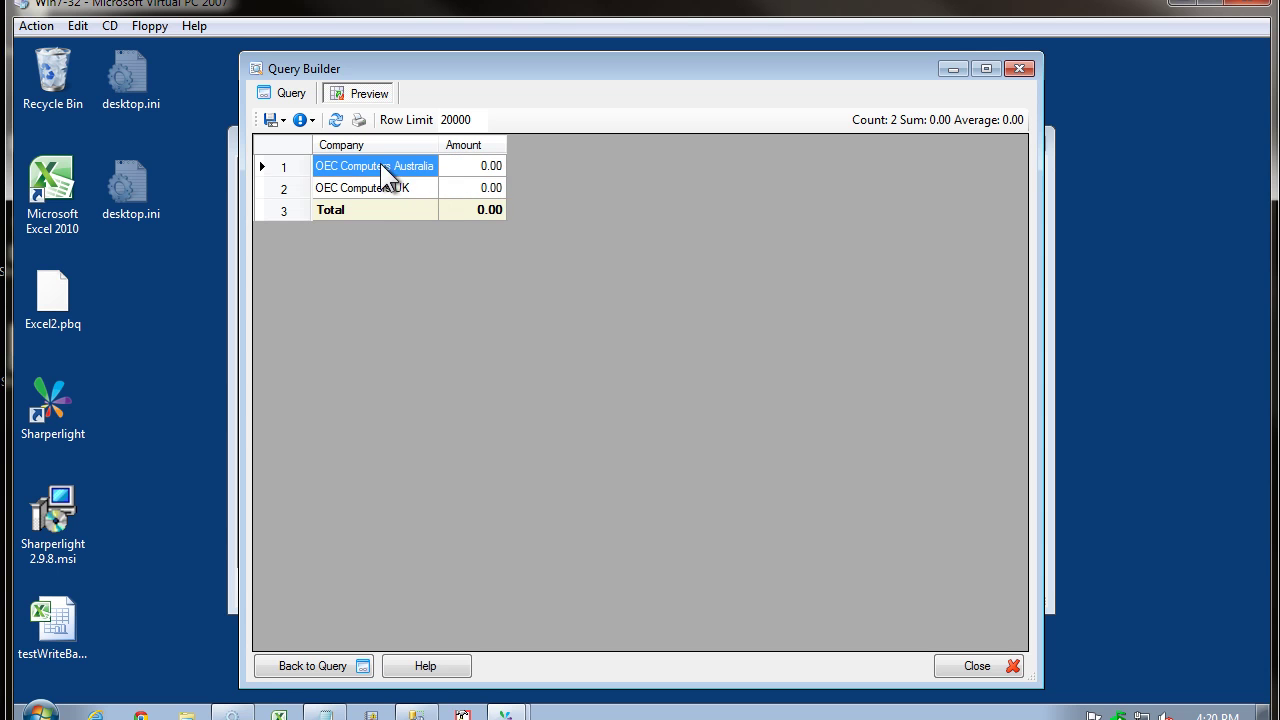
left_click(376, 189)
Step: Add G/L Account Code as an output between Company and Amount, preview the query and close the Query Builder
left_click(289, 92)
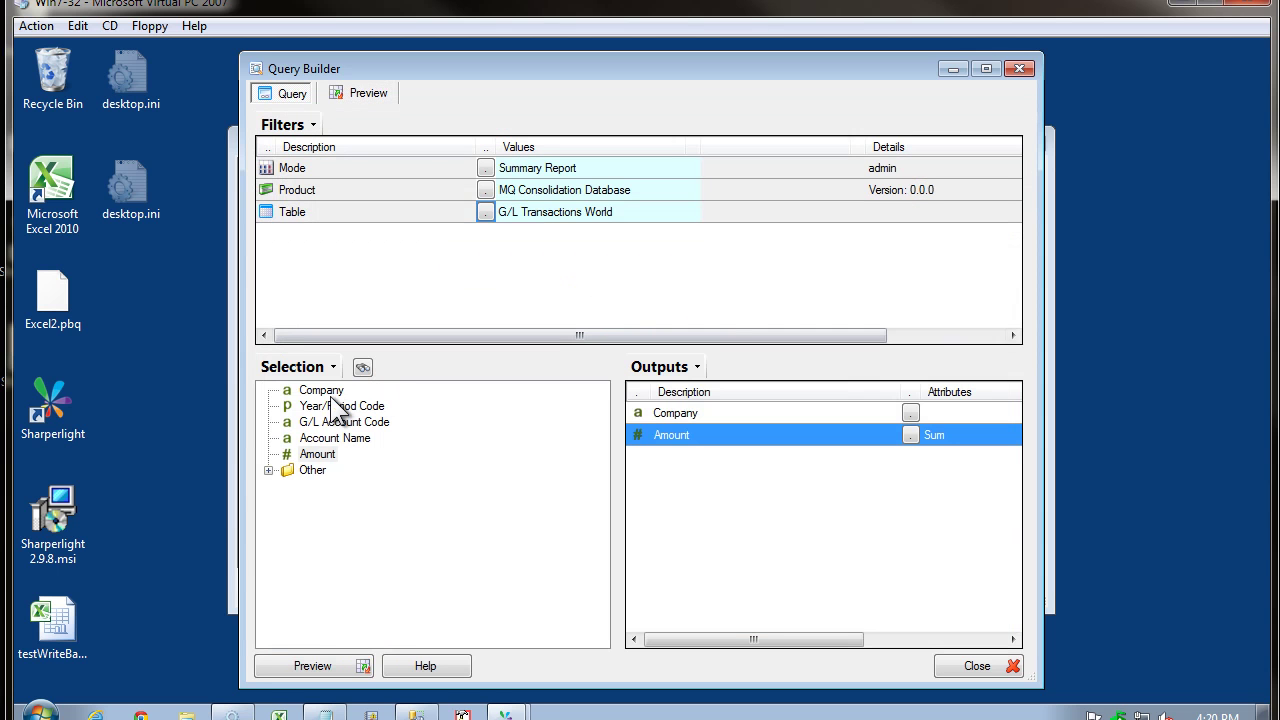
left_click_drag(335, 422, 670, 408)
left_click(362, 94)
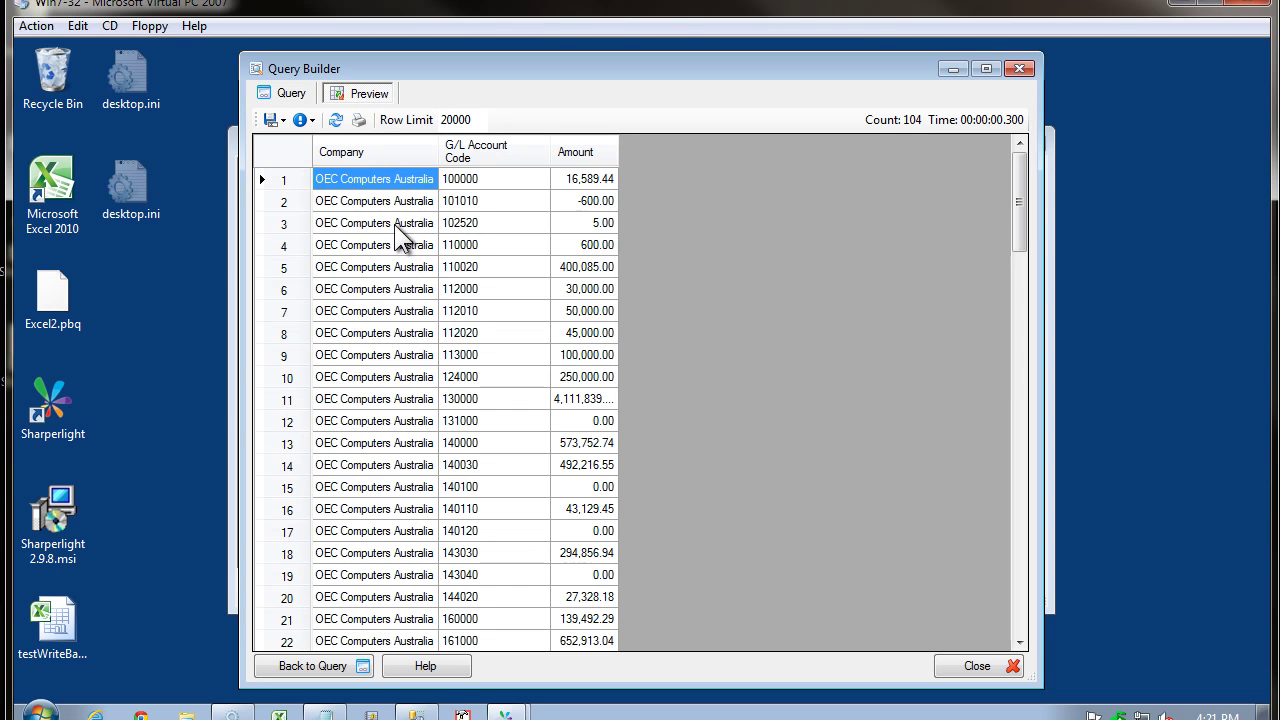
left_click(394, 224)
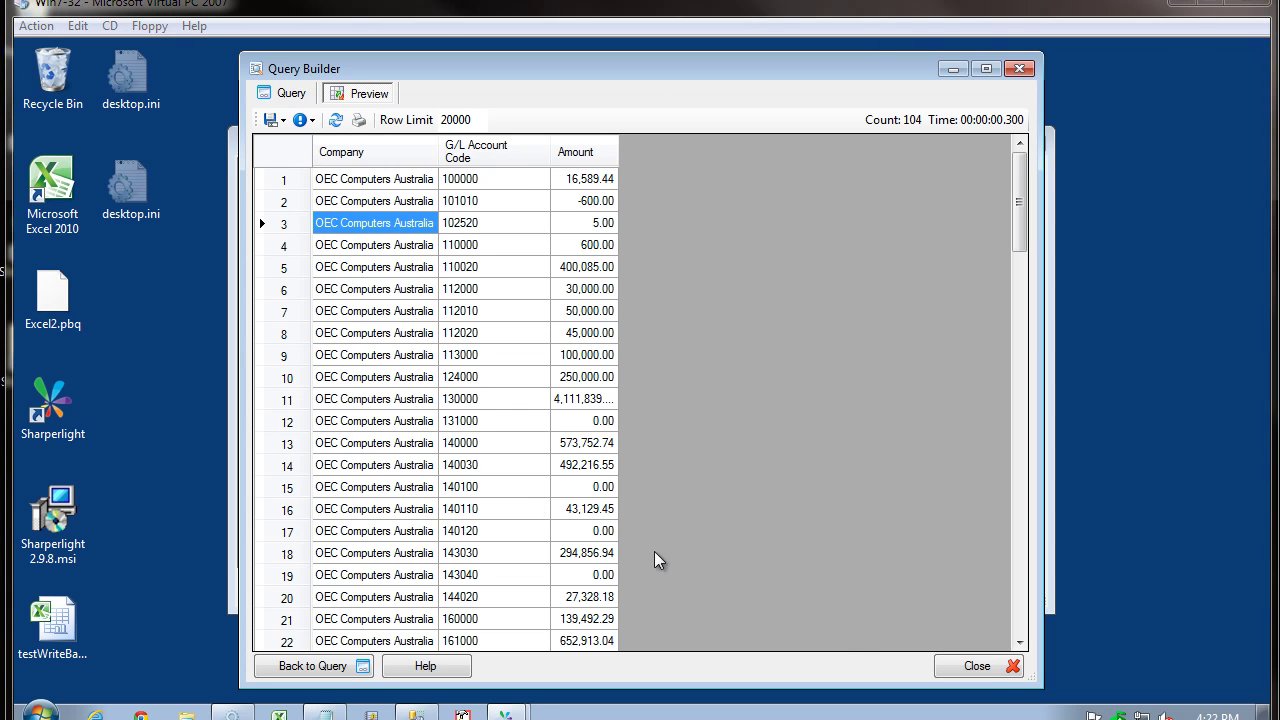
left_click(994, 668)
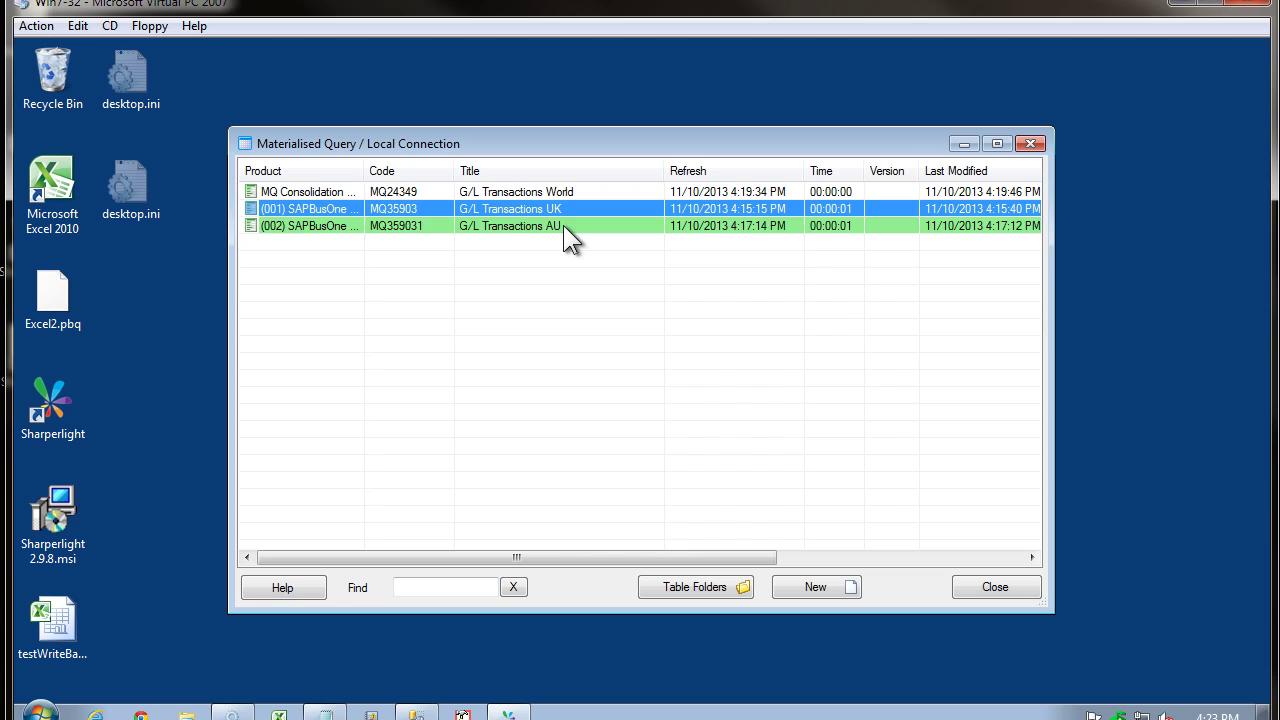
Step: Generate the Windows Task Scheduler command line for a forced data refresh of G/L Transactions AU
left_click(563, 225)
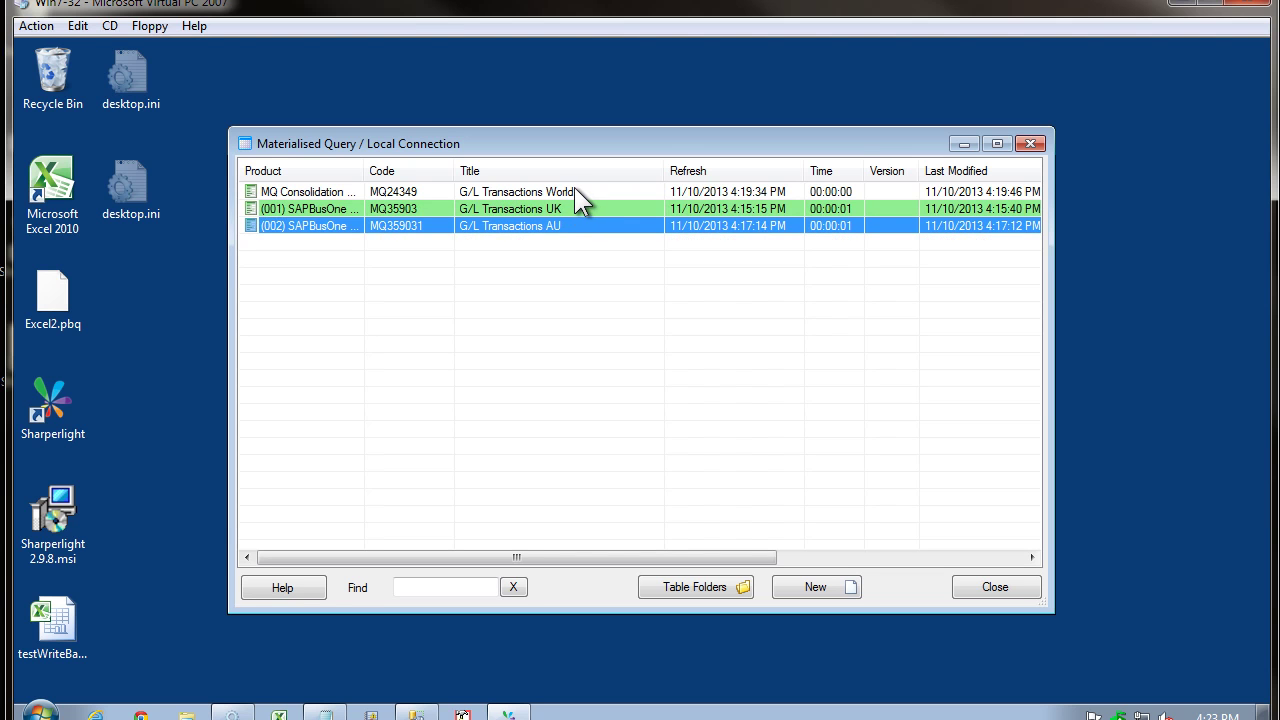
left_click(572, 193)
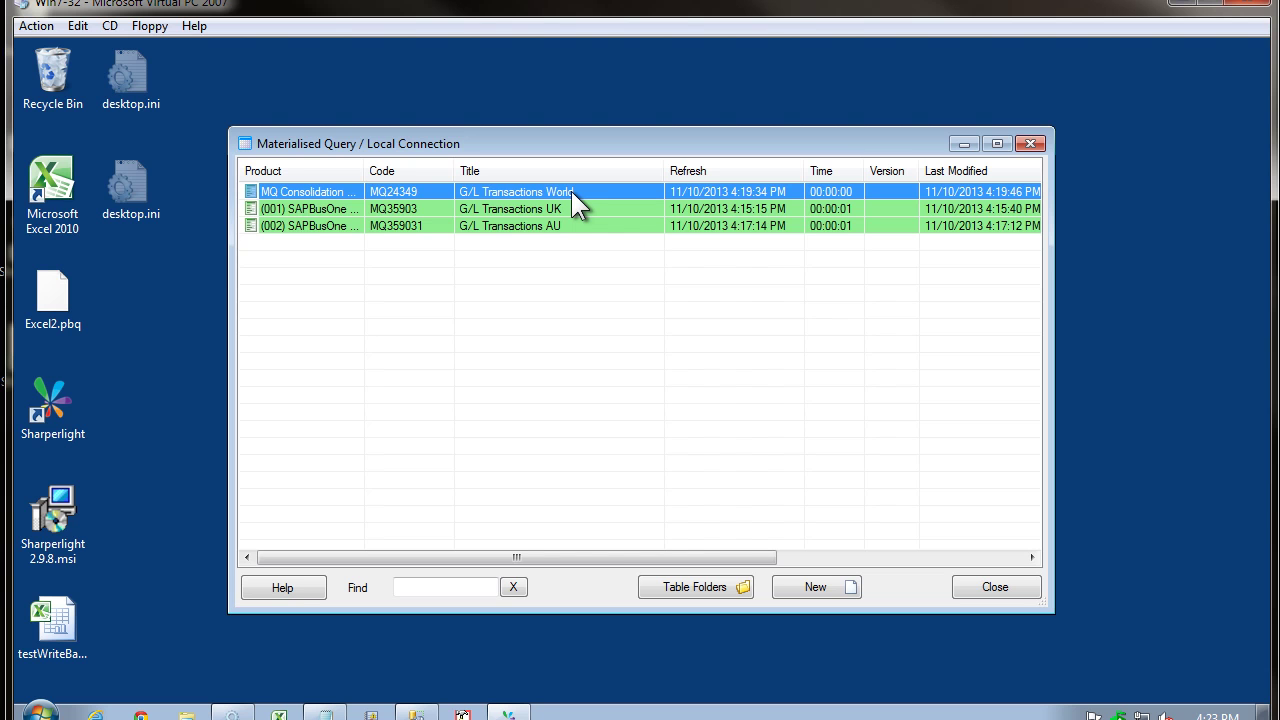
double_click(548, 226)
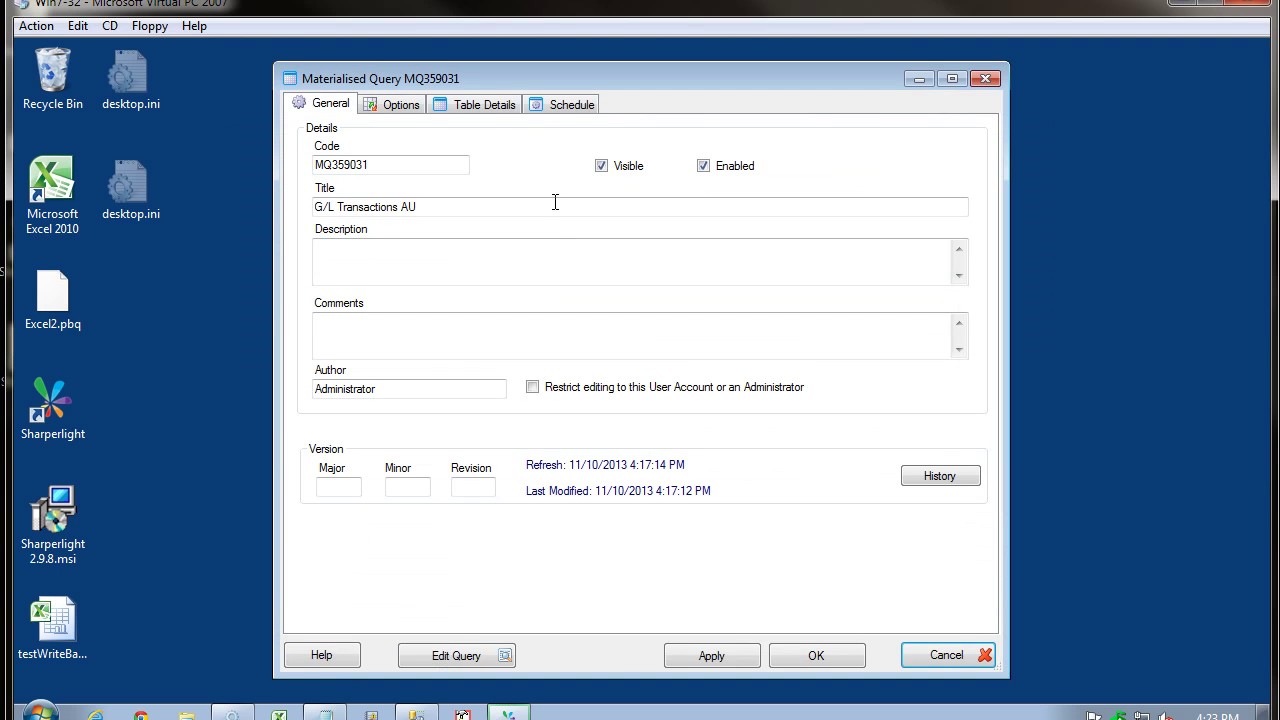
left_click(566, 101)
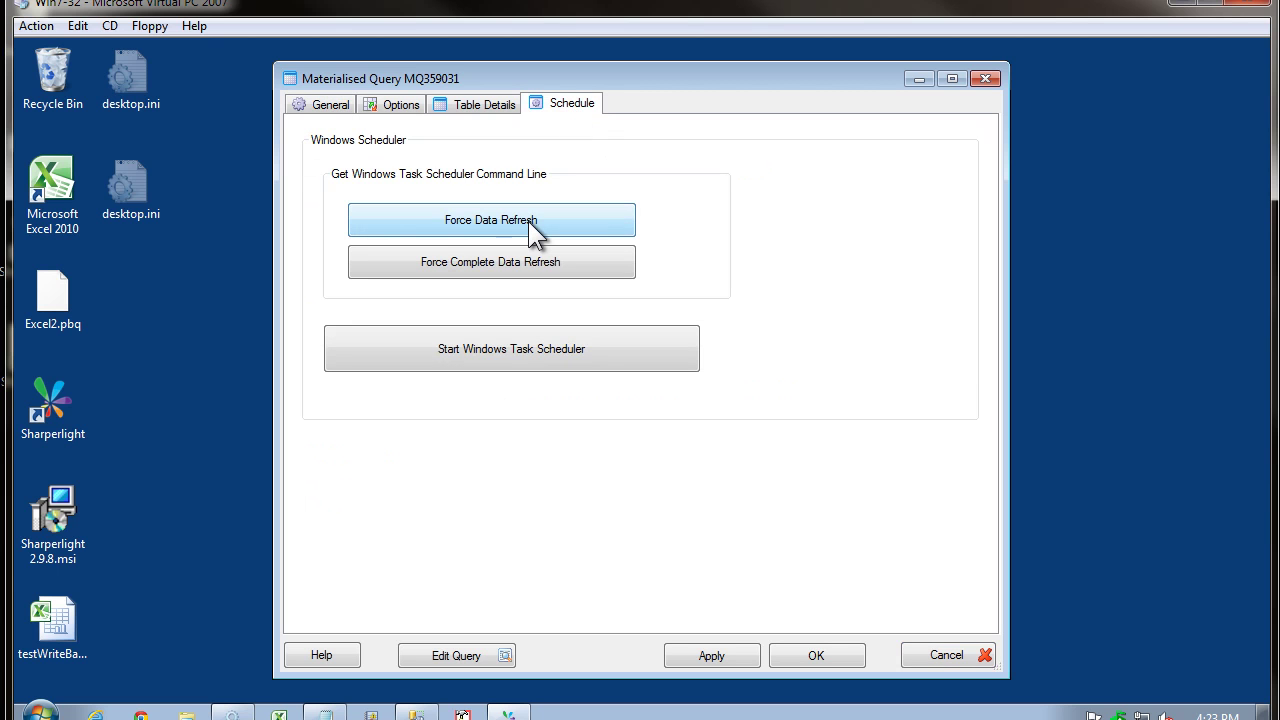
left_click(528, 221)
left_click(775, 447)
left_click(804, 448)
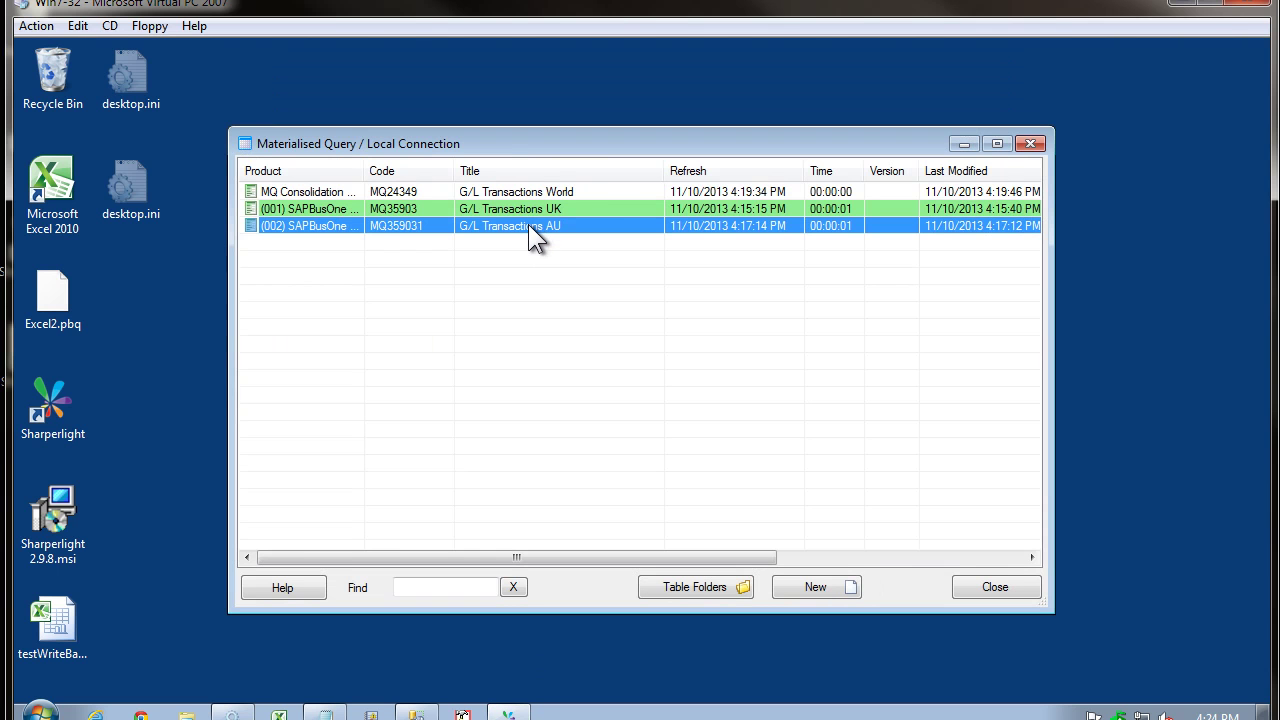
Step: Generate the Windows Task Scheduler command line for a forced data refresh of G/L Transactions UK
left_click(531, 210)
double_click(530, 207)
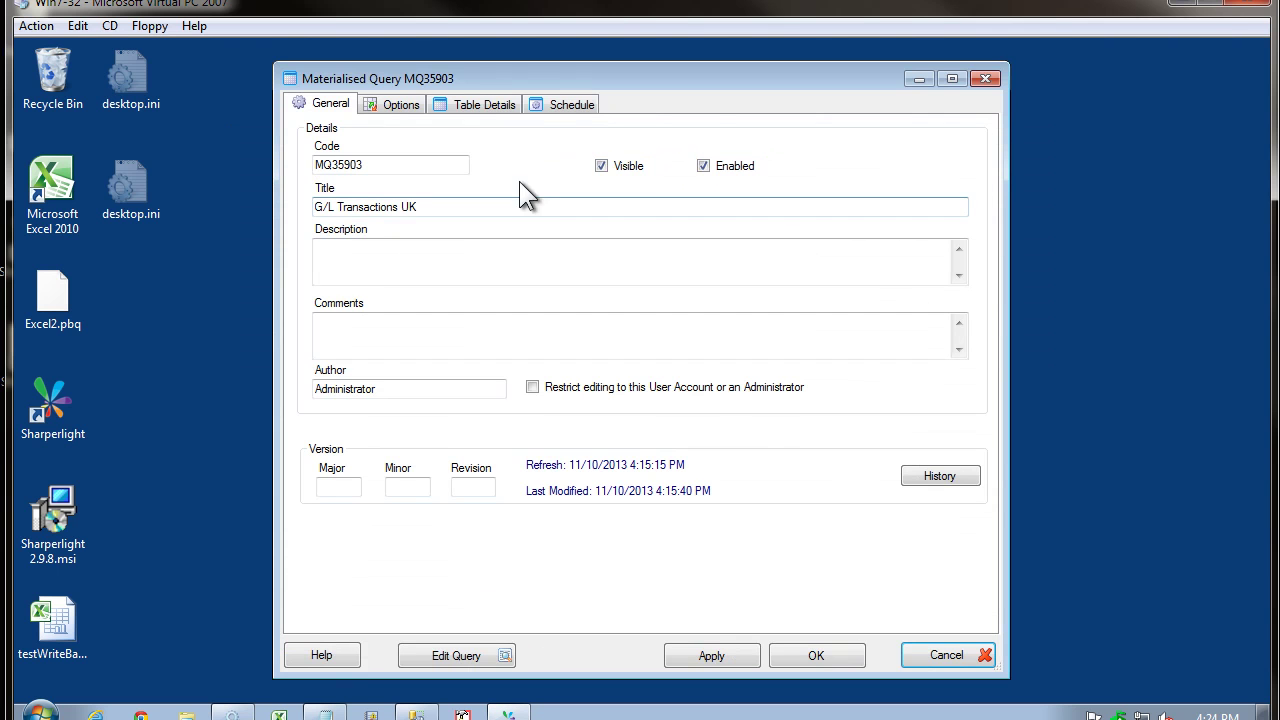
left_click(562, 104)
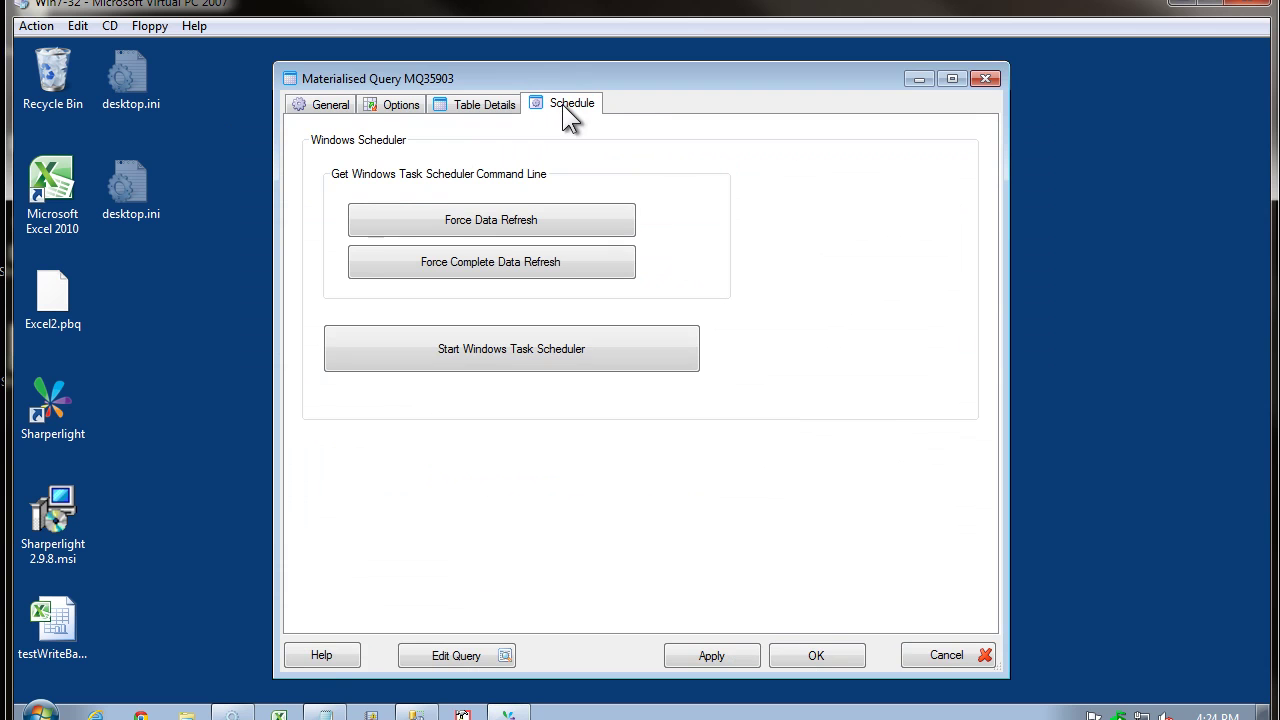
left_click(528, 222)
left_click(731, 455)
left_click(800, 451)
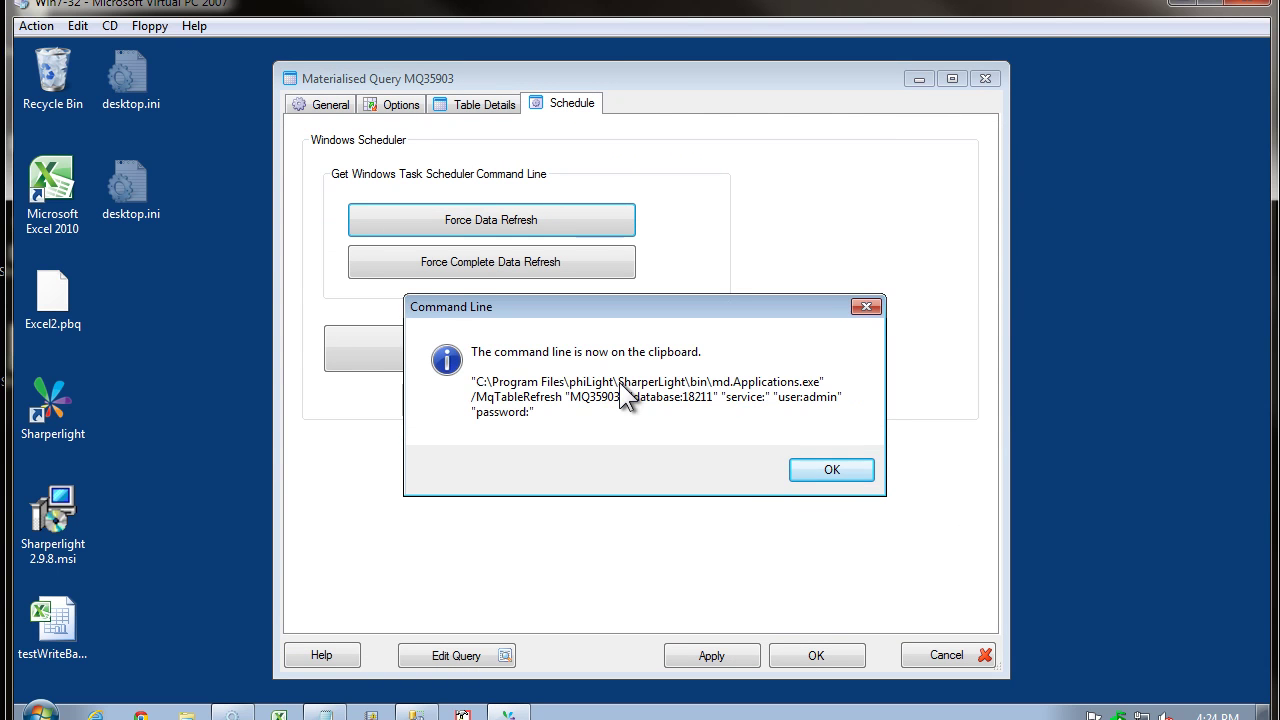
left_click(850, 472)
left_click(535, 191)
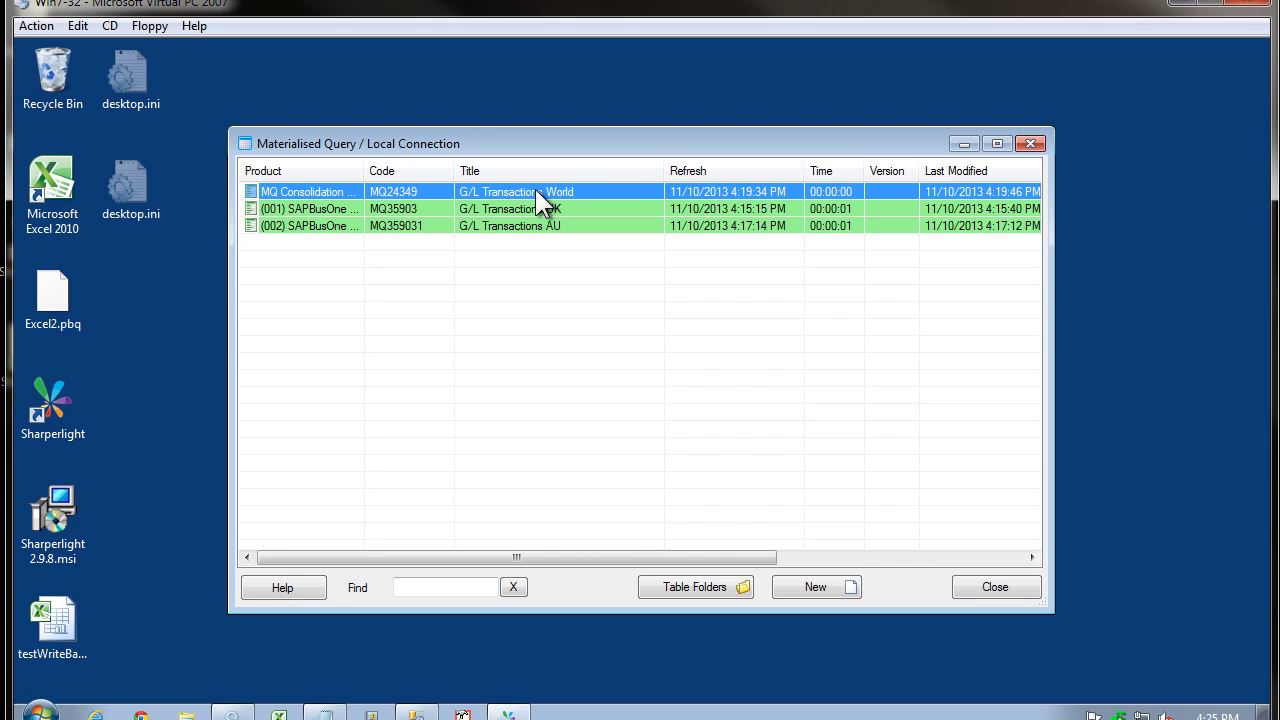
left_click(532, 208)
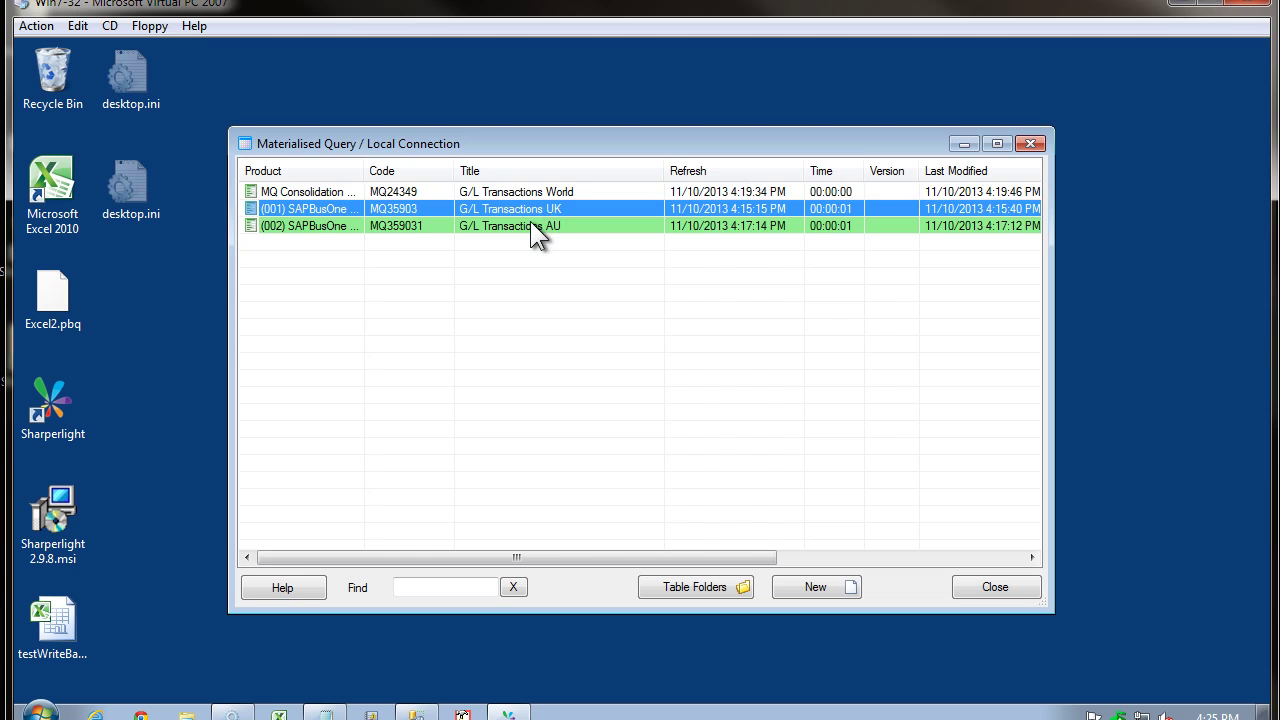
left_click(533, 226)
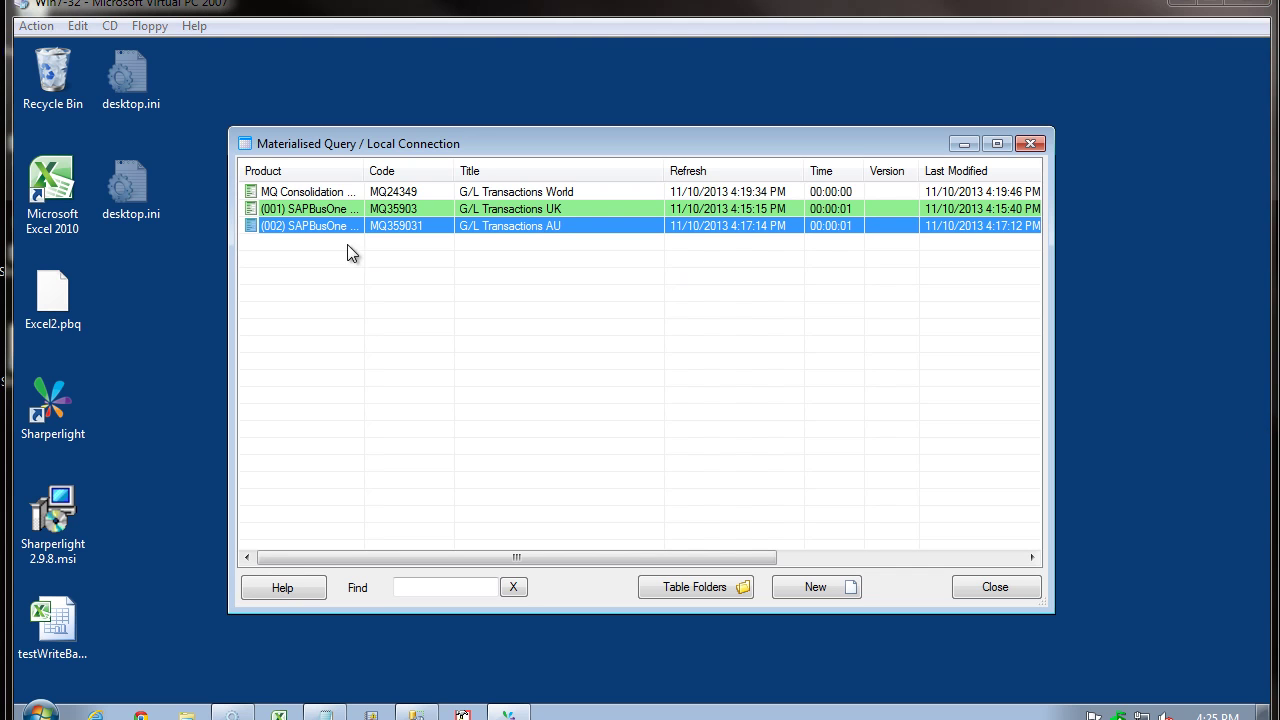
Step: Set the data update option of G/L Transactions UK to Delta Replace on the YeaPerCod output with offset -2p
double_click(500, 208)
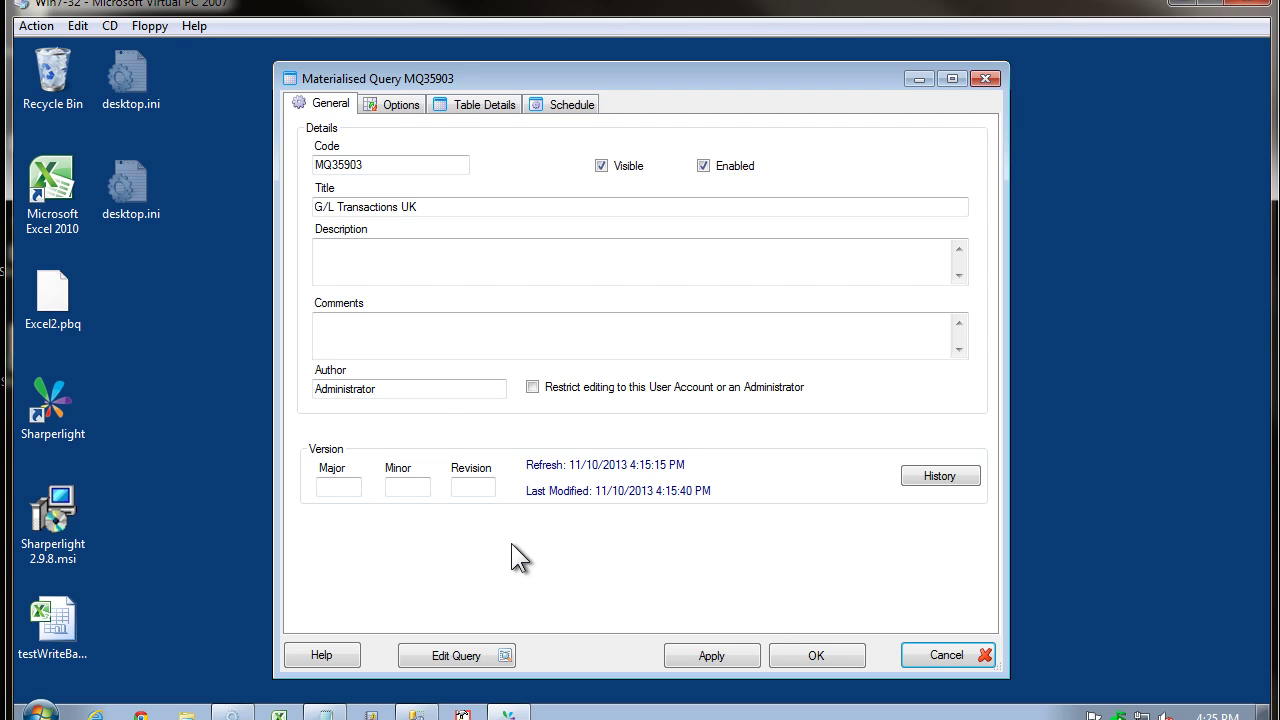
left_click(389, 108)
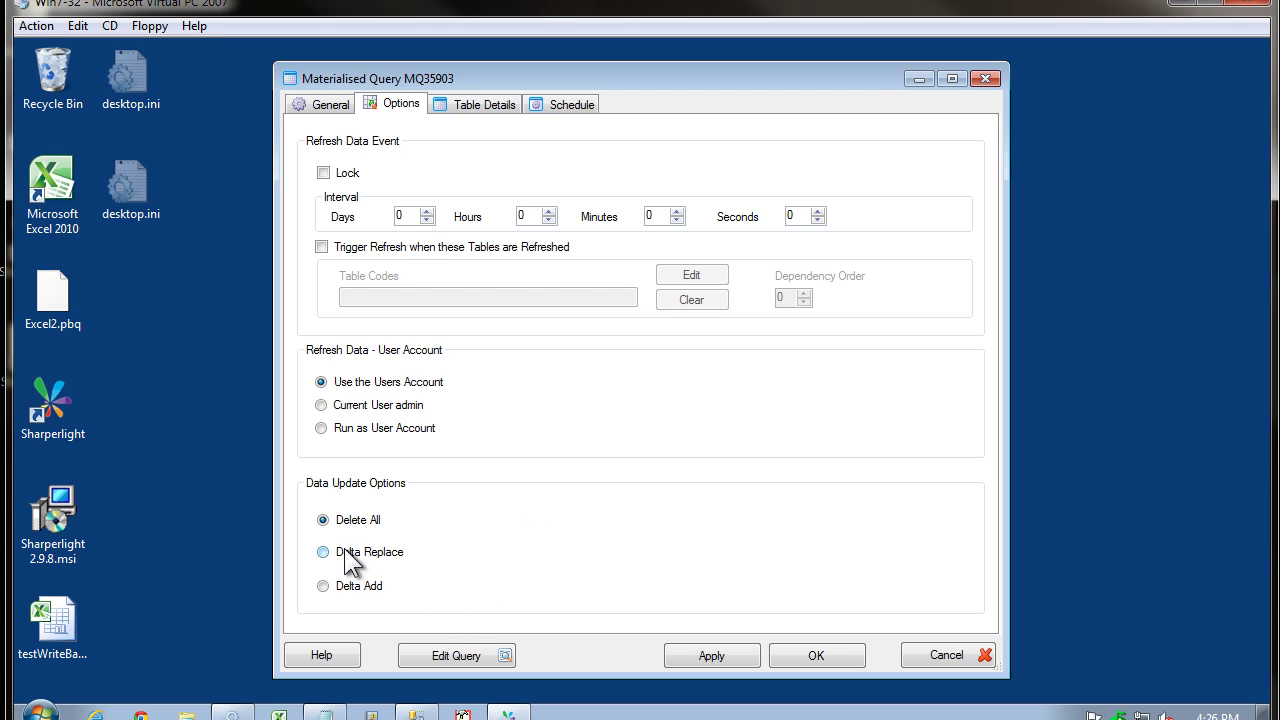
left_click(375, 556)
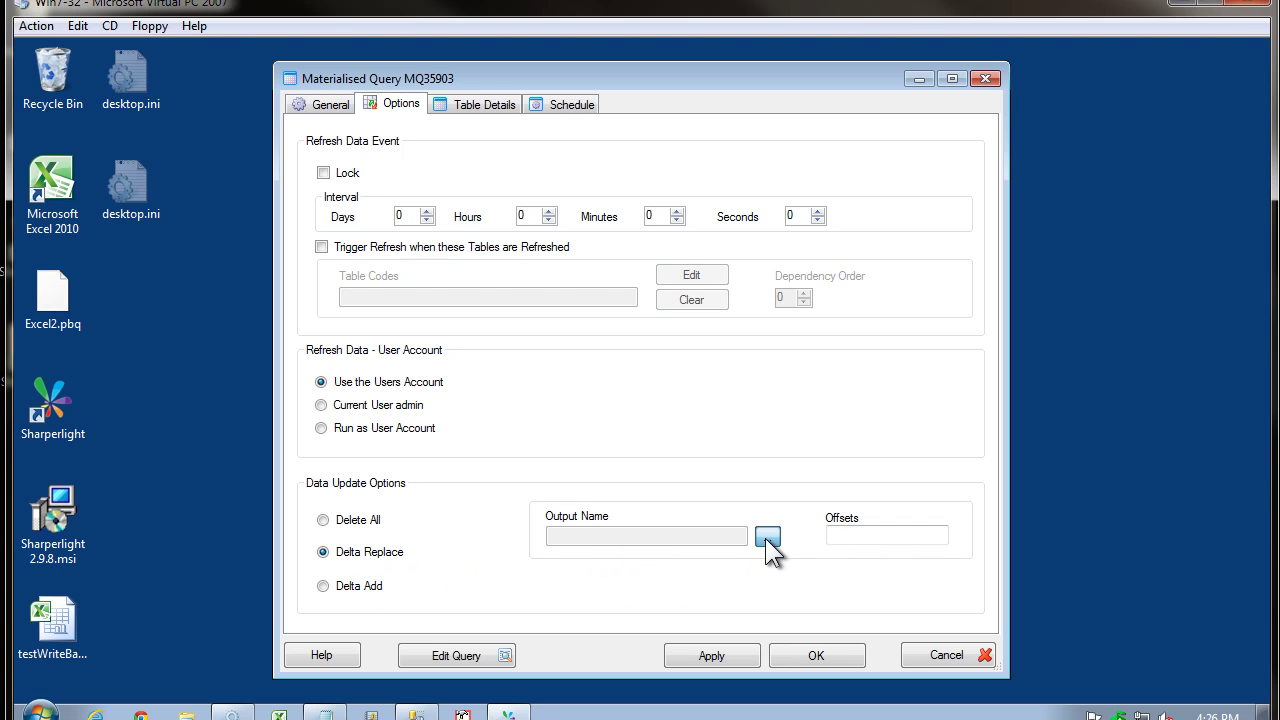
left_click(766, 540)
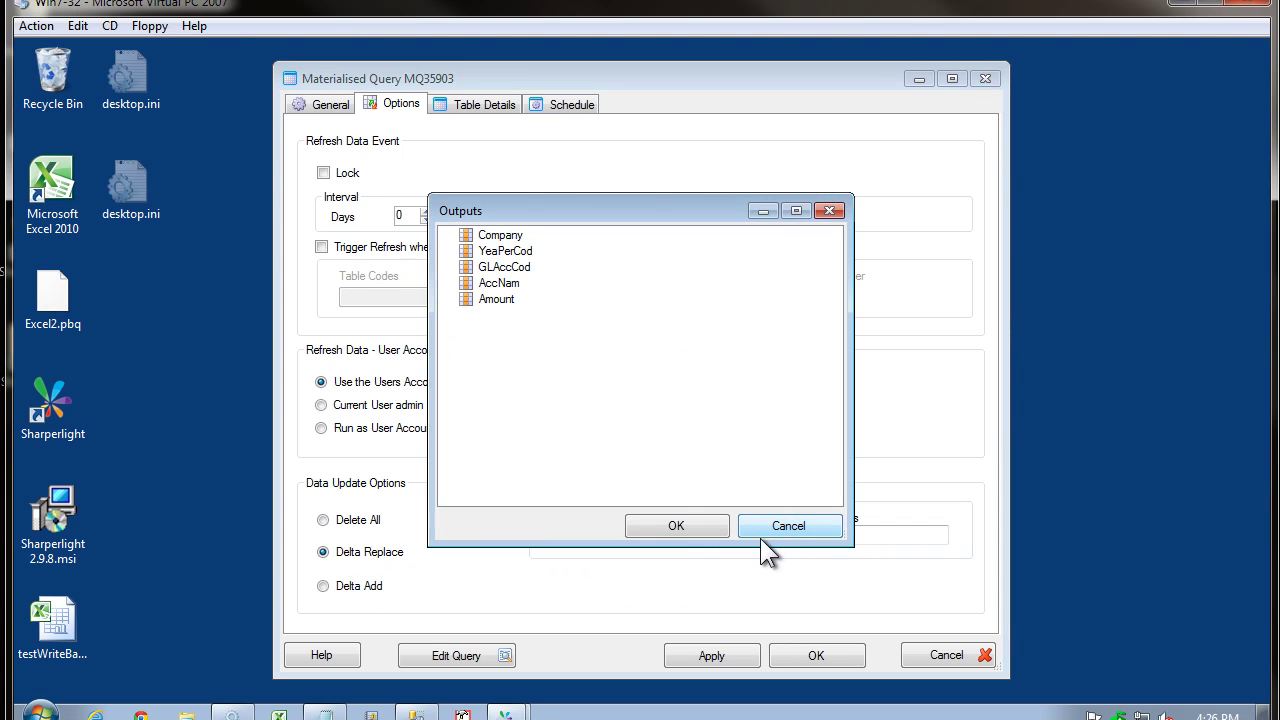
double_click(499, 252)
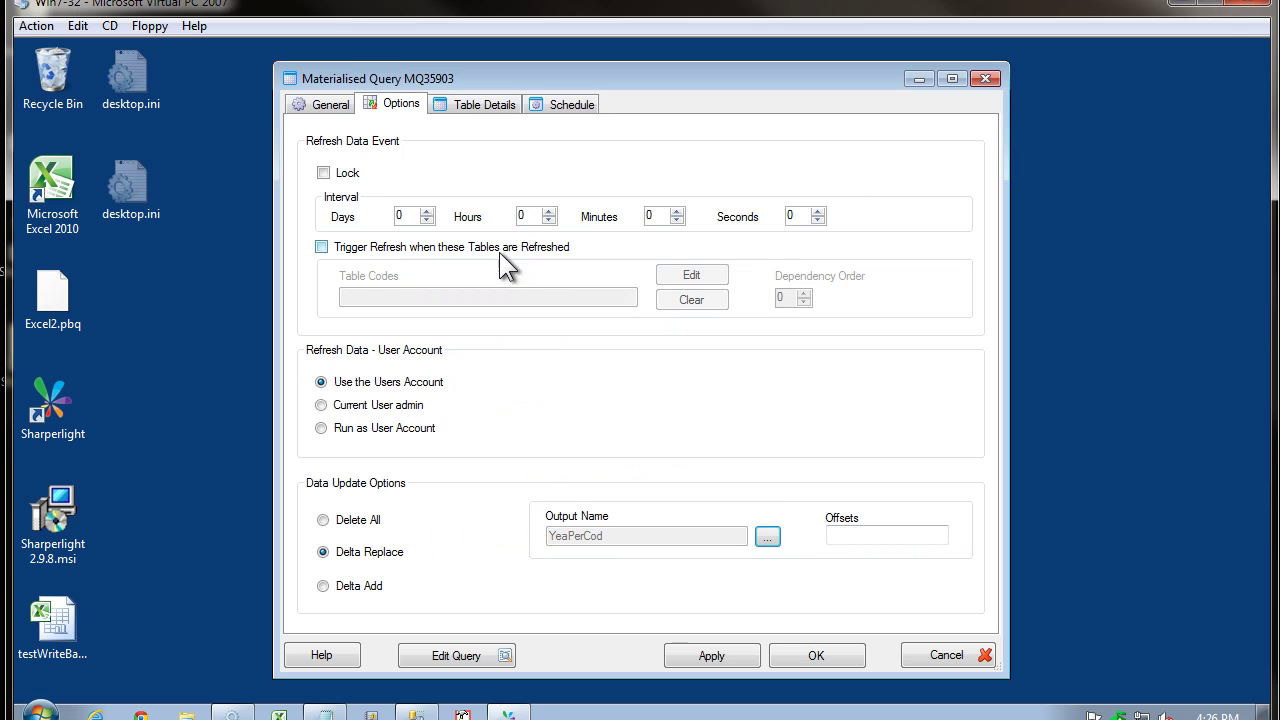
left_click(853, 535)
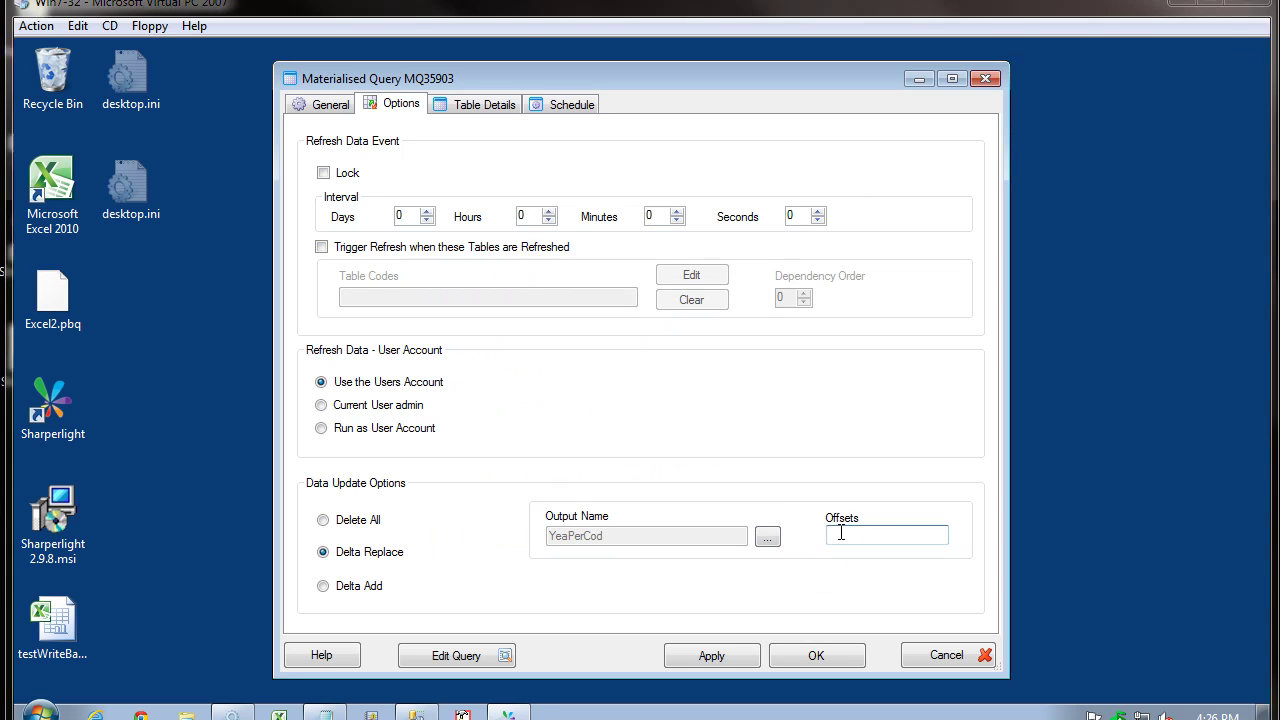
mouse_move(841, 532)
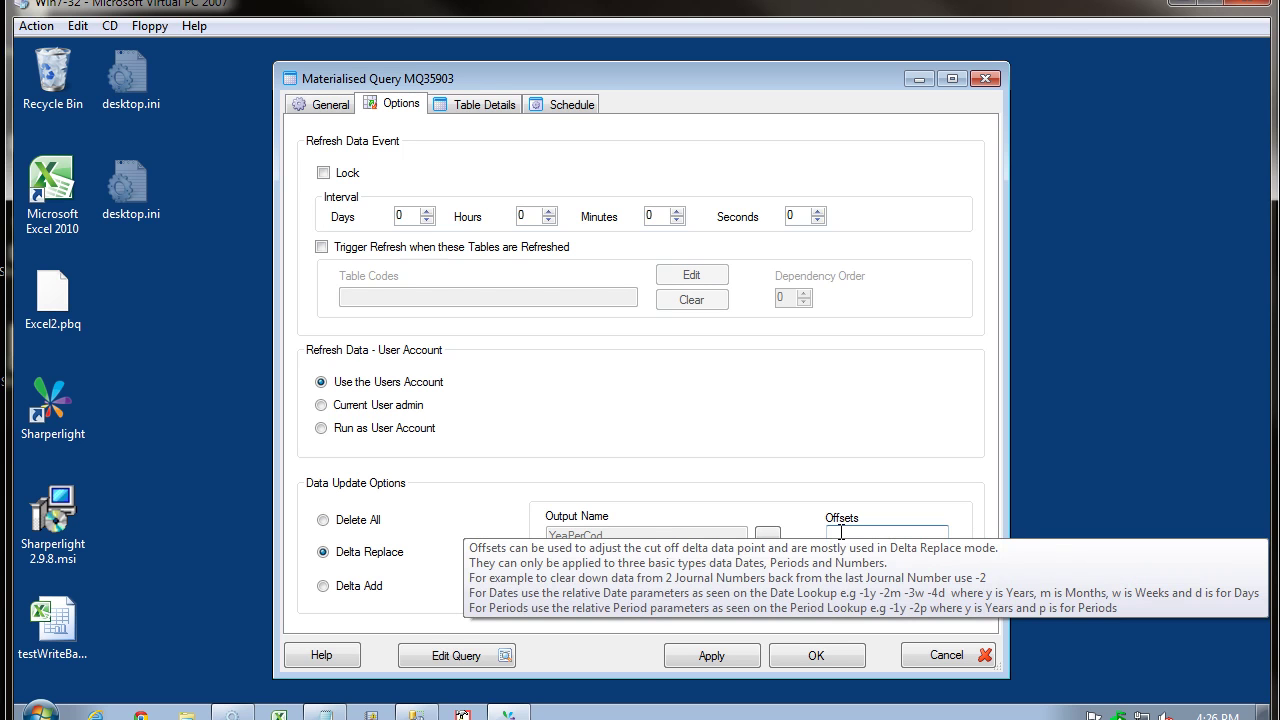
type("-2p")
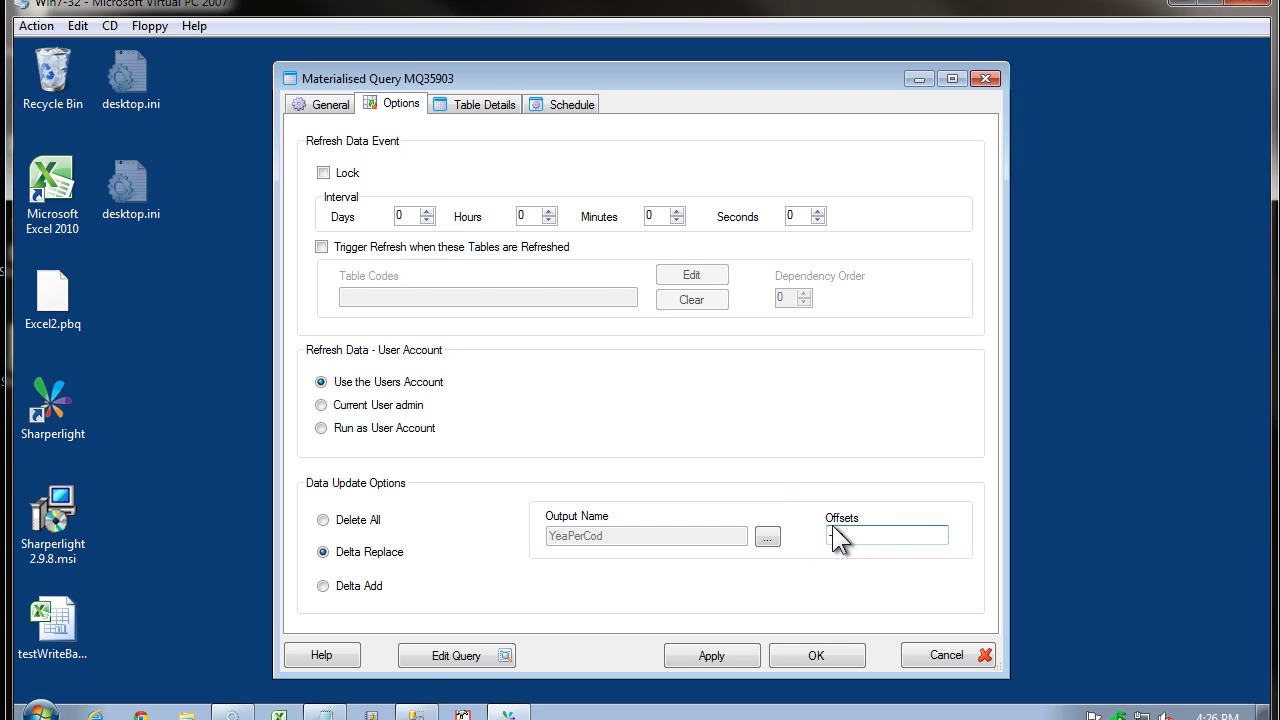
Step: Open the G/L Transactions UK query for editing and select the value of its Year/Period Code filter
left_click(477, 652)
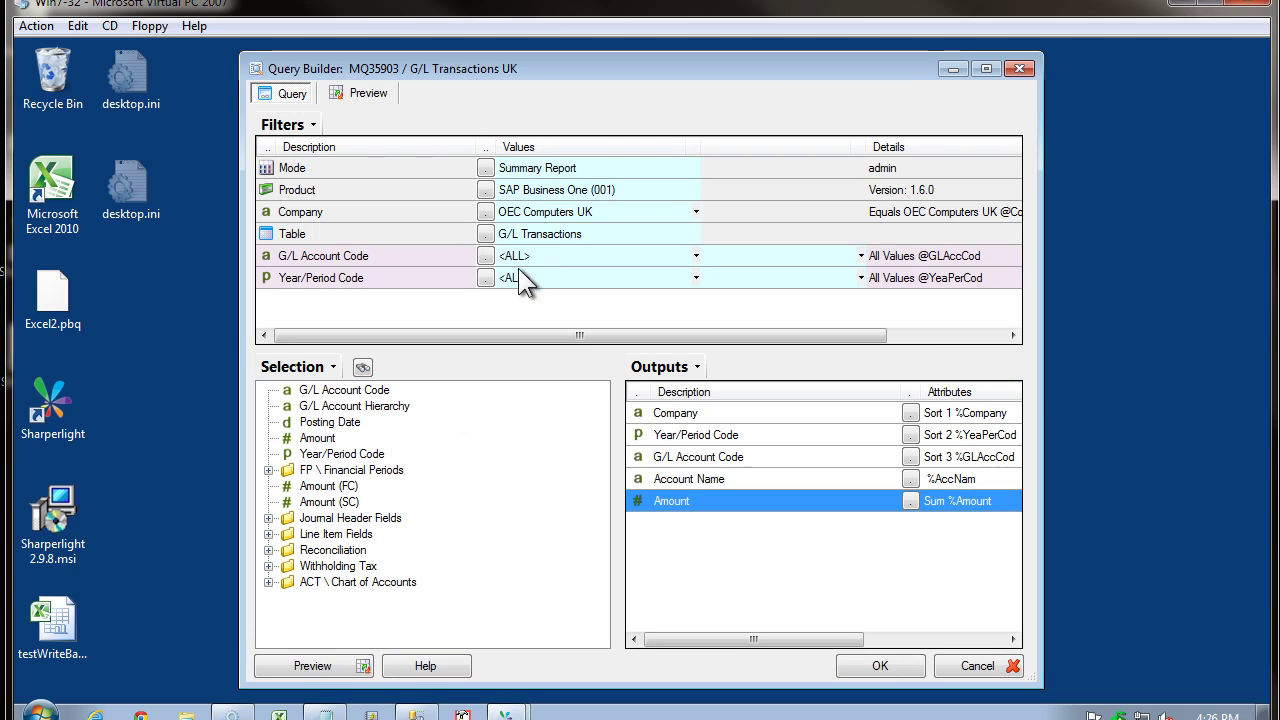
left_click(404, 279)
left_click(539, 279)
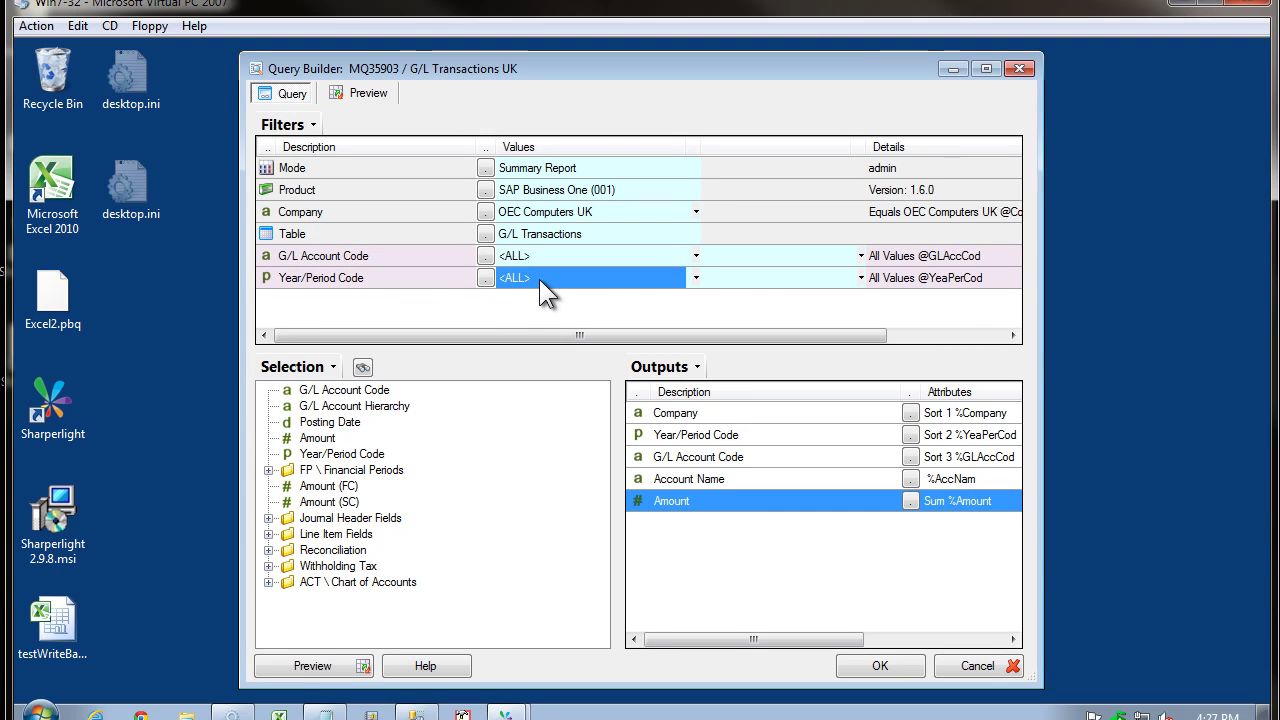
left_click(750, 278)
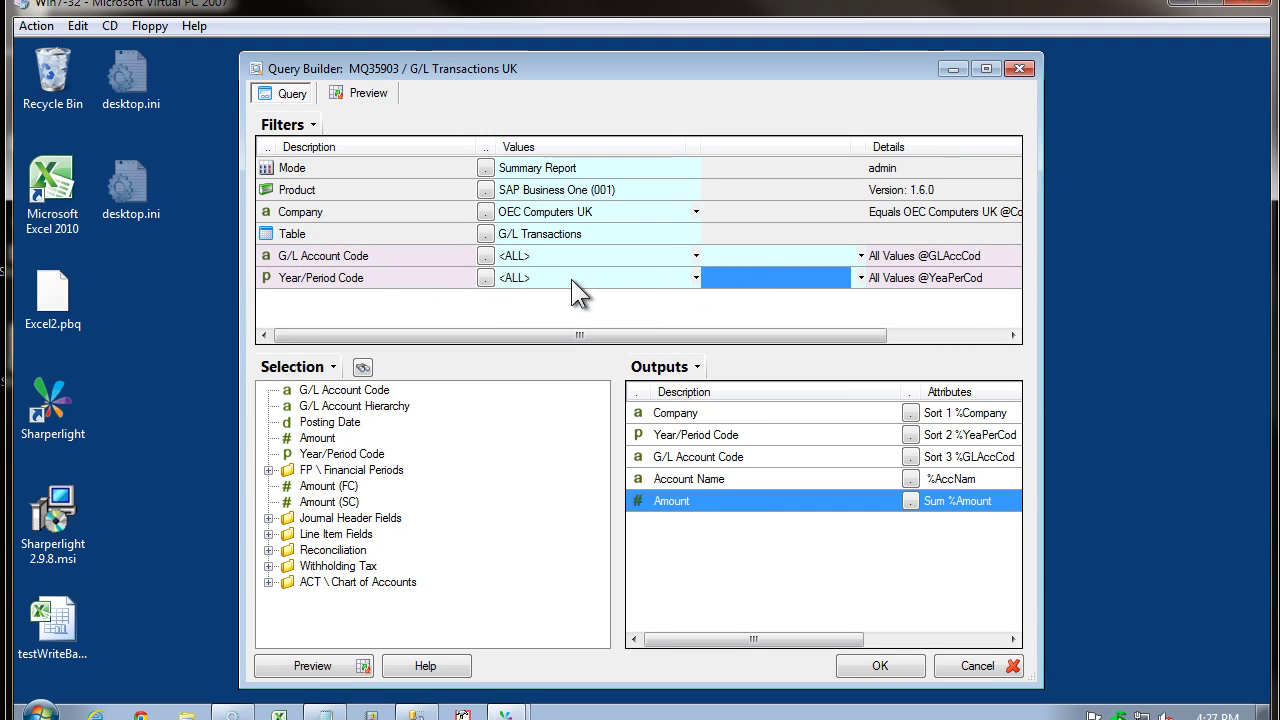
left_click(571, 279)
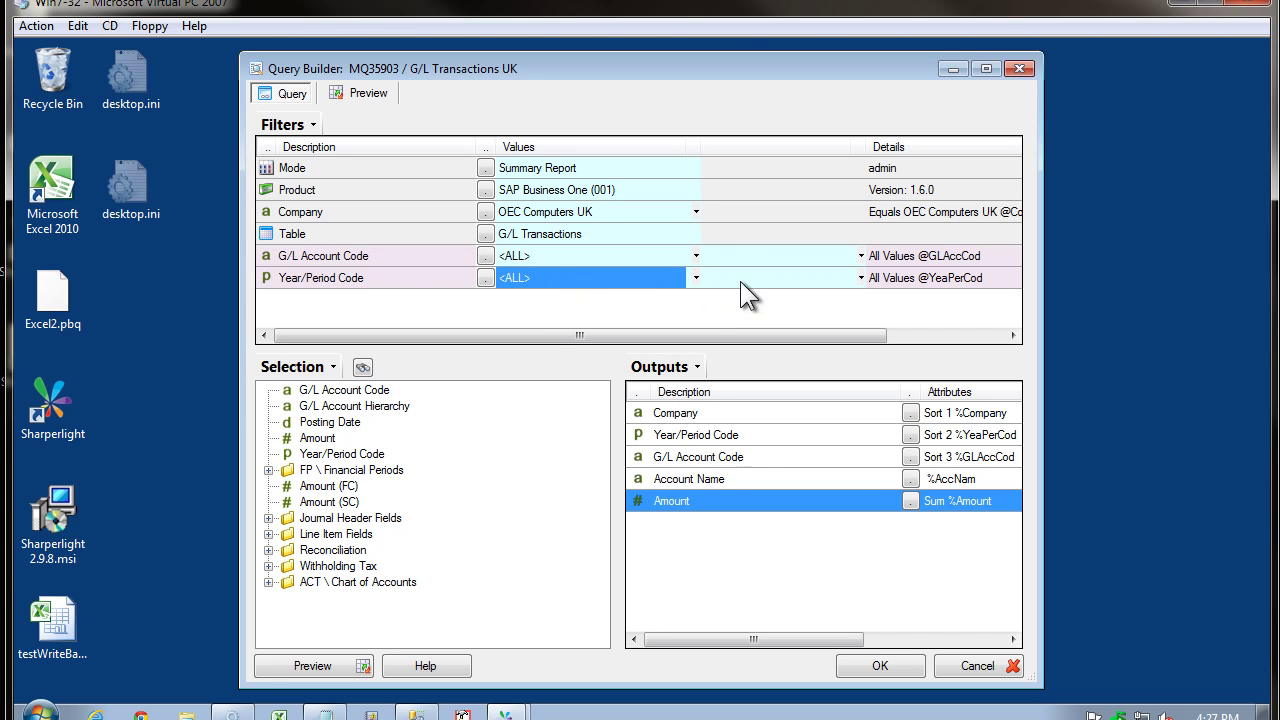